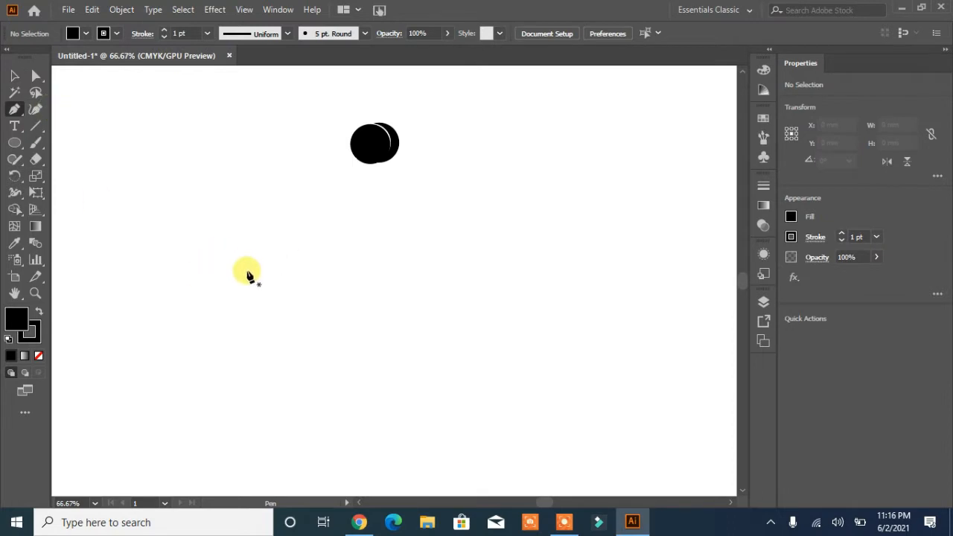
Draw a closed black bear head and neck silhouette with the Pen tool, with a curved back, forehead, snout and throat.
click(245, 271)
drag(421, 151, 519, 174)
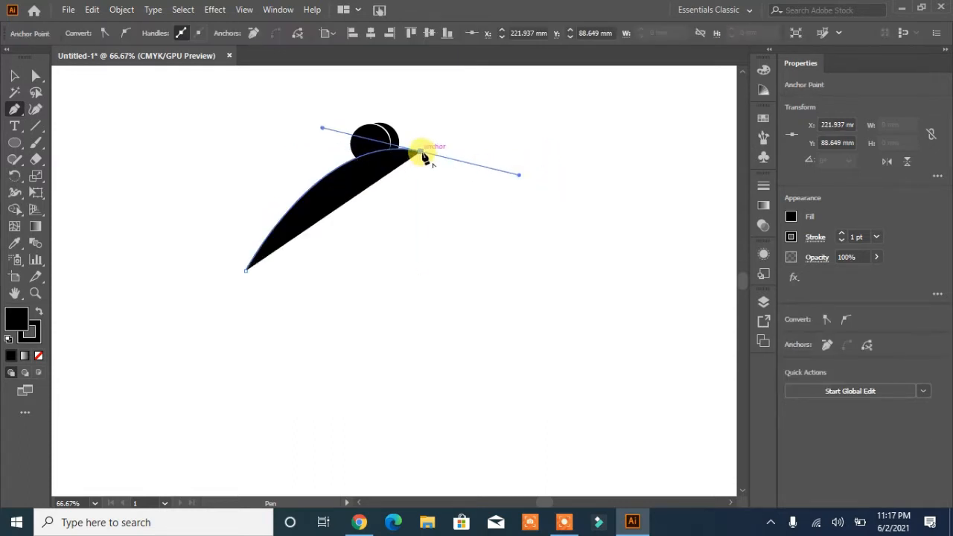
drag(421, 153, 446, 175)
drag(444, 173, 442, 186)
click(444, 173)
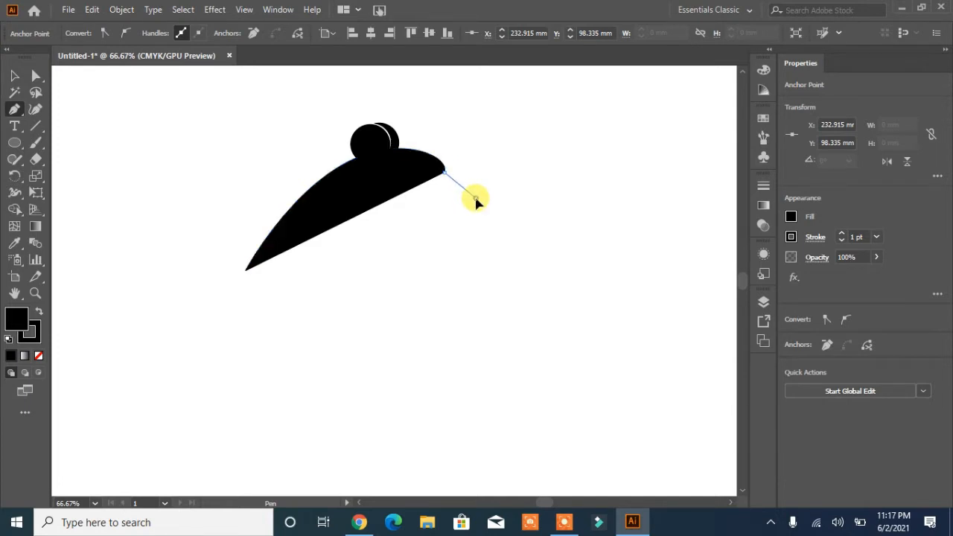
click(475, 198)
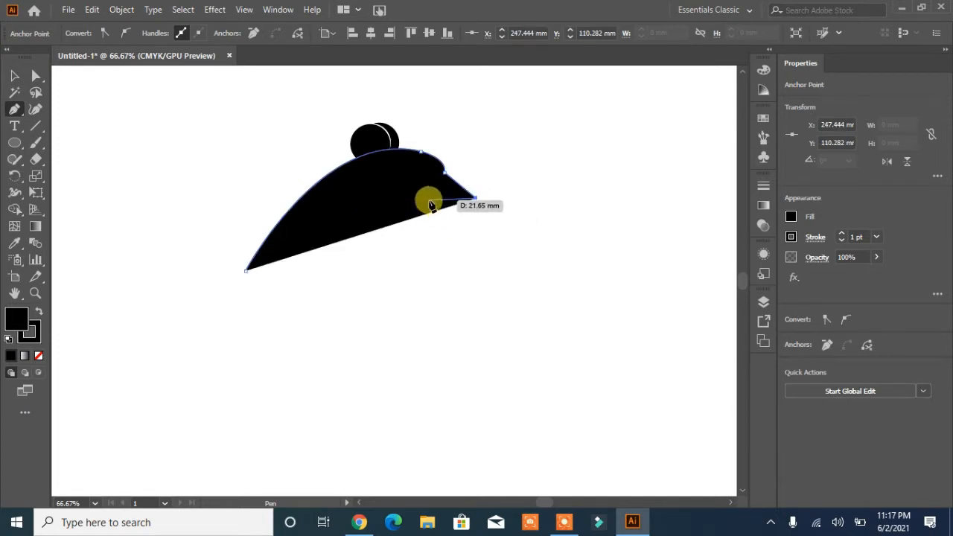
drag(426, 206, 384, 181)
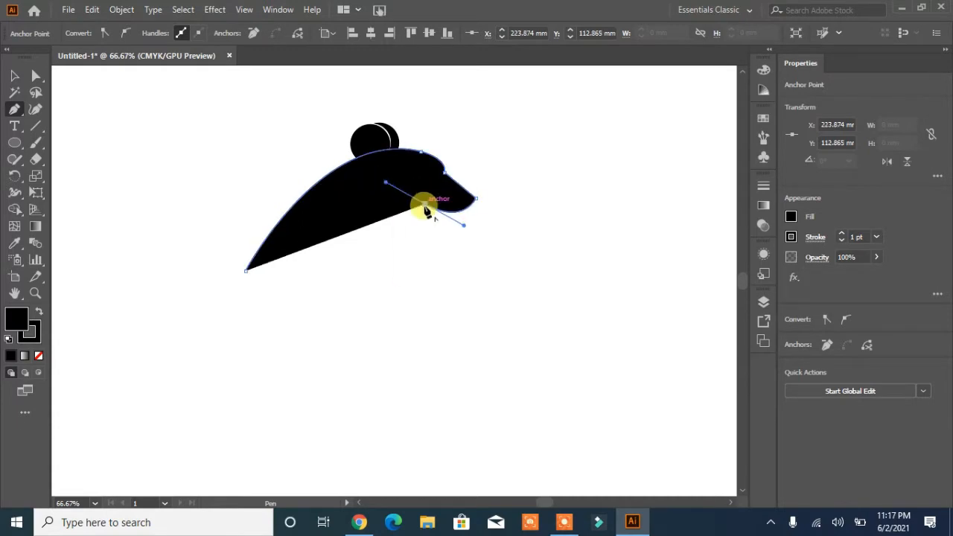
drag(425, 207, 251, 470)
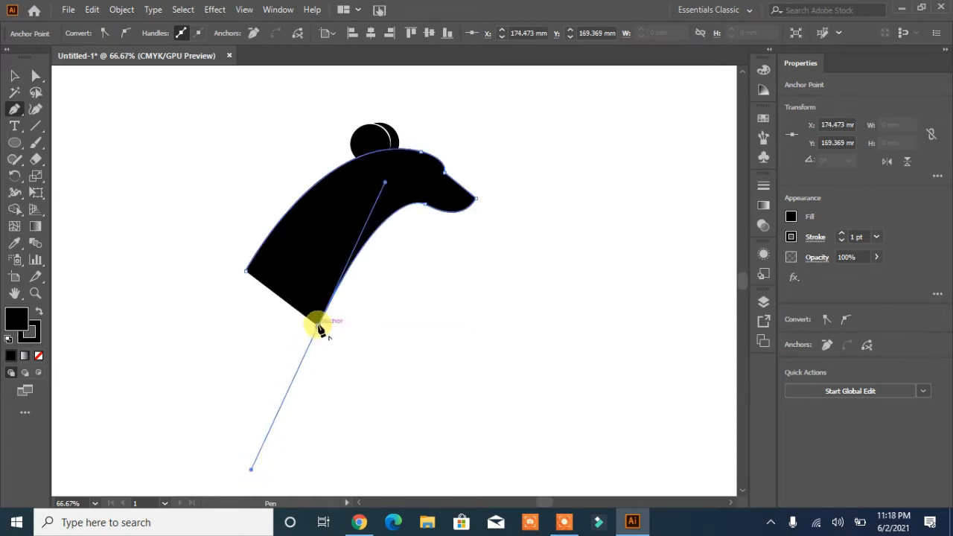
click(246, 271)
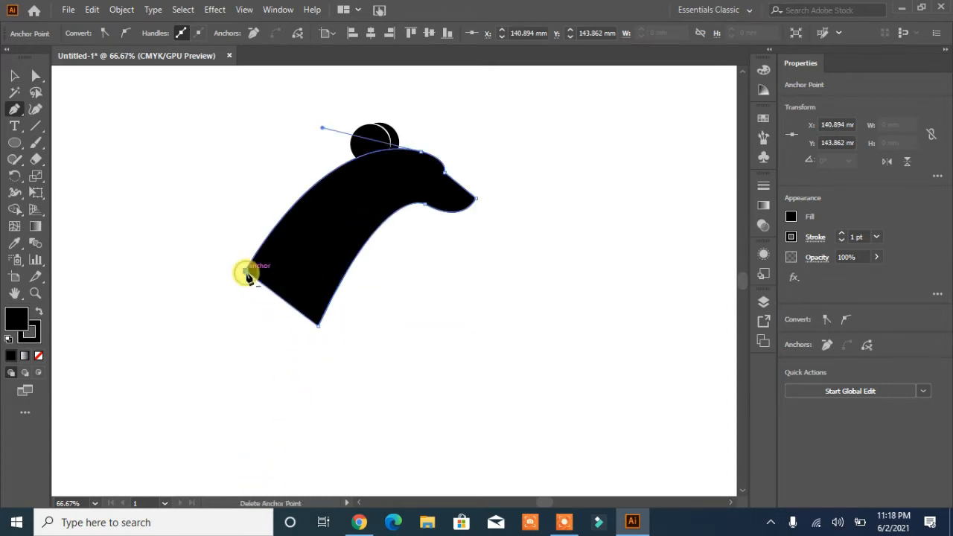
Stretch the bear silhouette downward to make it taller and shift it slightly to the left beneath the ears.
key(a)
drag(319, 326, 358, 376)
key(v)
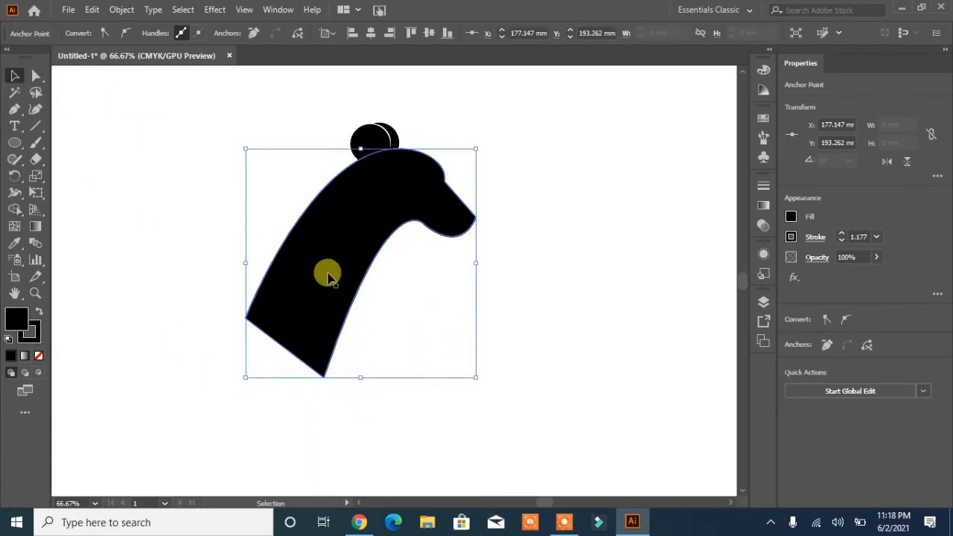
drag(333, 262, 320, 262)
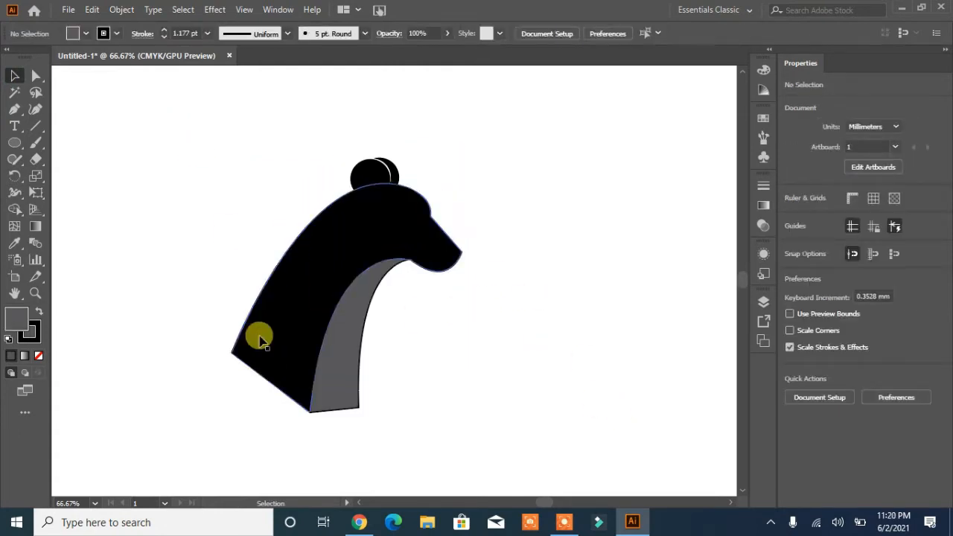
Remove the outline from the grey throat shape and draw a small, narrow upright ellipse in the empty area beside the bear.
click(35, 353)
click(183, 312)
click(14, 142)
drag(165, 127, 175, 152)
Convert the ellipse's top and bottom anchor points to corners and rotate the pointed shape to a diagonal angle.
click(35, 76)
click(169, 125)
click(105, 32)
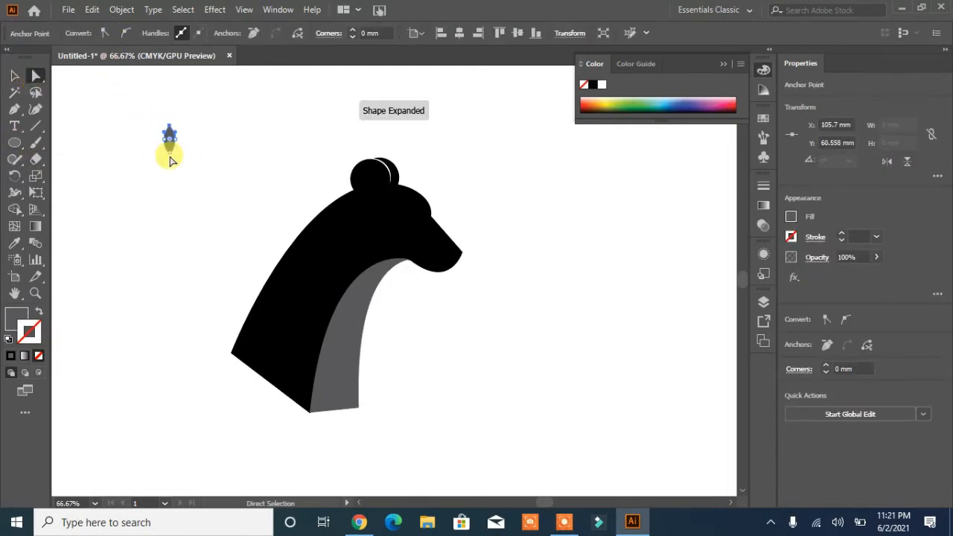
click(170, 156)
click(170, 154)
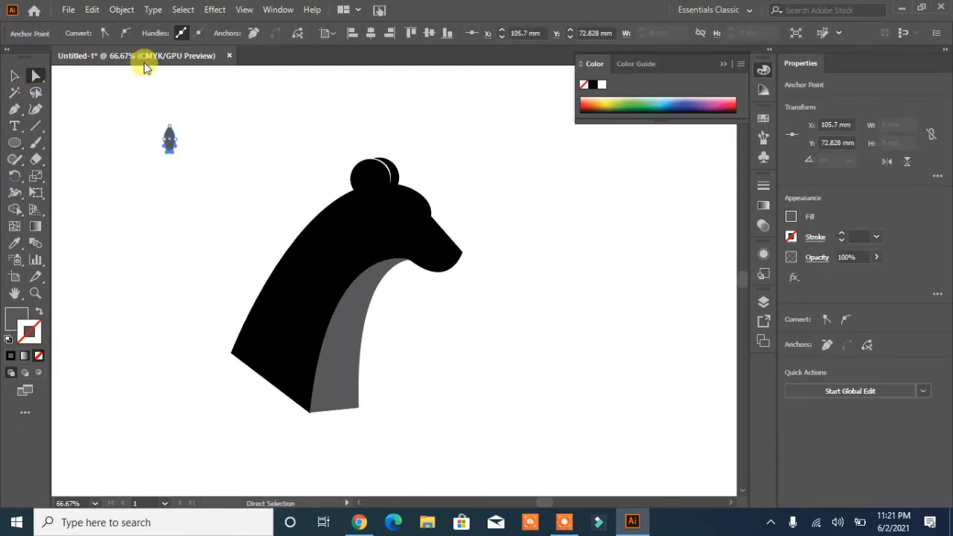
click(105, 33)
click(15, 75)
drag(179, 119, 184, 186)
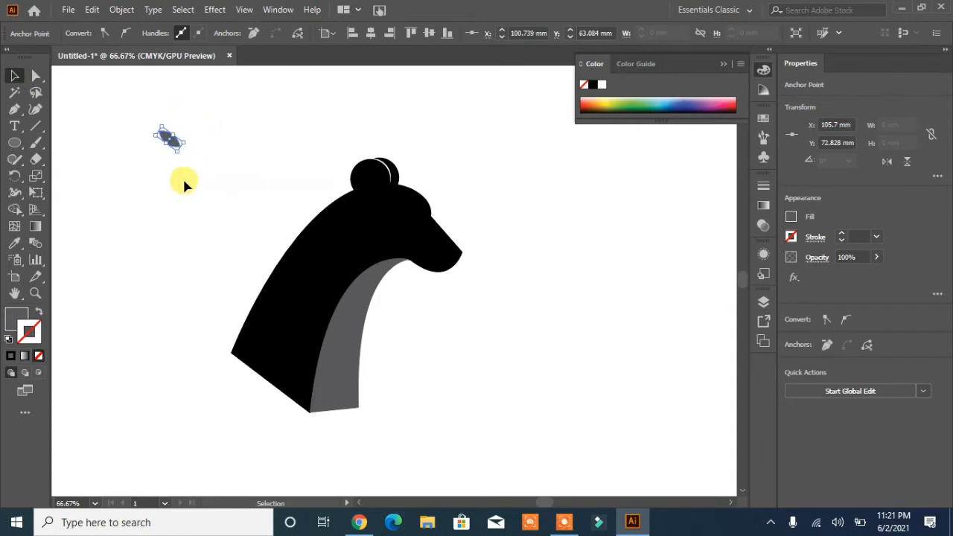
Fill the pointed eye shape with white and place it on the bear's head above the snout.
click(790, 222)
click(656, 268)
click(179, 146)
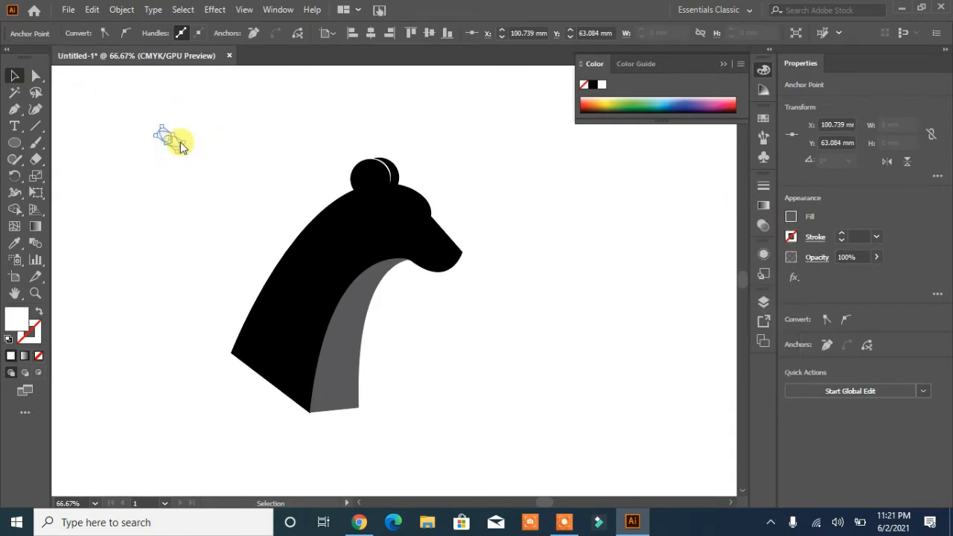
drag(170, 141, 419, 226)
click(407, 356)
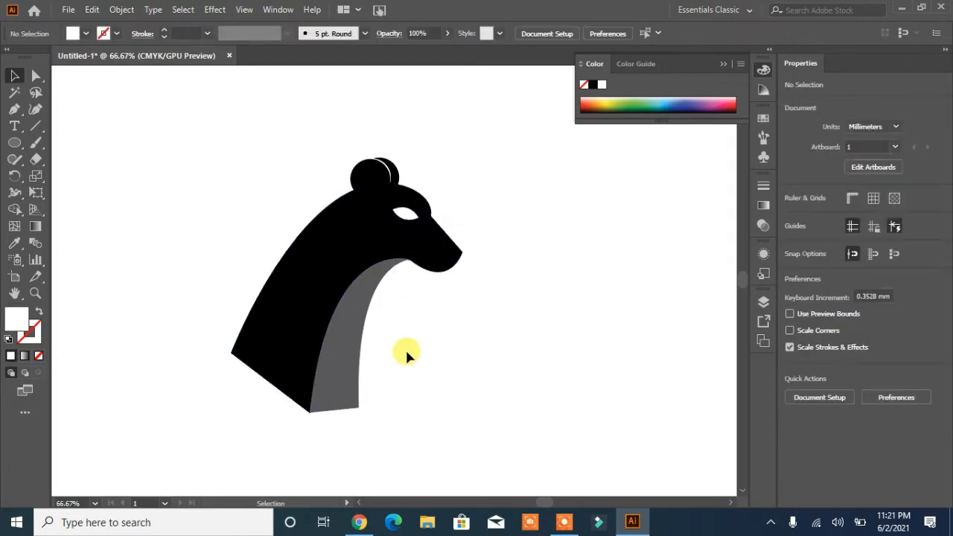
Draw a circle about 96.5 mm across over the bear's head and give it a white stroke with no fill.
drag(14, 142, 49, 175)
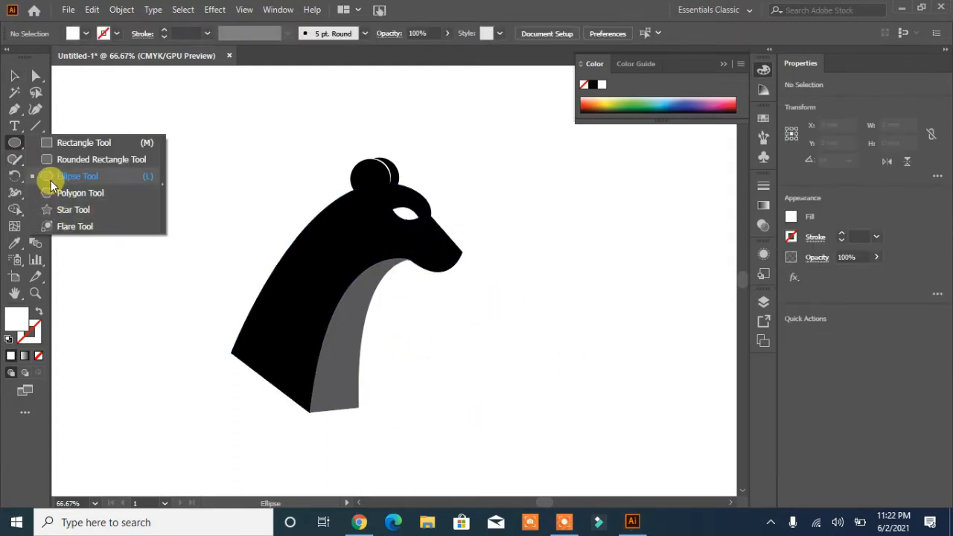
drag(253, 152, 455, 358)
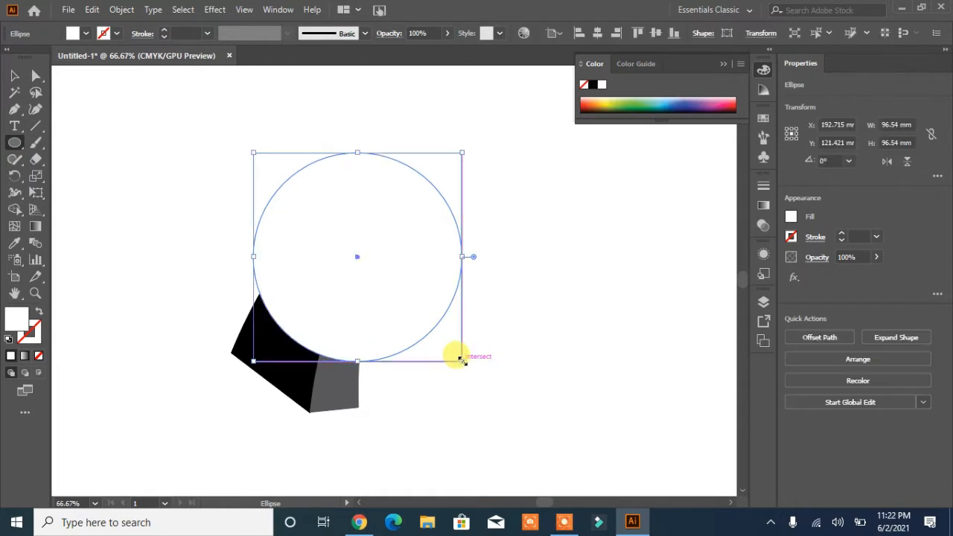
drag(362, 261, 385, 228)
click(37, 312)
Pull the silhouette's lower back corner outward and reshape the curve along the back of the neck.
click(14, 77)
click(241, 351)
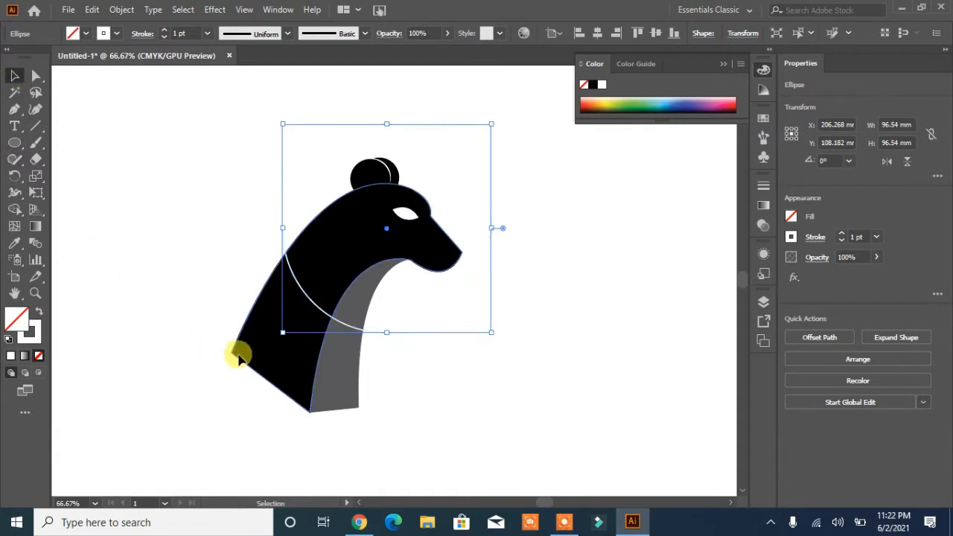
click(36, 78)
drag(232, 358, 203, 332)
drag(308, 154, 276, 170)
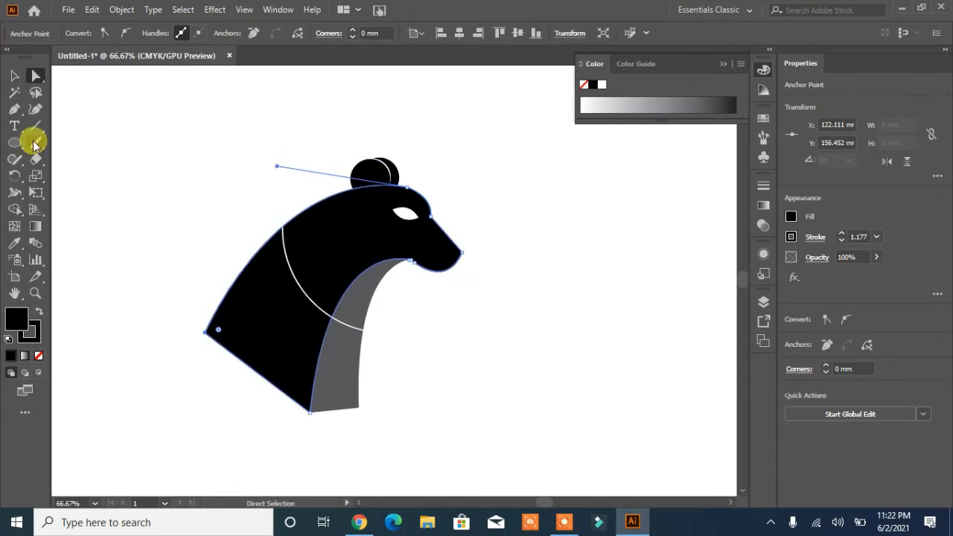
Trim the black neck and grey throat outside the circle with the Shape Builder tool.
click(14, 75)
click(124, 225)
click(395, 333)
drag(423, 372, 106, 344)
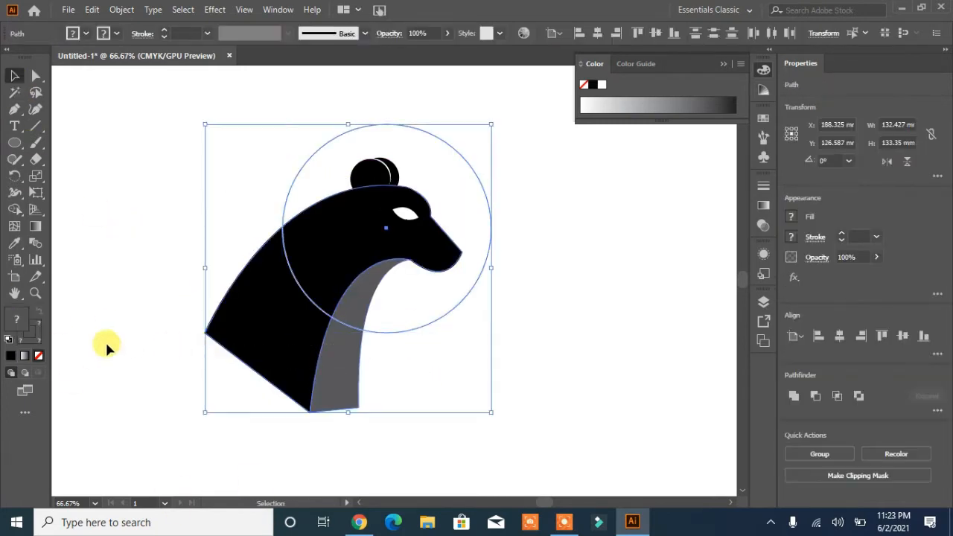
click(12, 213)
mouse_move(234, 300)
mouse_down()
mouse_move(246, 335)
mouse_move(194, 239)
mouse_up()
Enlarge the circle around the bear's head from its center to about 118 mm in diameter.
click(10, 79)
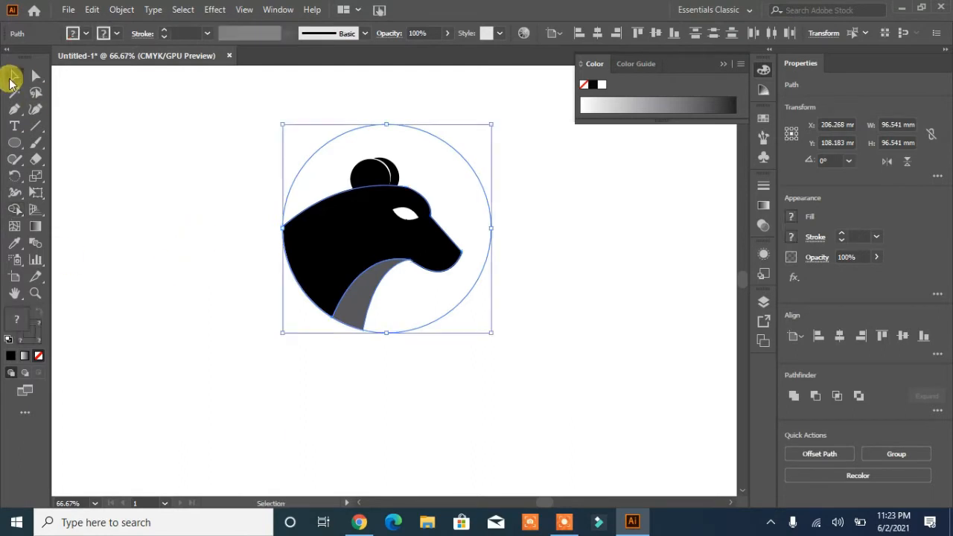
click(174, 279)
click(363, 266)
click(511, 330)
click(430, 324)
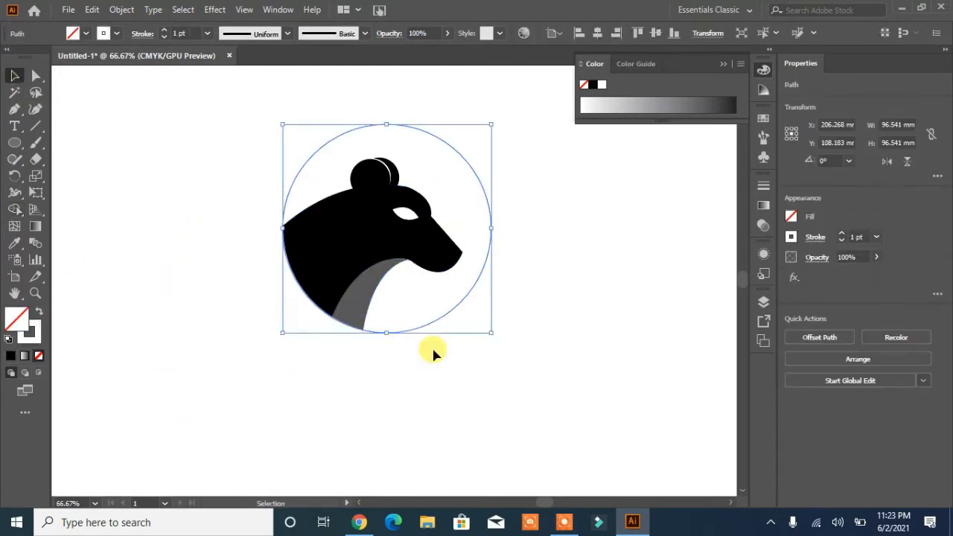
drag(488, 335, 514, 359)
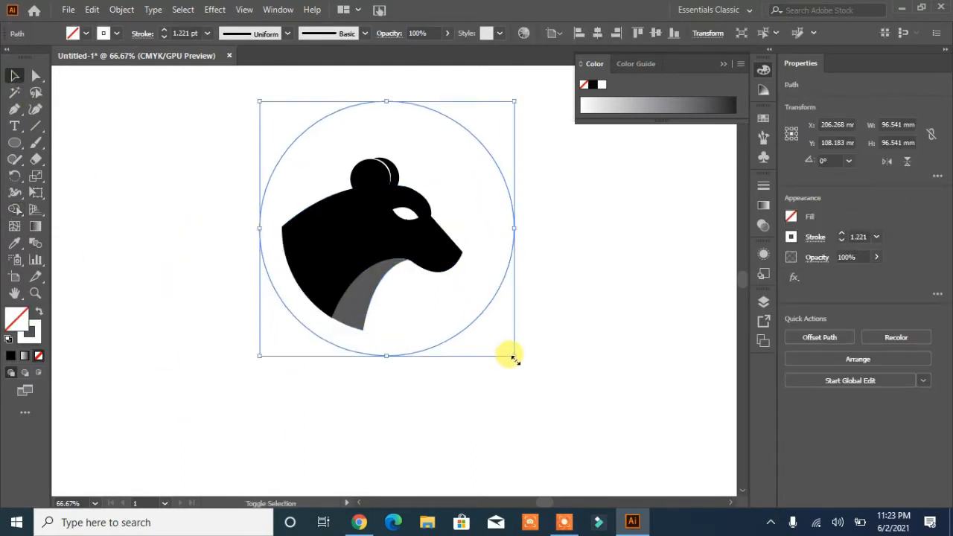
Give the enlarged circle a black stroke with a weight of 3 pt.
click(420, 417)
click(402, 355)
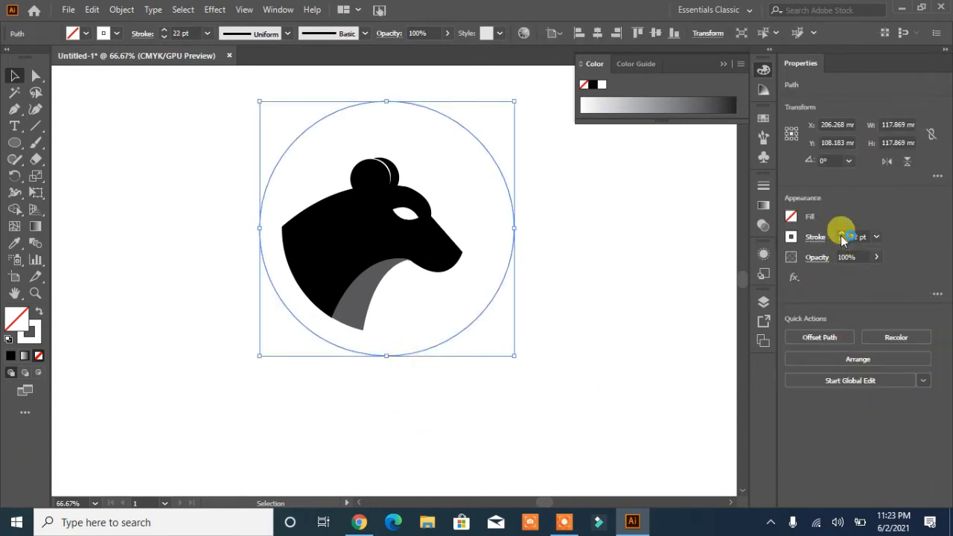
click(115, 35)
click(30, 56)
click(840, 241)
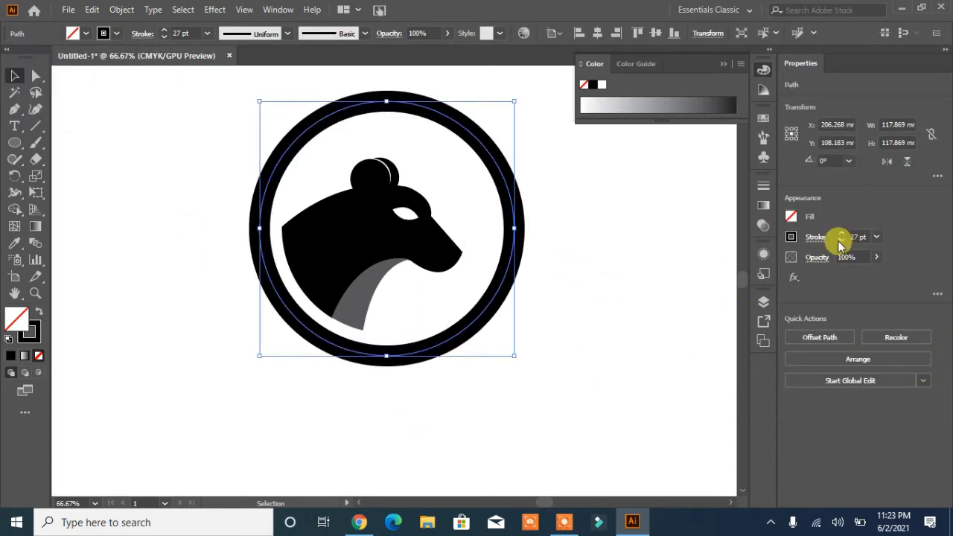
click(840, 240)
click(840, 240)
click(841, 240)
click(614, 386)
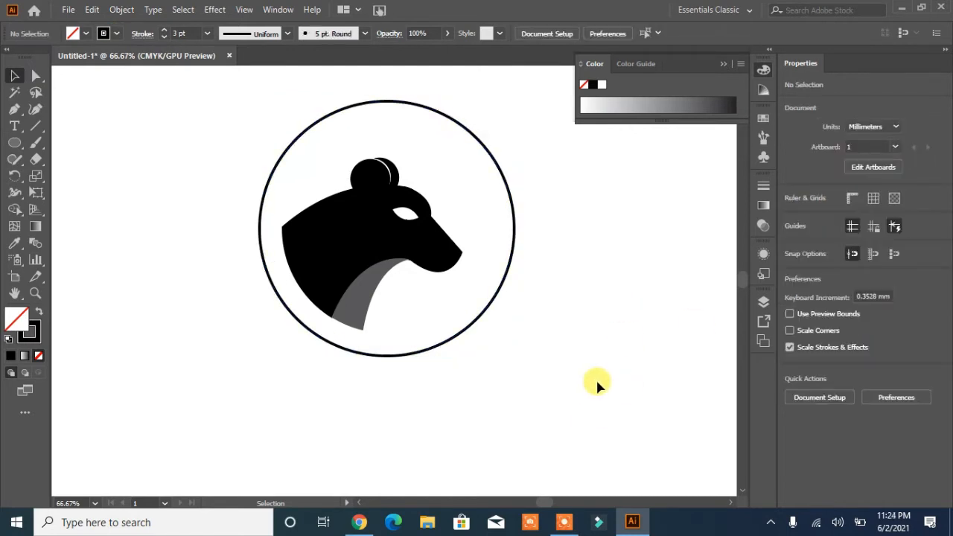
Round the sharp corner at the tip of the bear's snout.
click(457, 253)
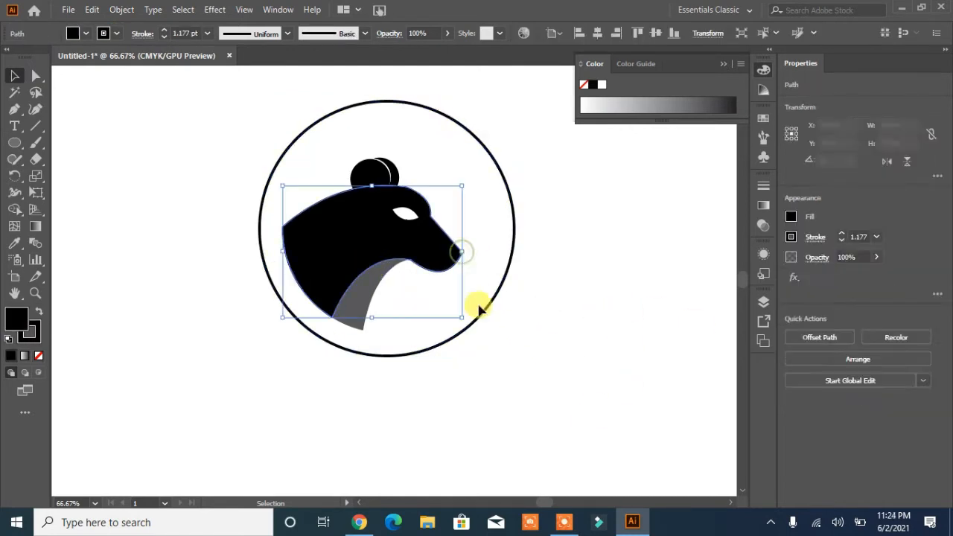
key(a)
click(462, 252)
drag(453, 259, 514, 274)
click(418, 477)
Draw a black circle about 18.4 mm across overlapping the tip of the snout.
click(15, 142)
drag(494, 254, 467, 251)
click(12, 77)
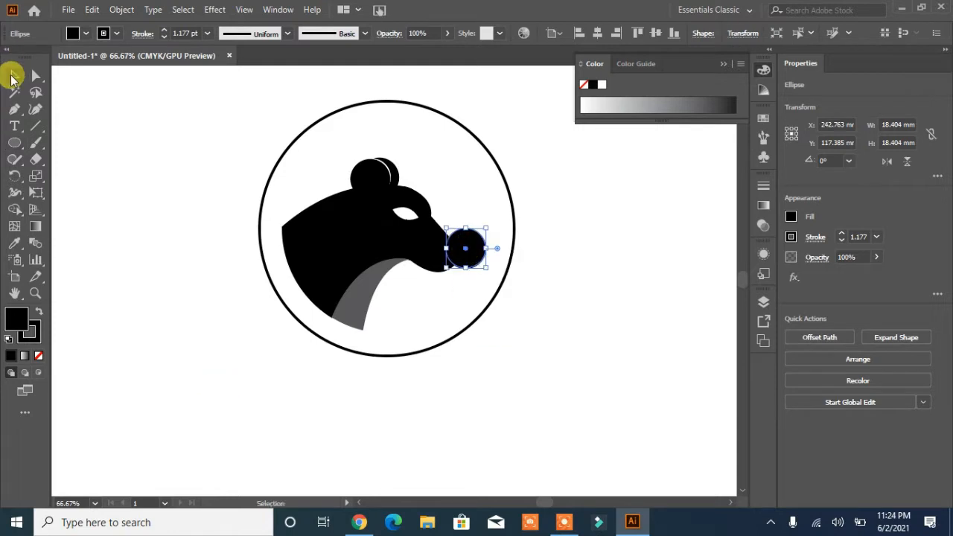
Split off the snout tip as a separate nose with the Shape Builder tool and remove the circle's excess outside the head.
shift+click(379, 233)
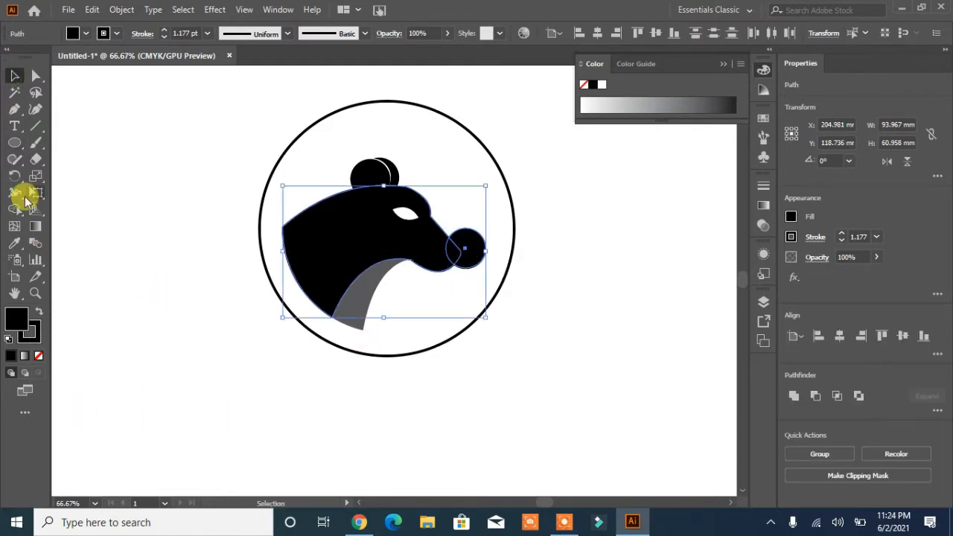
click(15, 209)
click(402, 247)
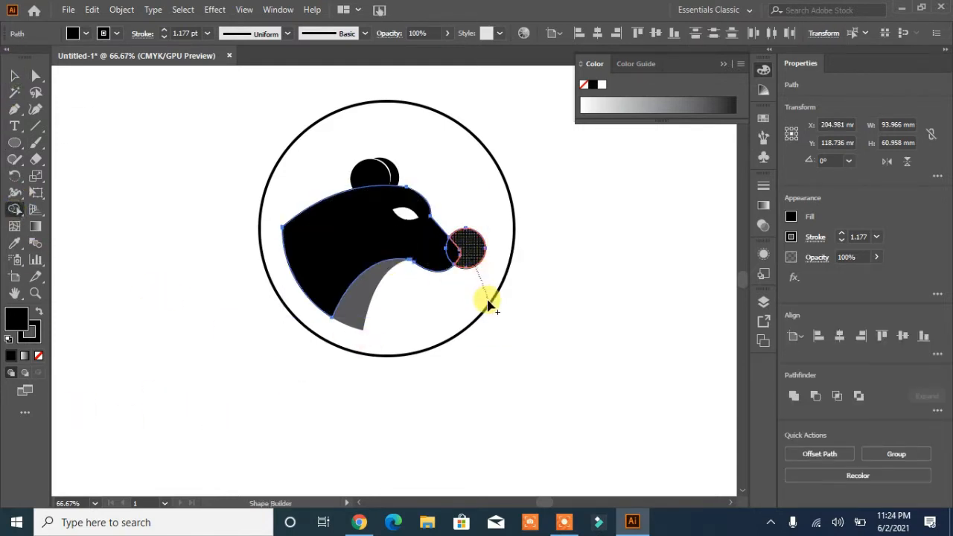
drag(487, 304, 489, 306)
click(13, 76)
click(172, 405)
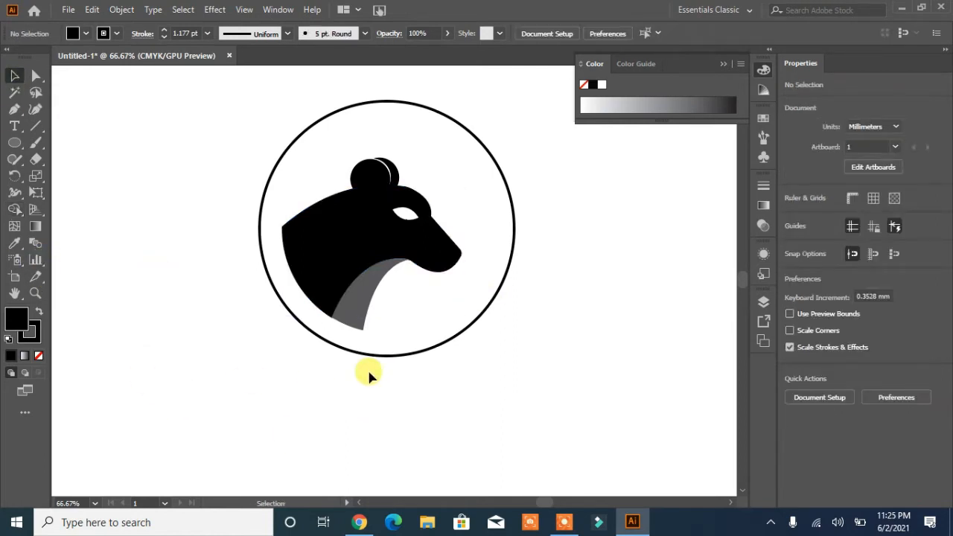
Fill the bear's head with the dark grey C=0 M=0 Y=0 K=90 swatch and remove its stroke.
click(451, 256)
click(80, 31)
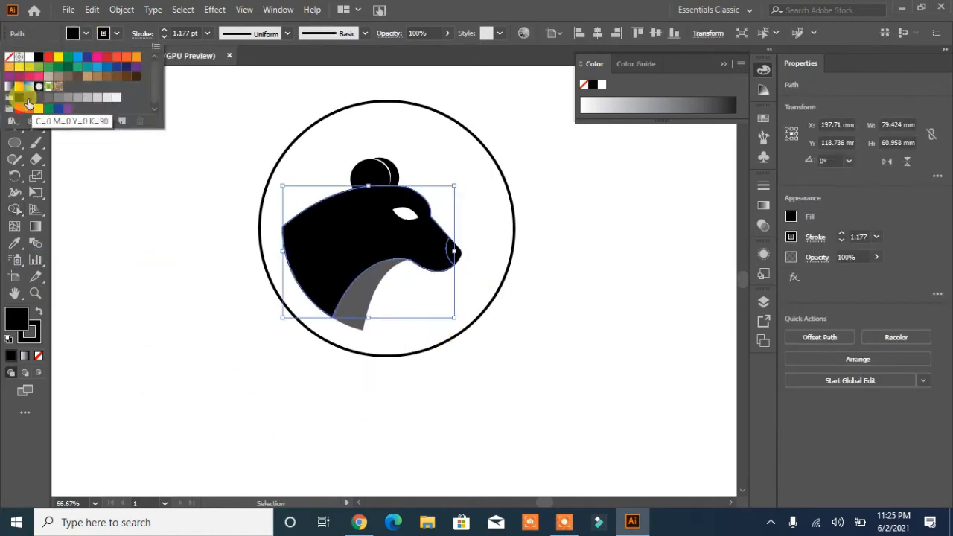
click(29, 98)
click(139, 269)
click(308, 251)
click(34, 338)
click(39, 356)
click(128, 338)
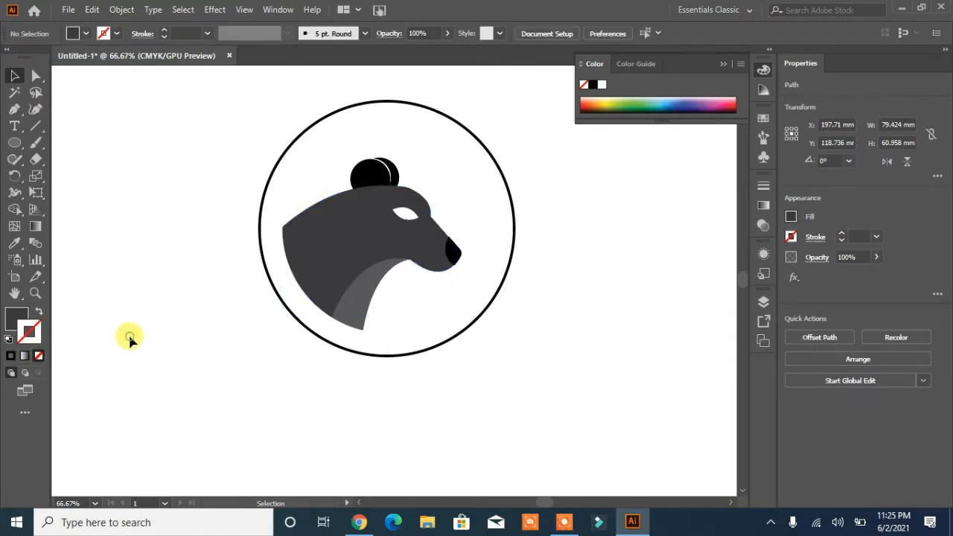
Recolor both ears to match the head's dark grey by sampling the head with the Eyedropper.
click(377, 175)
shift+click(398, 176)
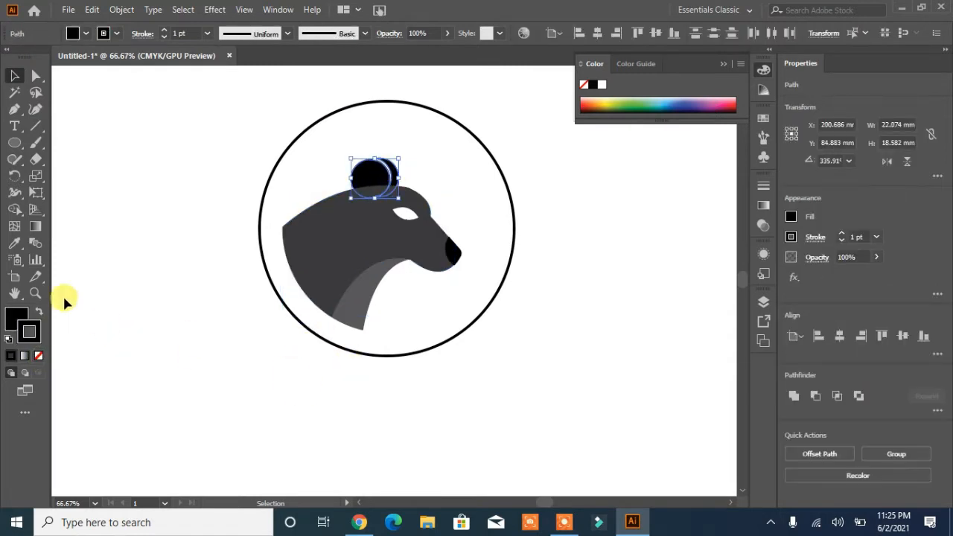
click(14, 243)
click(310, 241)
Increase the surrounding circle's stroke weight to 17 pt.
click(15, 77)
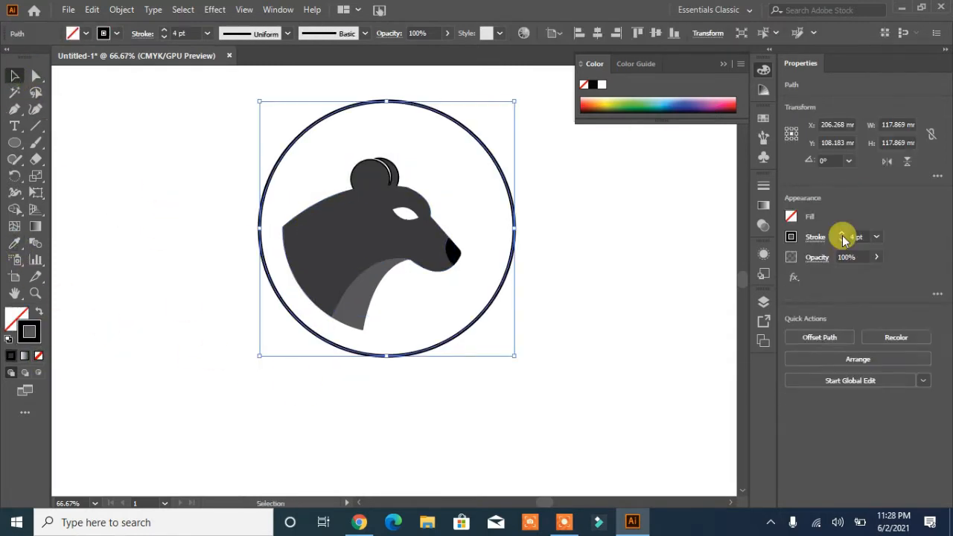
click(841, 235)
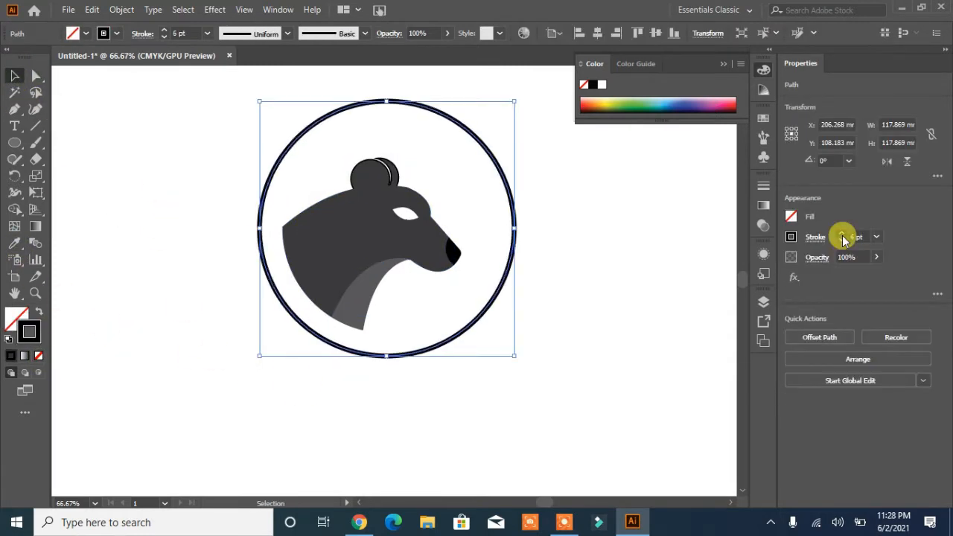
click(841, 234)
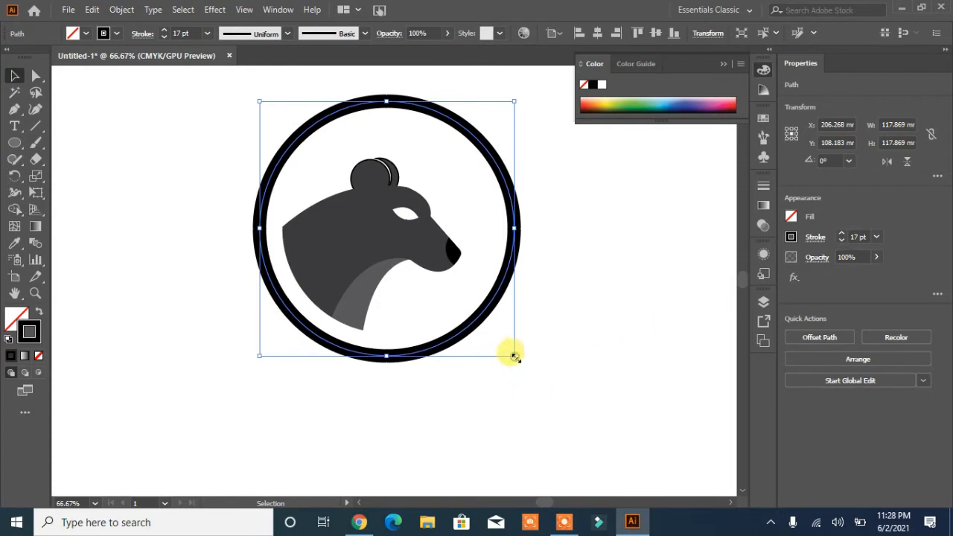
Scale the circular ring down around its centre to about 101 mm in diameter, closing it in on the bear.
drag(514, 357, 495, 339)
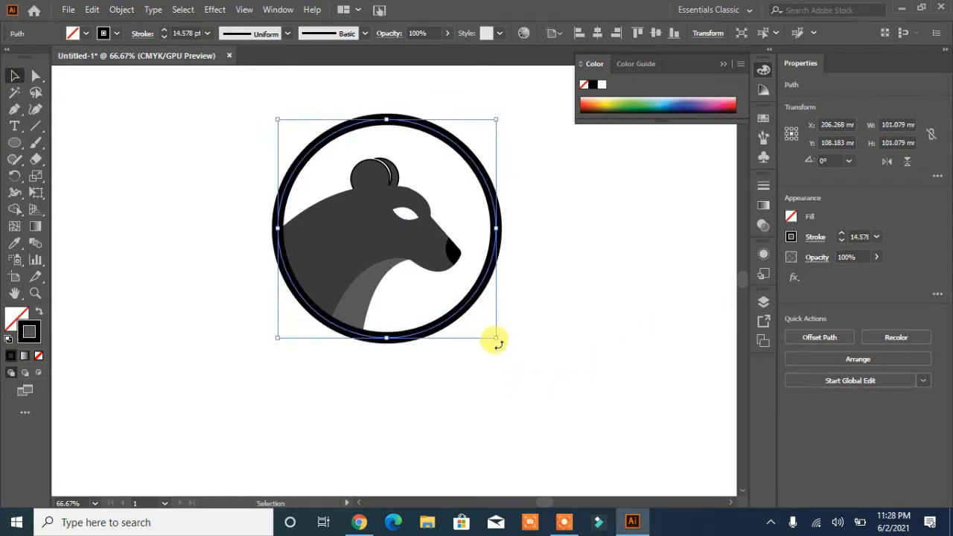
click(453, 403)
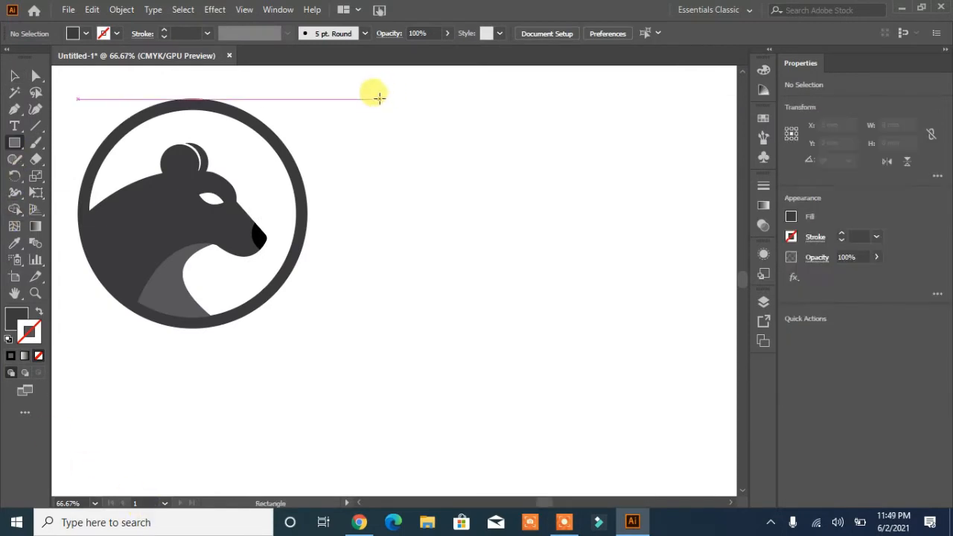
Draw a tall rectangle about 24 mm wide and 106 mm high beside the bear logo and place a copy to its right.
drag(379, 98, 424, 323)
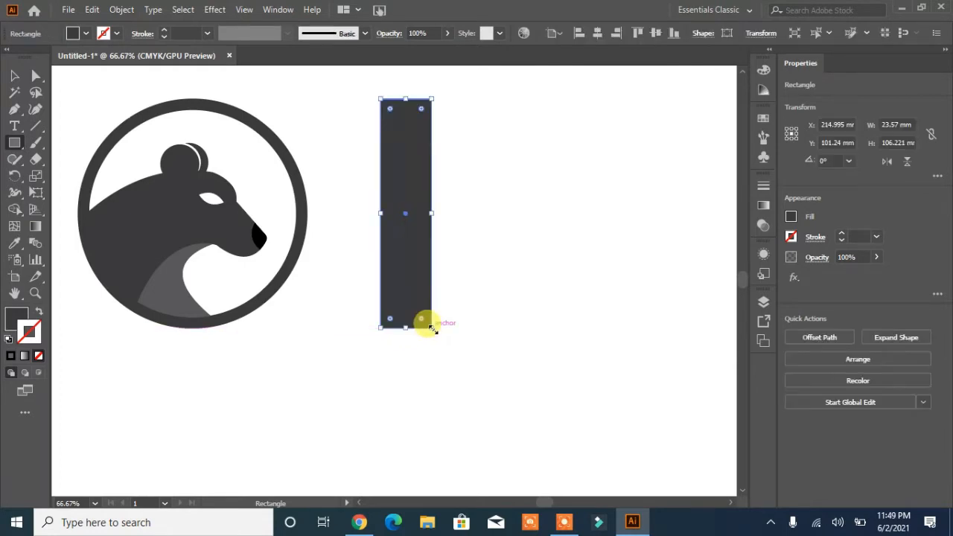
drag(407, 215, 540, 212)
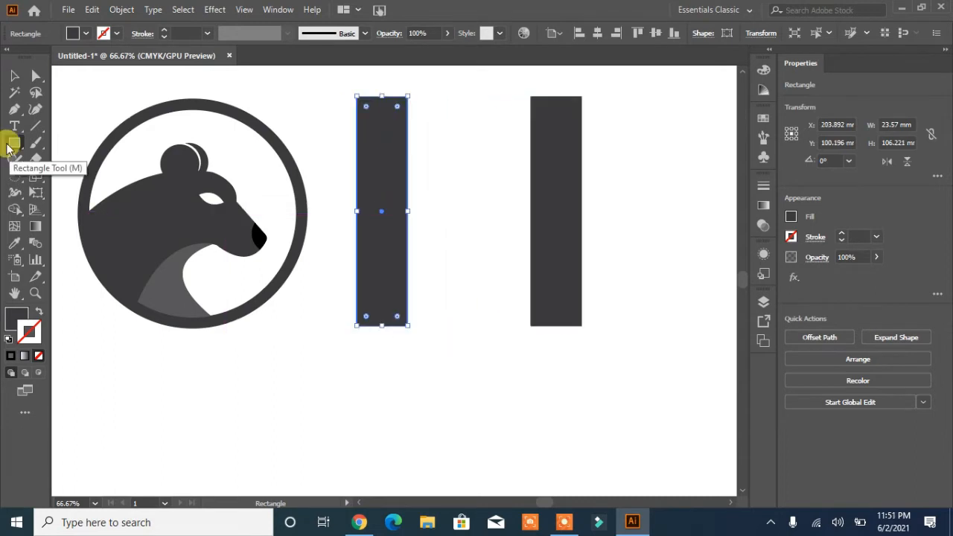
Draw a horizontal bar about 50 mm by 10 mm on top of the first tall rectangle and copy it to the rectangle's base.
click(12, 144)
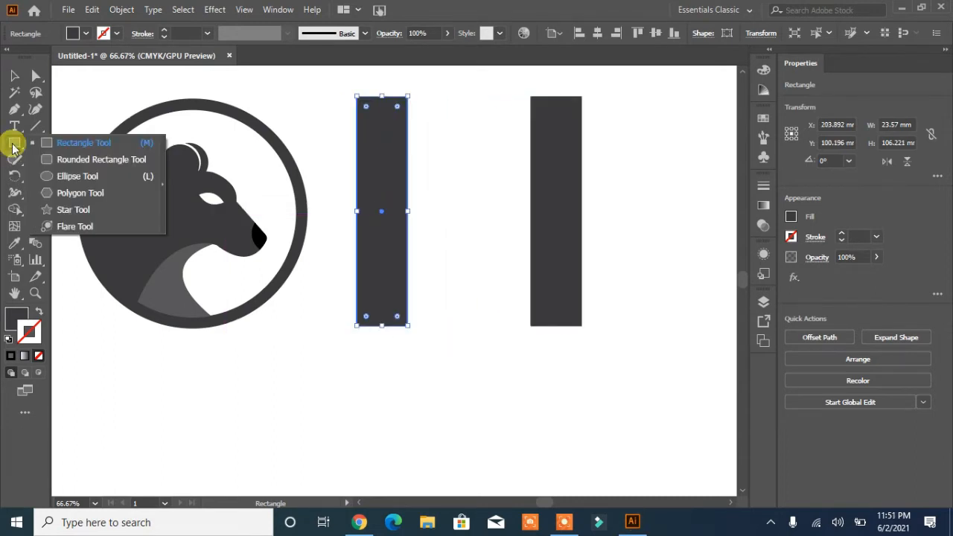
drag(315, 72, 439, 95)
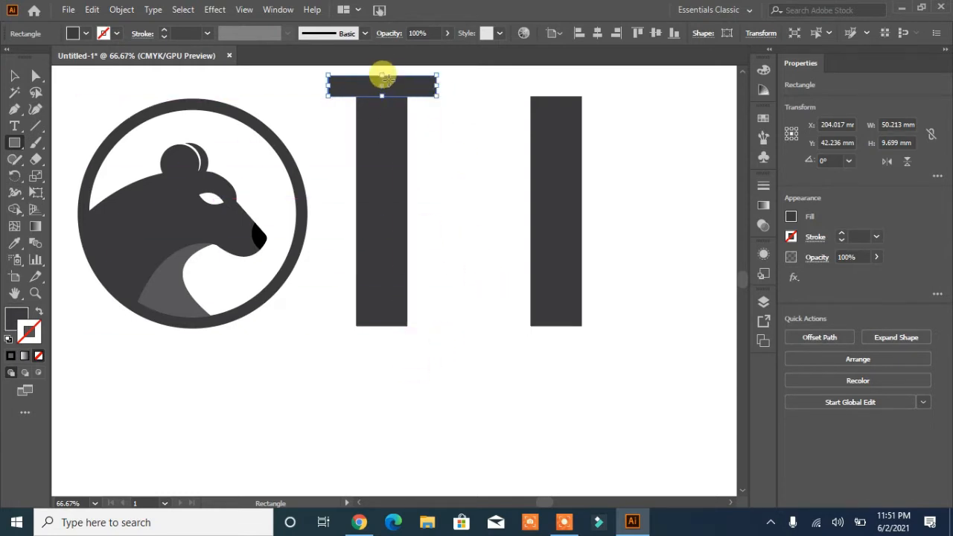
drag(383, 89, 383, 319)
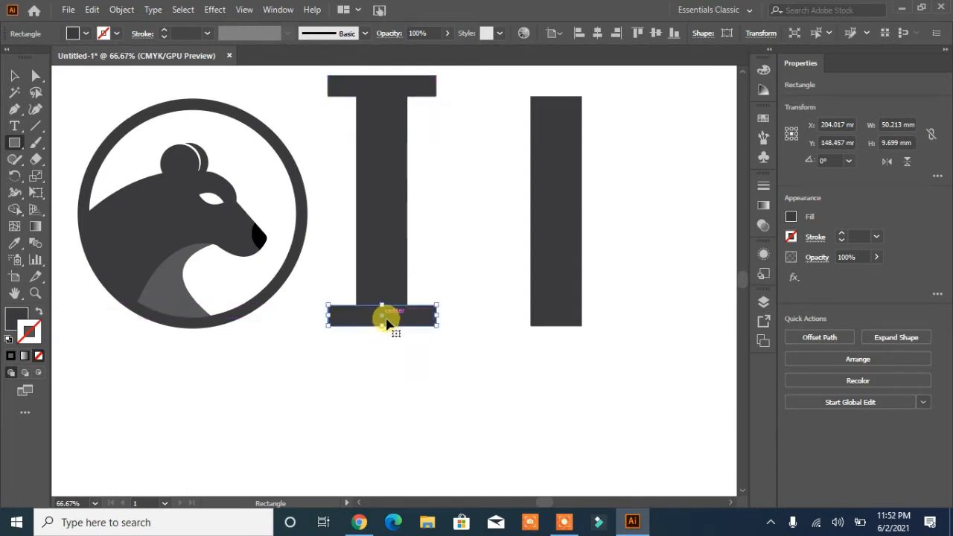
Align the stem and its two serif bars horizontally on centre.
click(15, 76)
drag(457, 83, 385, 348)
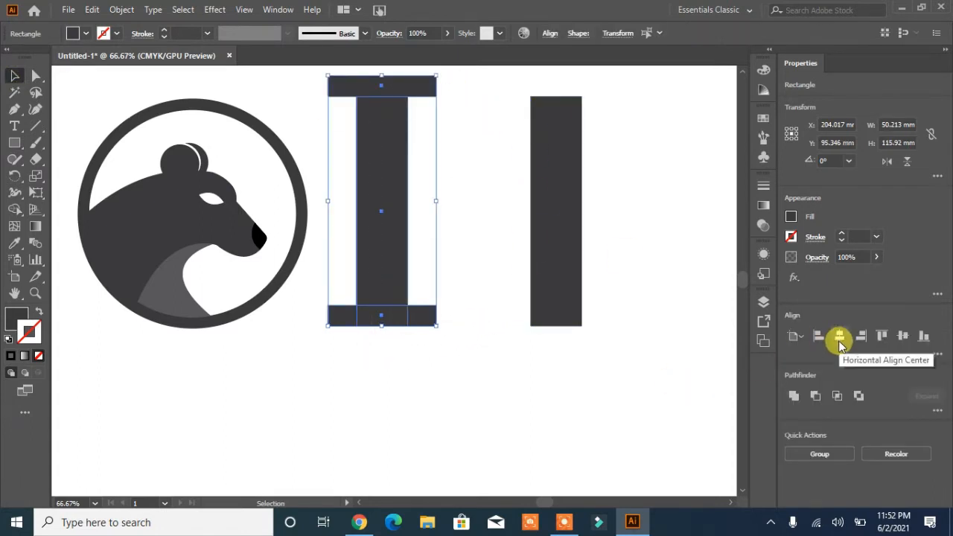
click(840, 339)
click(642, 239)
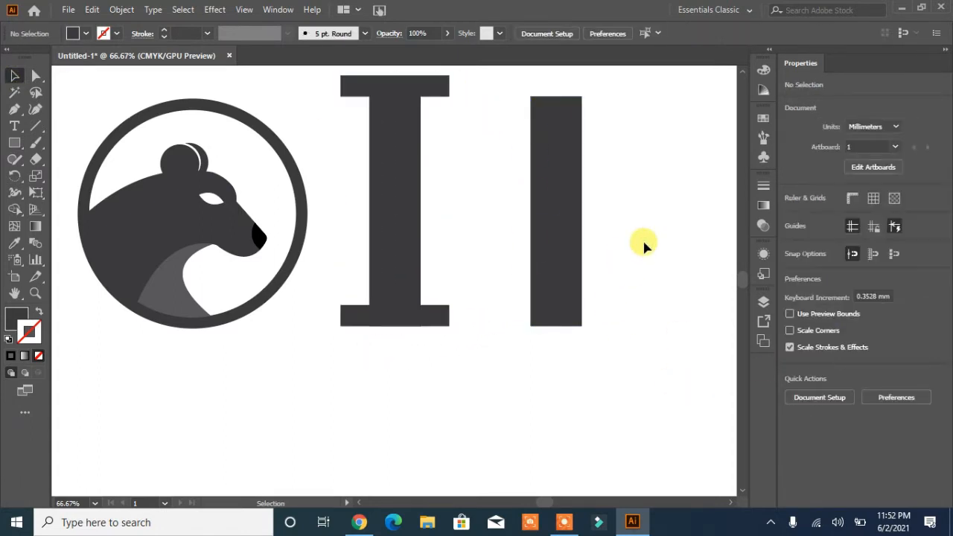
Shift the spare tall rectangle slightly aside and merge the I's stem and serif bars into one shape.
drag(564, 193, 582, 188)
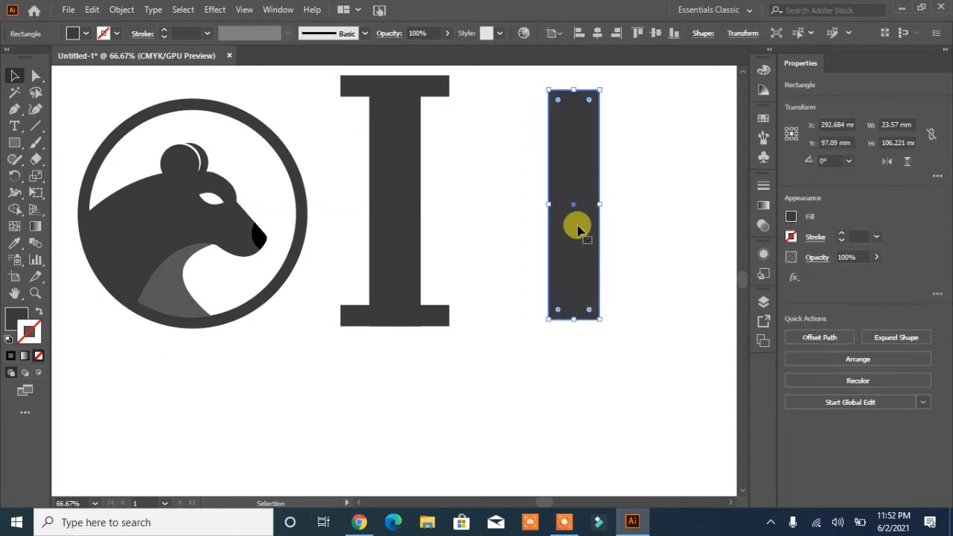
click(361, 316)
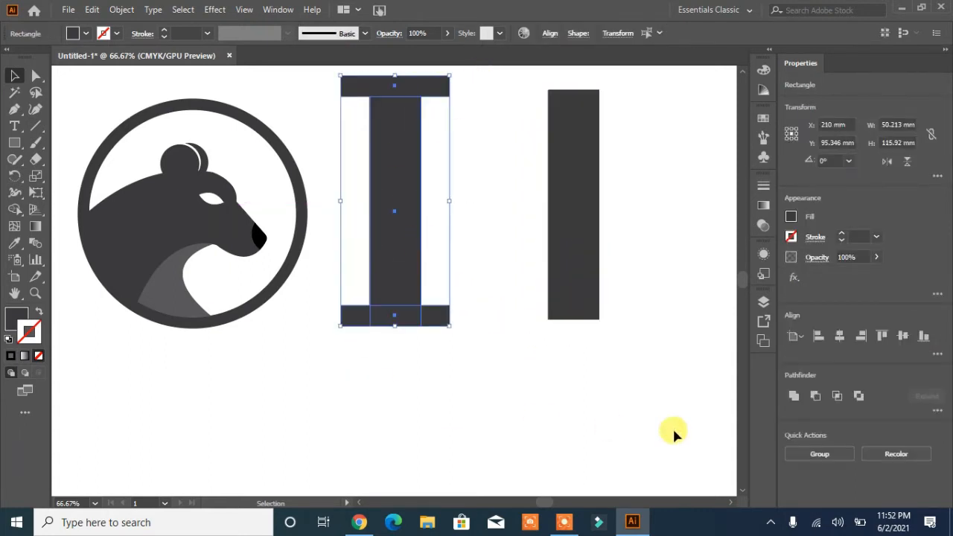
click(836, 397)
click(515, 414)
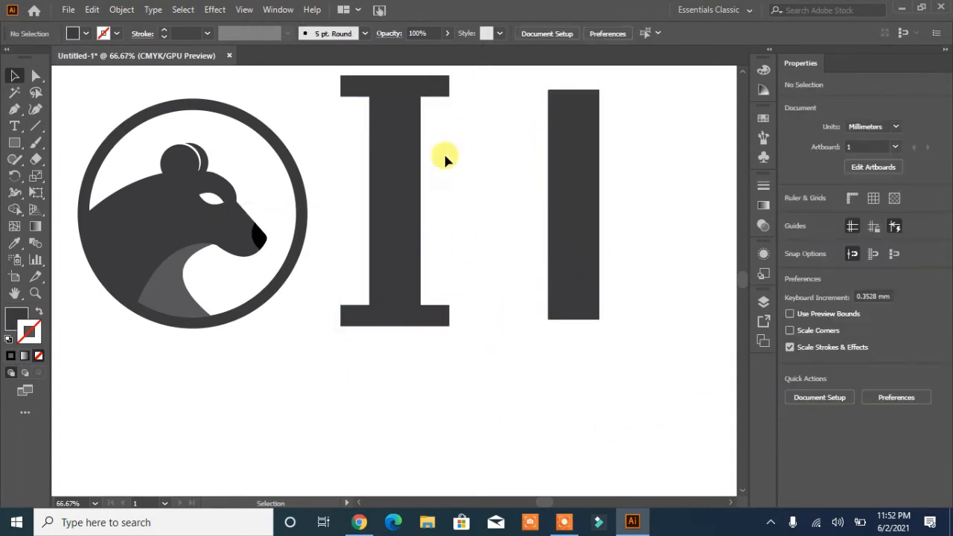
Try rounding the corners of the I's upper-right serif and the inner corner beside it with a 5.24 mm radius.
click(447, 98)
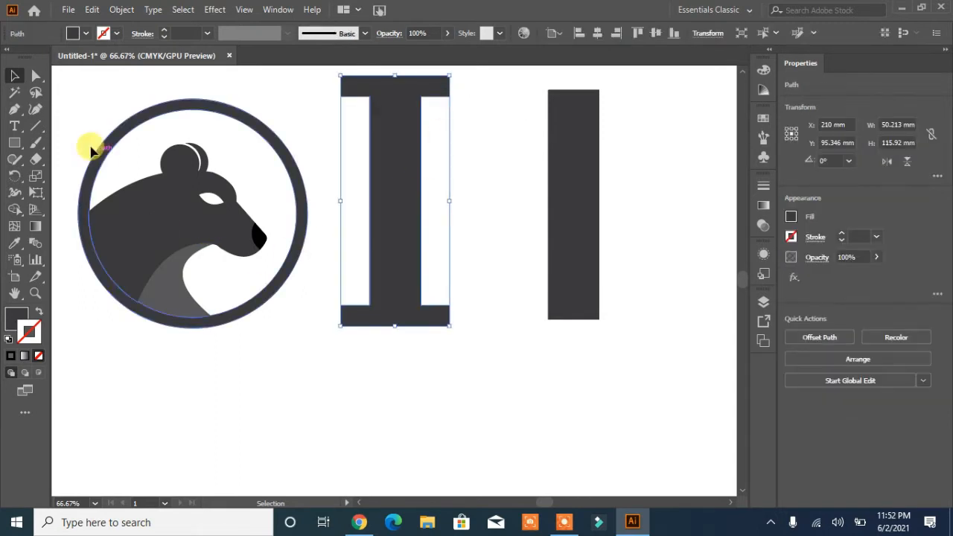
key(a)
click(480, 141)
click(450, 98)
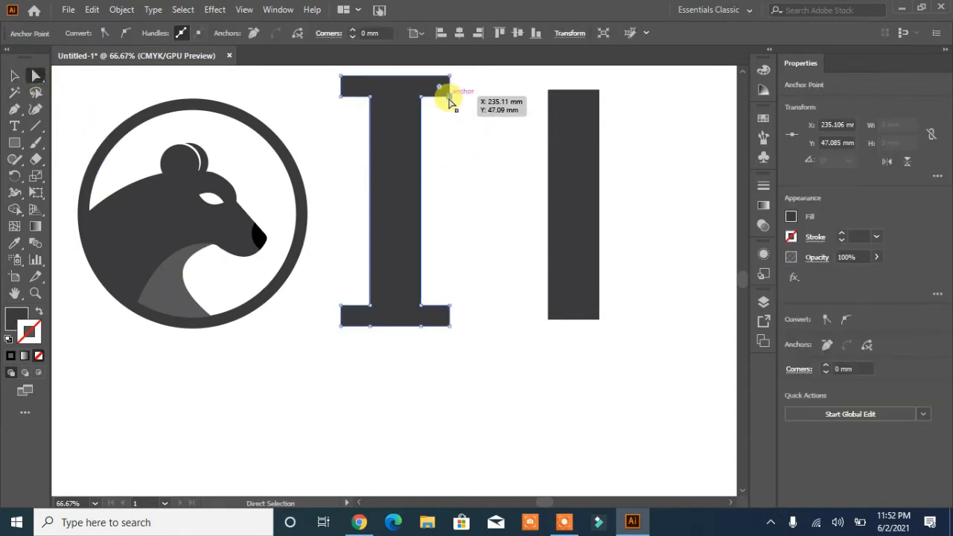
drag(442, 89, 477, 166)
click(421, 96)
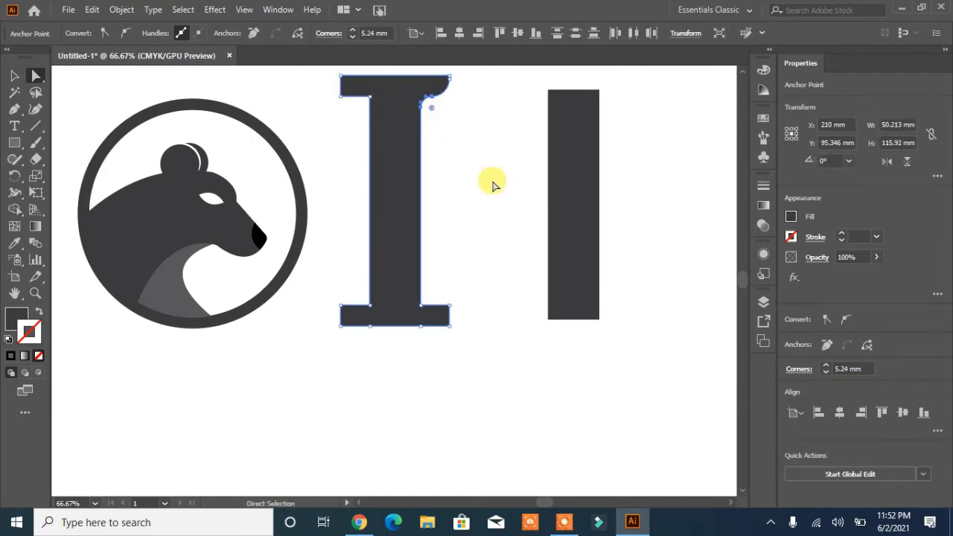
click(490, 269)
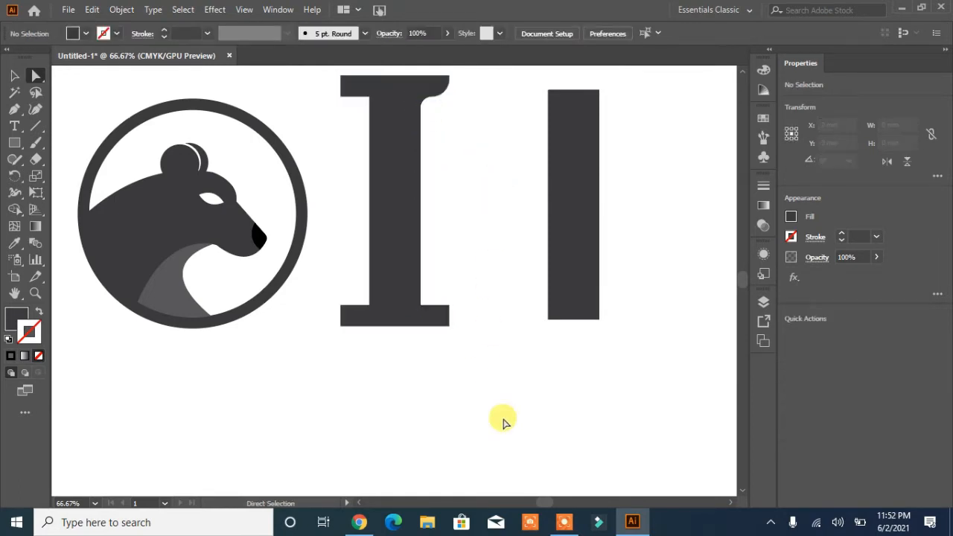
key(ctrl+z)
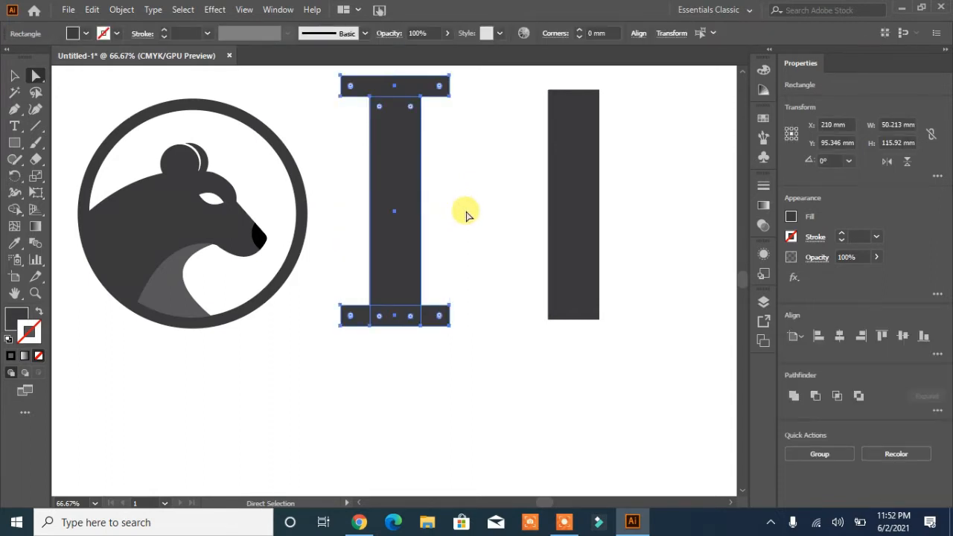
Unite the I's three rectangles into one shape and round its four inner corners where the stem meets the serifs.
click(794, 401)
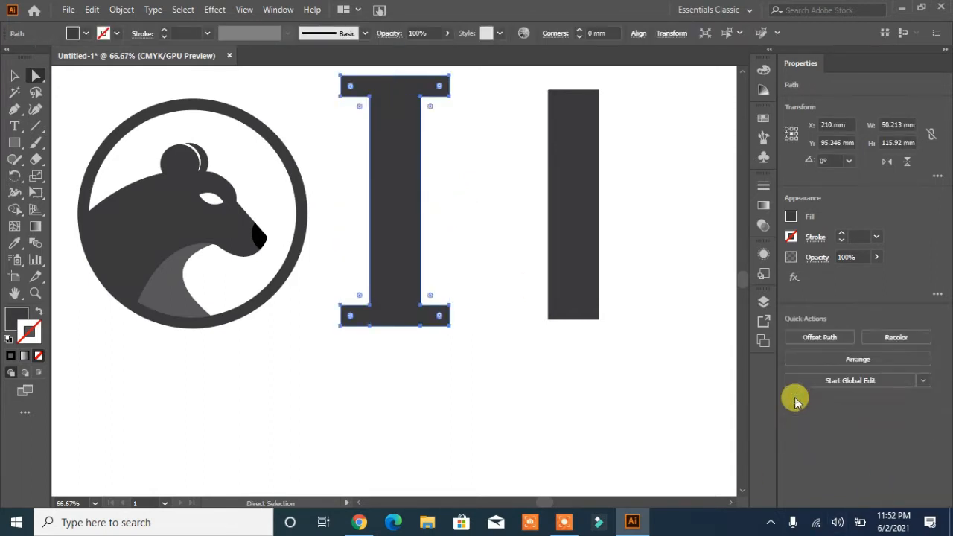
key(ctrl+z)
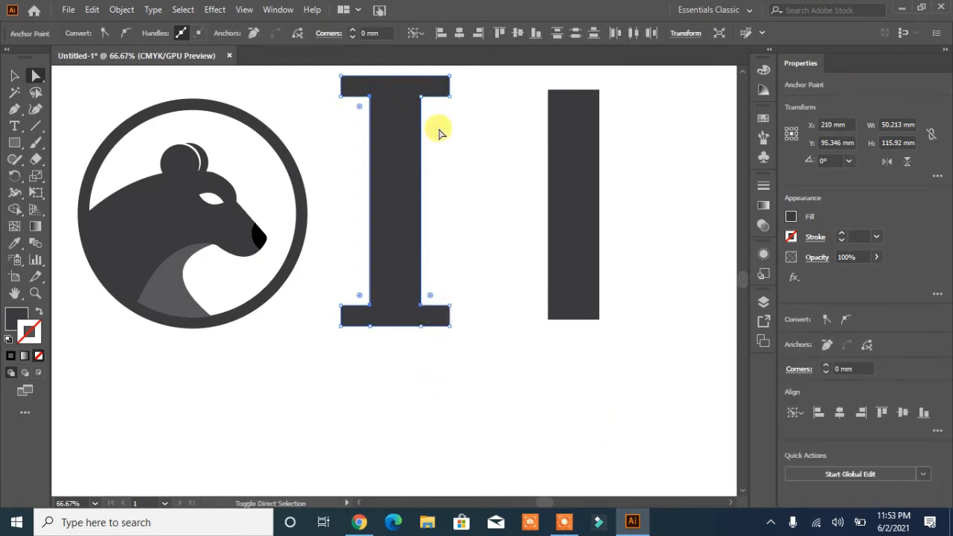
click(422, 95)
drag(361, 108, 366, 127)
click(453, 194)
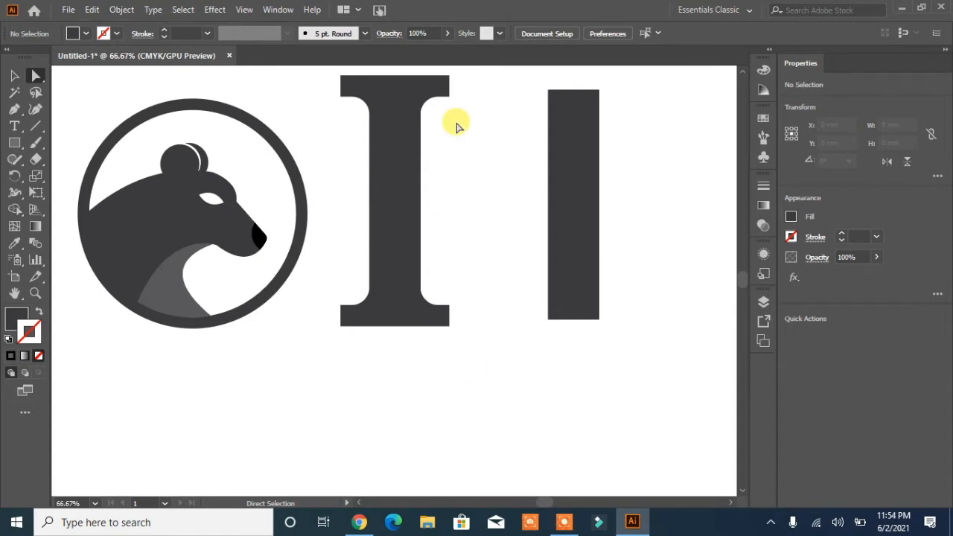
Delete the spare tall rectangle and place a copy of the rounded I shape in its spot.
click(563, 174)
key(Delete)
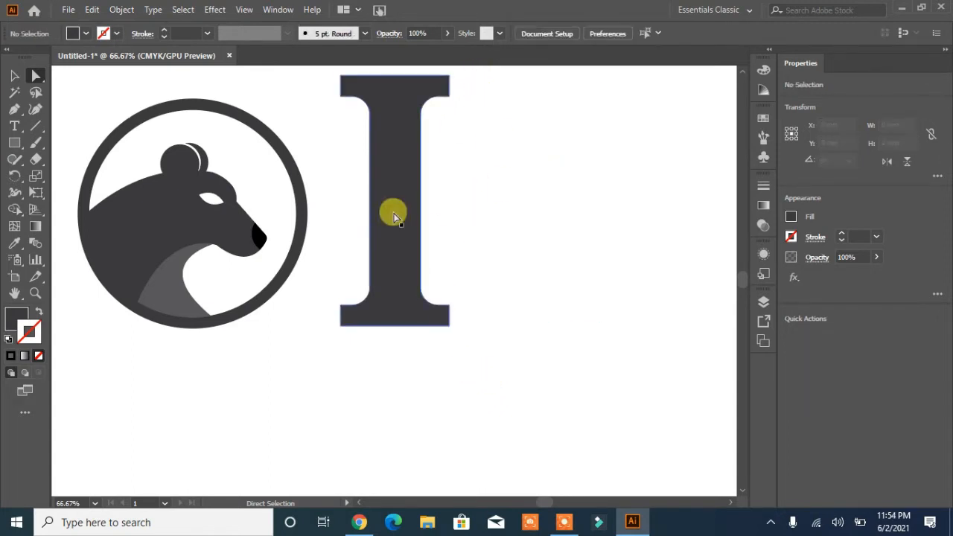
drag(394, 213, 574, 209)
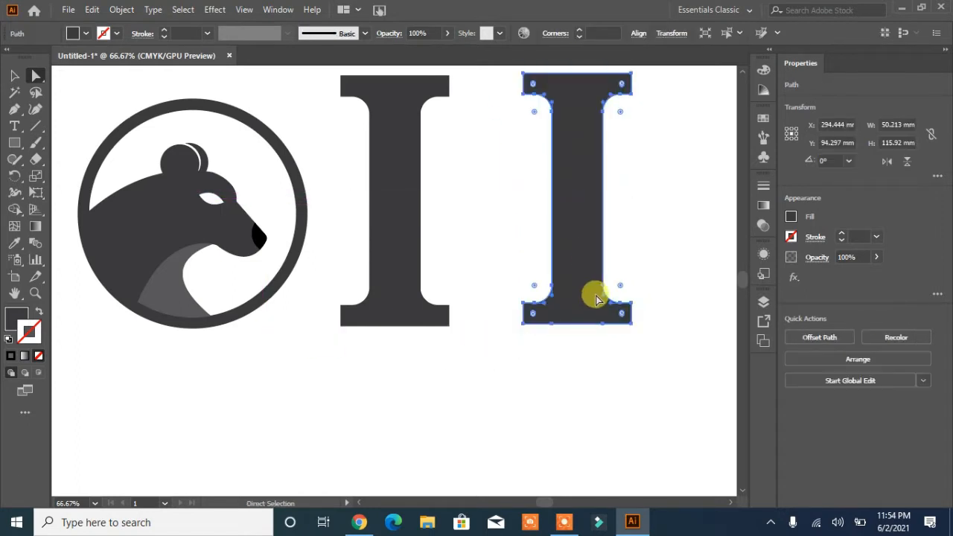
Draw a crossbar rectangle between the two I shapes and align all three vertically on centre to form an H.
click(13, 144)
drag(400, 168, 566, 211)
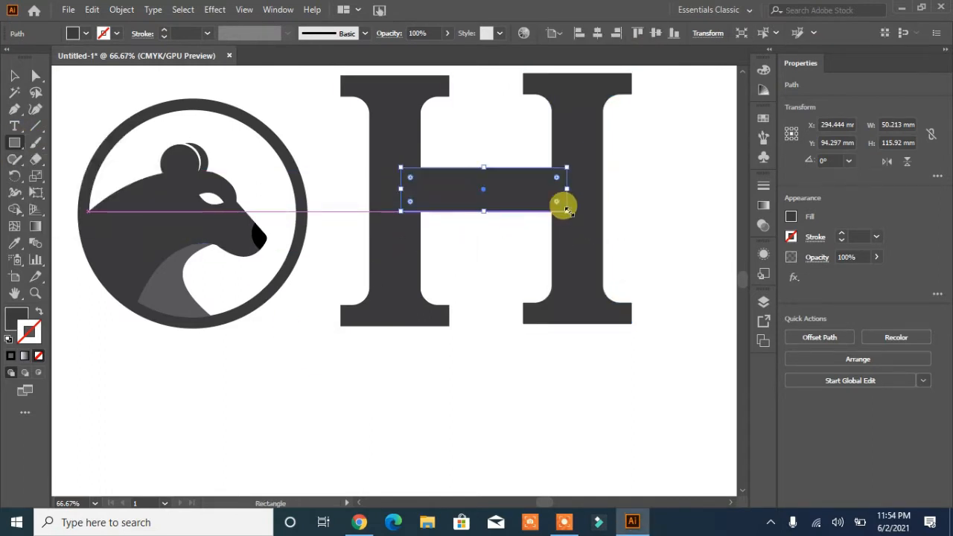
click(14, 75)
drag(634, 156, 342, 206)
click(901, 337)
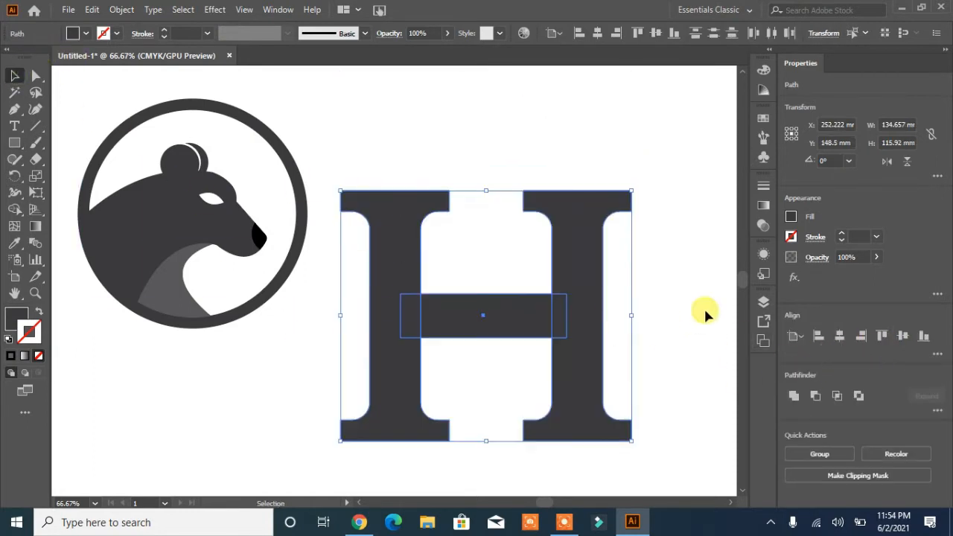
click(696, 339)
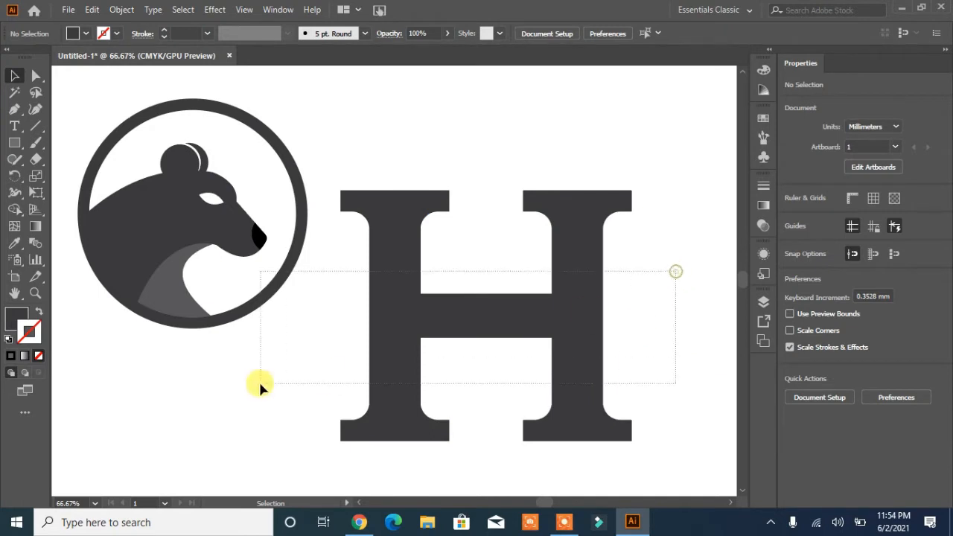
Unite the two stems and the crossbar into a single H shape.
drag(260, 384, 259, 384)
click(683, 325)
drag(679, 309, 328, 405)
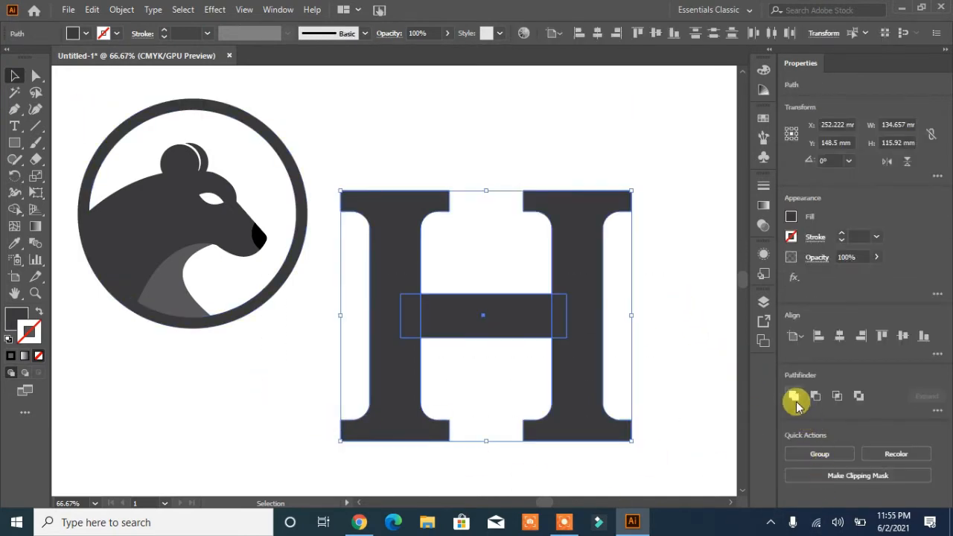
click(794, 399)
click(674, 376)
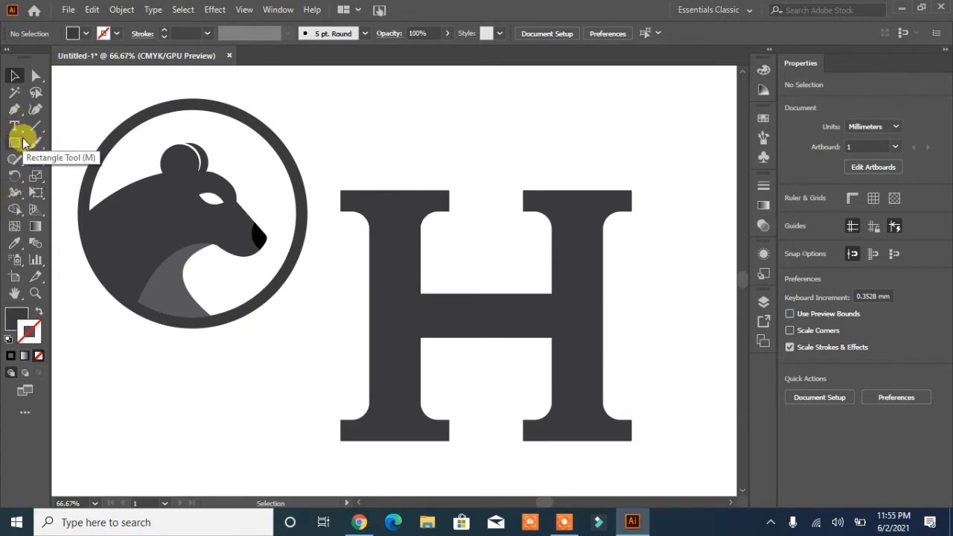
Draw a flat ellipse about 61 mm wide and 8 mm high just below the H's crossbar, spanning the gap between the stems.
drag(14, 141, 49, 174)
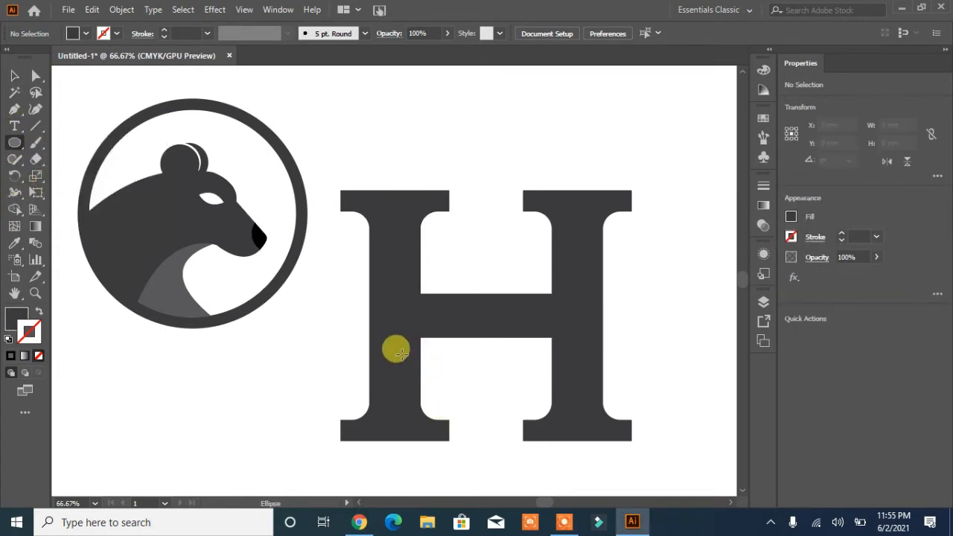
drag(409, 340, 552, 358)
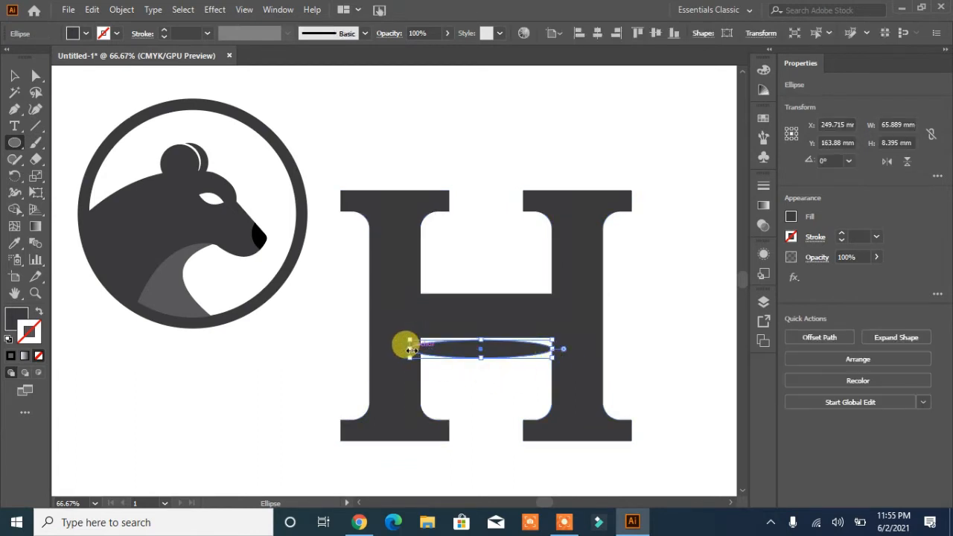
drag(409, 348, 422, 349)
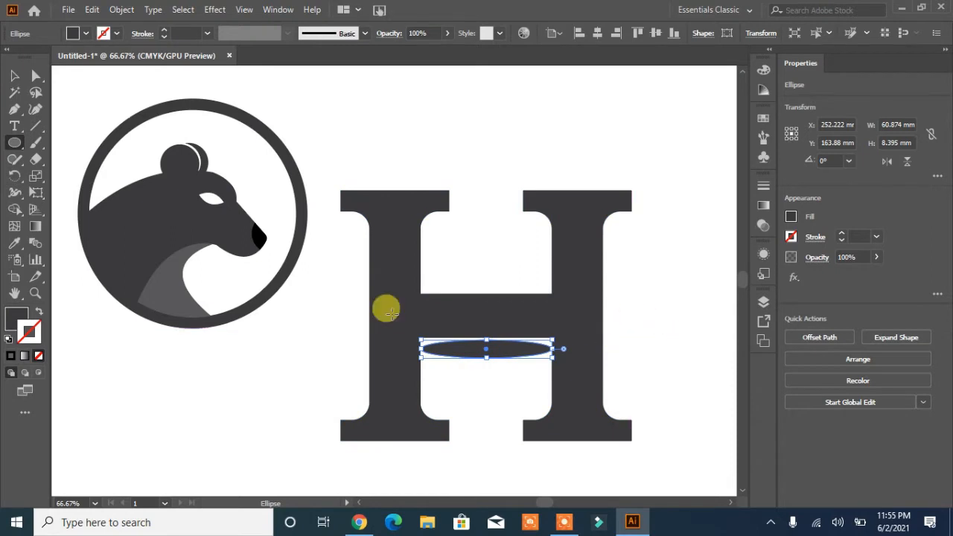
click(16, 77)
click(264, 426)
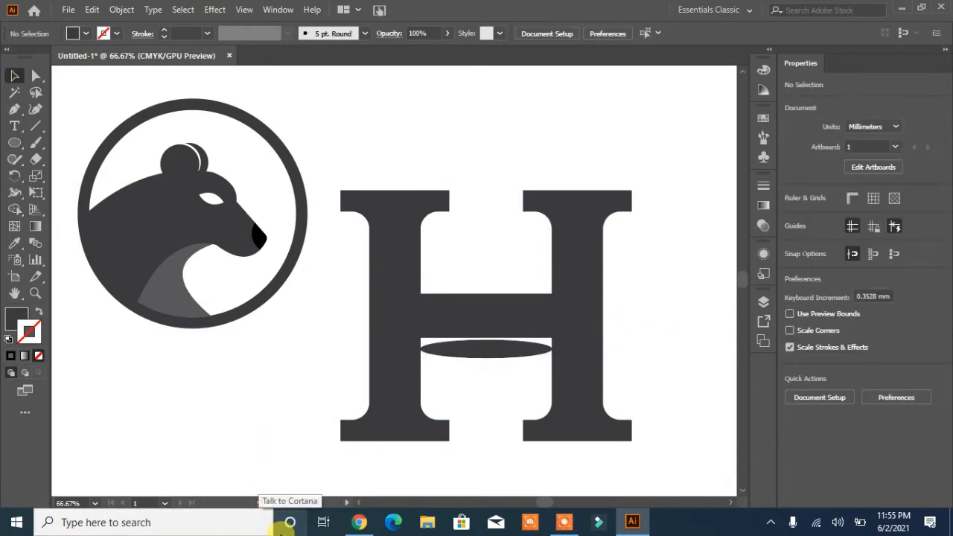
Move the flat ellipse up so its centre sits on the lower edge of the H's crossbar.
mouse_move(488, 360)
mouse_down()
mouse_move(485, 337)
mouse_move(485, 350)
mouse_up()
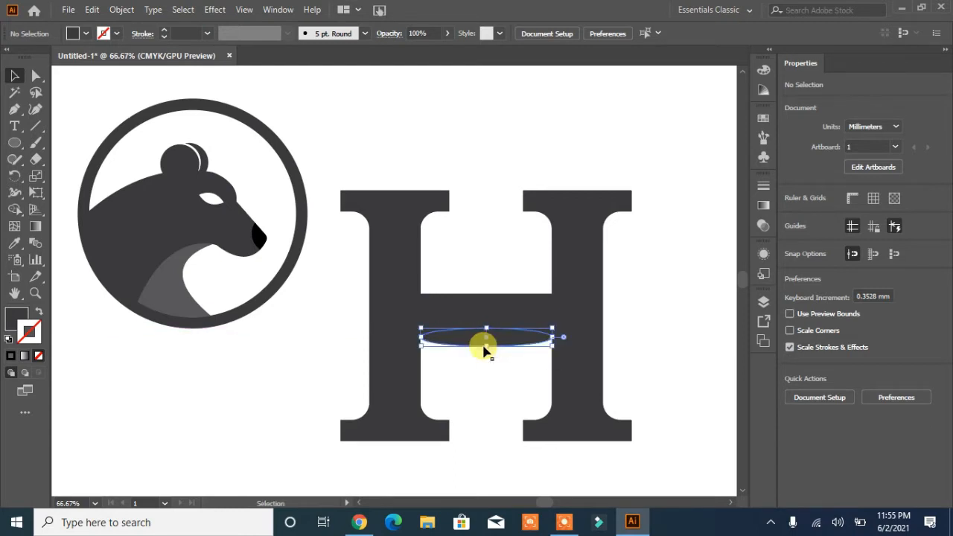
click(654, 372)
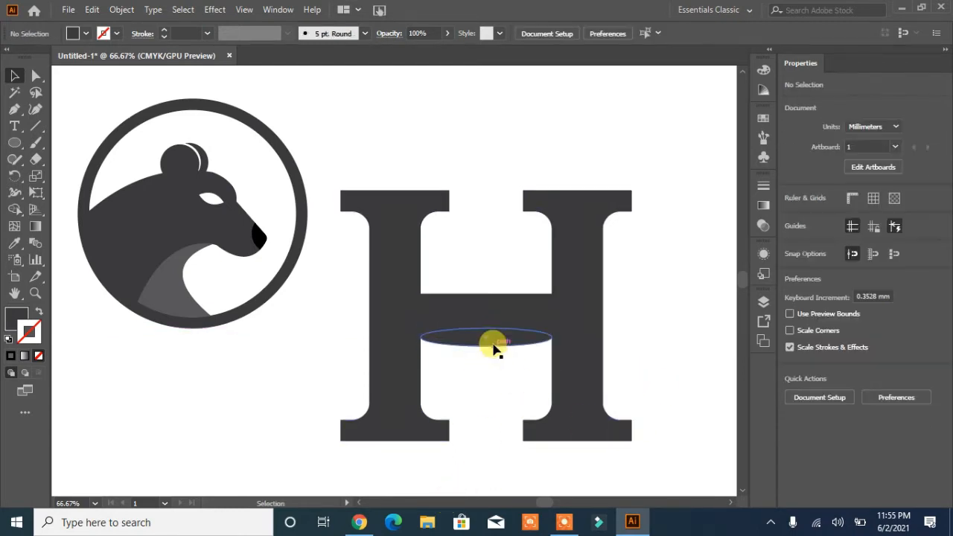
click(389, 368)
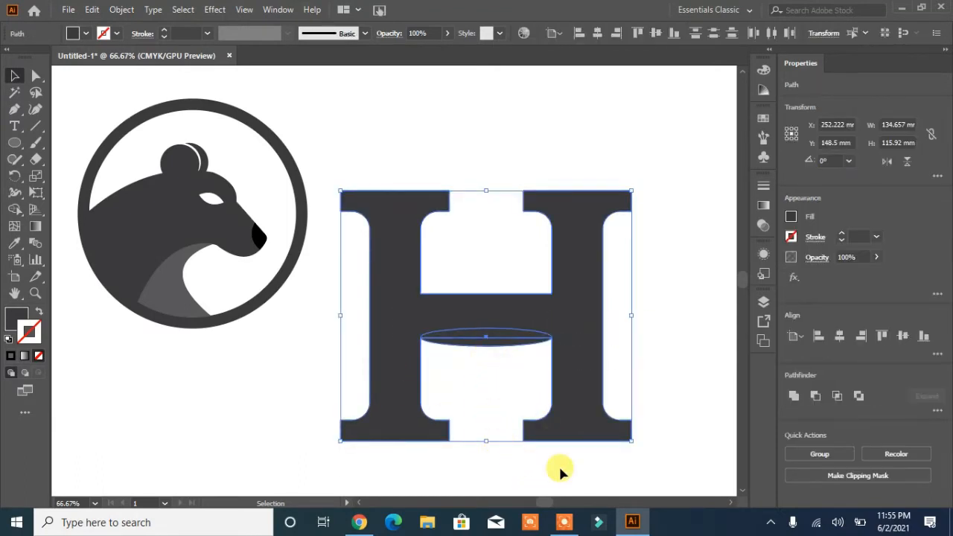
click(658, 383)
click(519, 345)
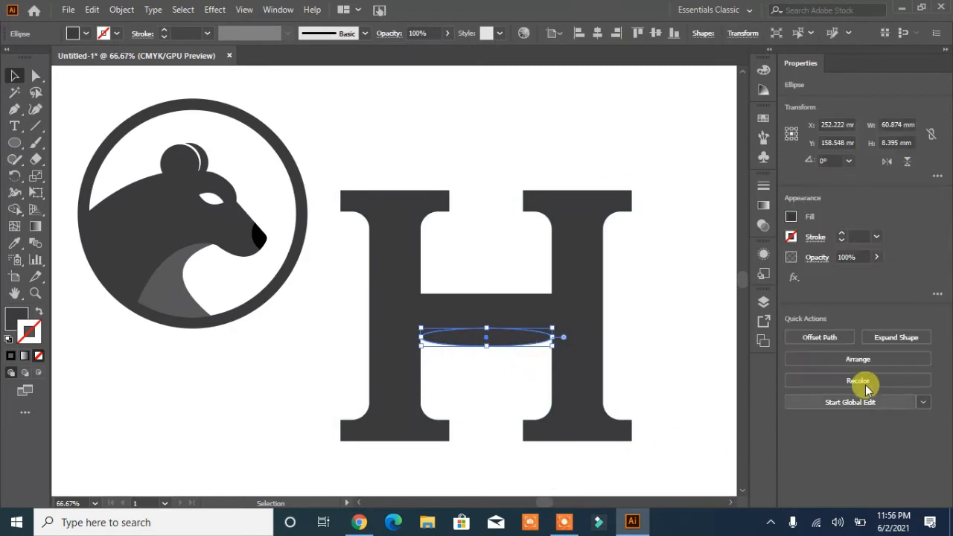
click(833, 339)
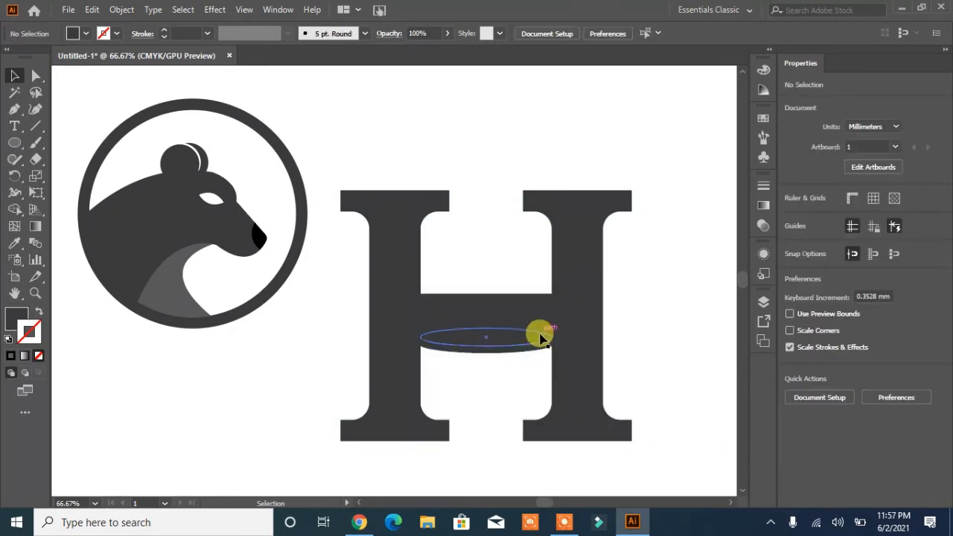
click(541, 339)
click(678, 344)
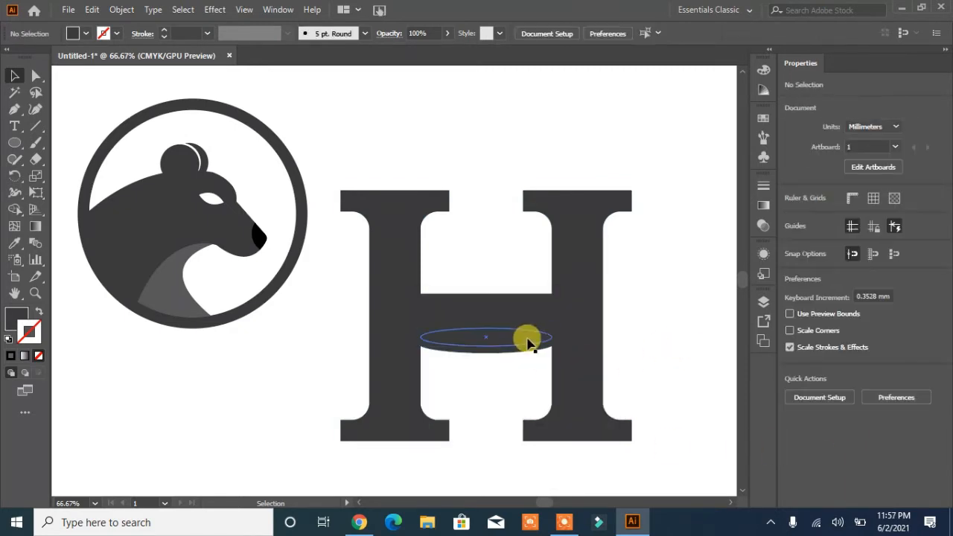
click(541, 337)
key(Delete)
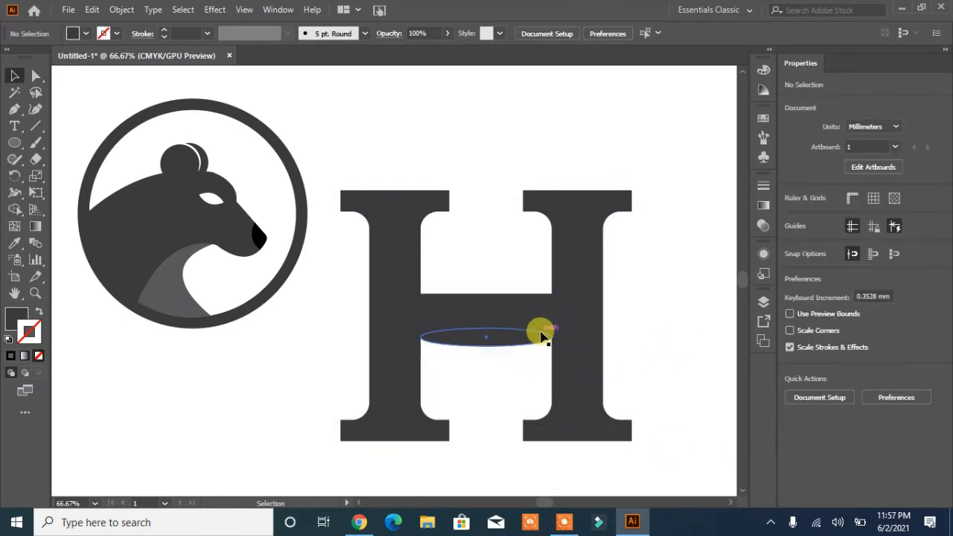
Stretch the flat ellipse upward into the crossbar to about 14 mm high, keeping its lower edge in place.
mouse_move(503, 341)
mouse_down()
mouse_move(485, 315)
mouse_move(502, 335)
mouse_up()
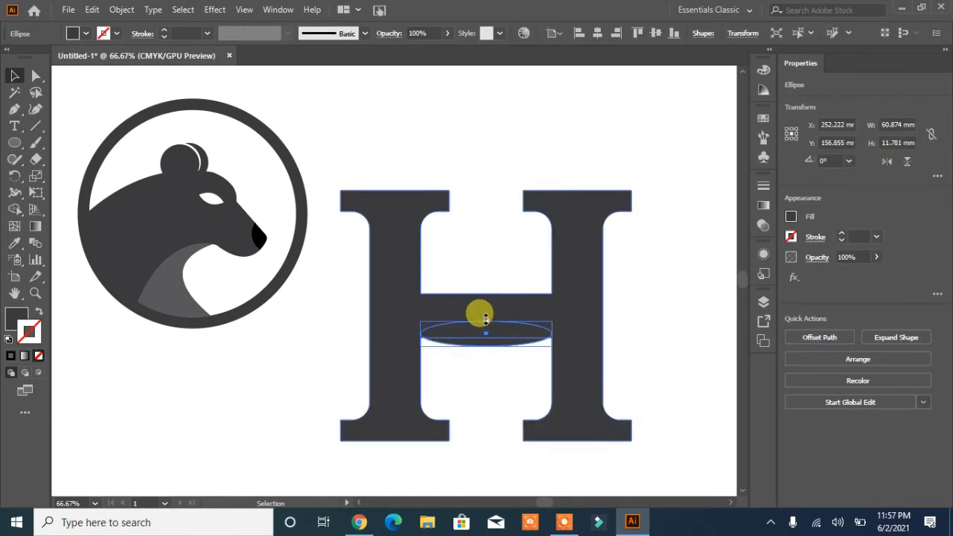
drag(486, 319, 485, 316)
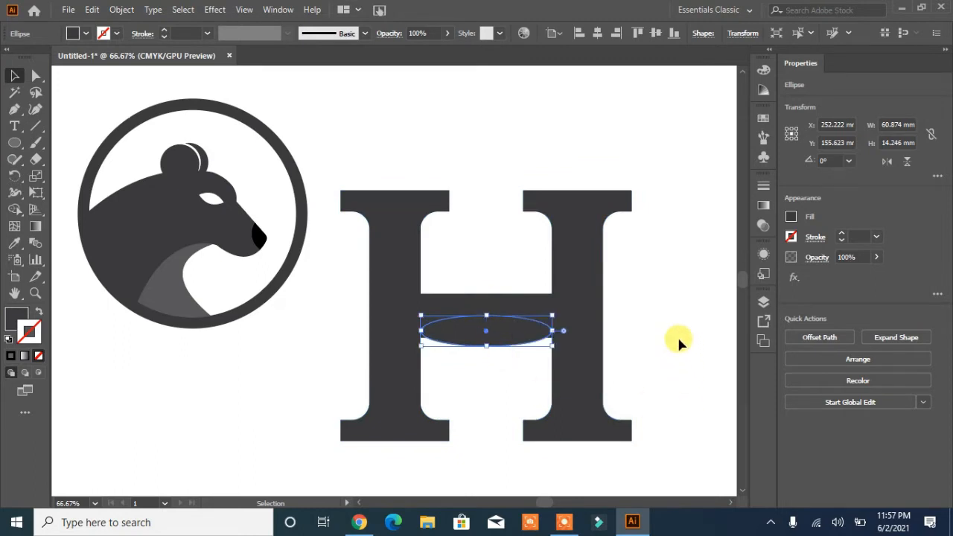
click(15, 213)
click(14, 75)
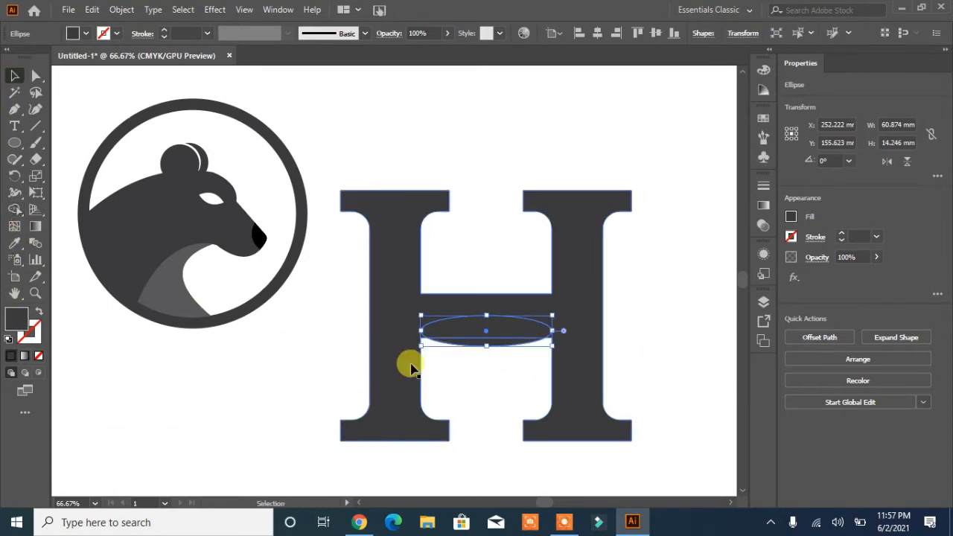
Separate the ellipse from the H with the Shape Builder so its curve is cut into the crossbar's underside.
shift+click(407, 365)
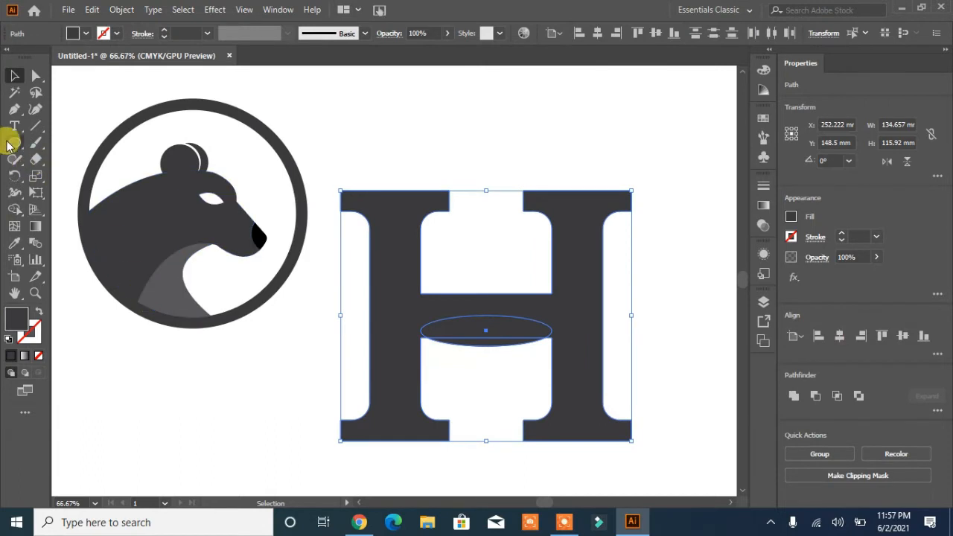
click(15, 210)
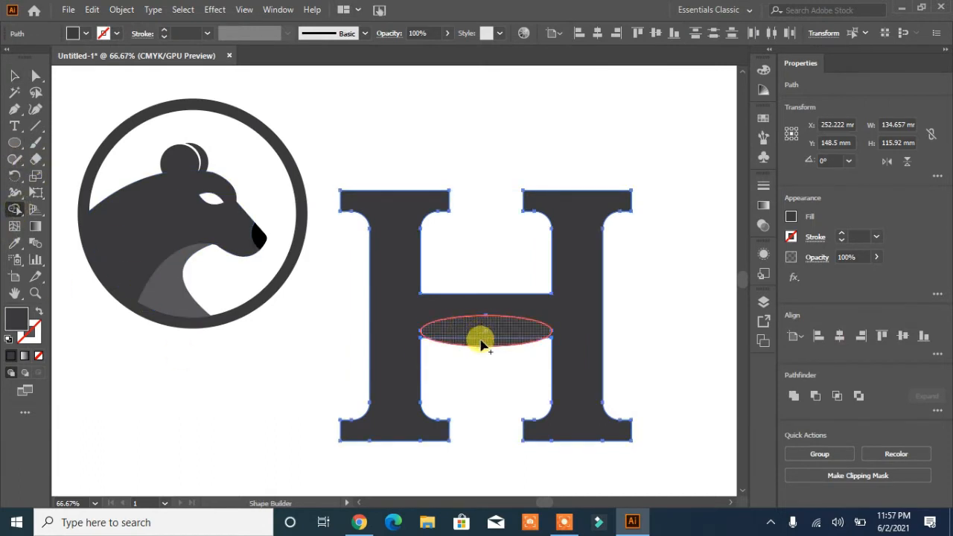
click(480, 344)
click(15, 75)
click(218, 443)
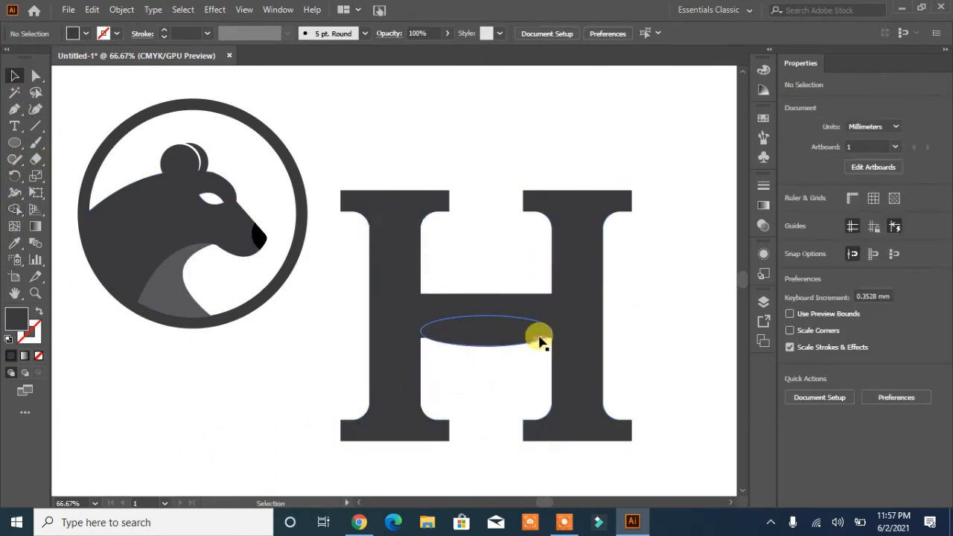
Nudge the separated ellipse down about 3 mm to open a white crescent gap beneath the H's crossbar.
click(499, 336)
key(Down)
key(Down)
key(Down)
key(Down)
key(Down)
key(Down)
key(Down)
key(Down)
key(Down)
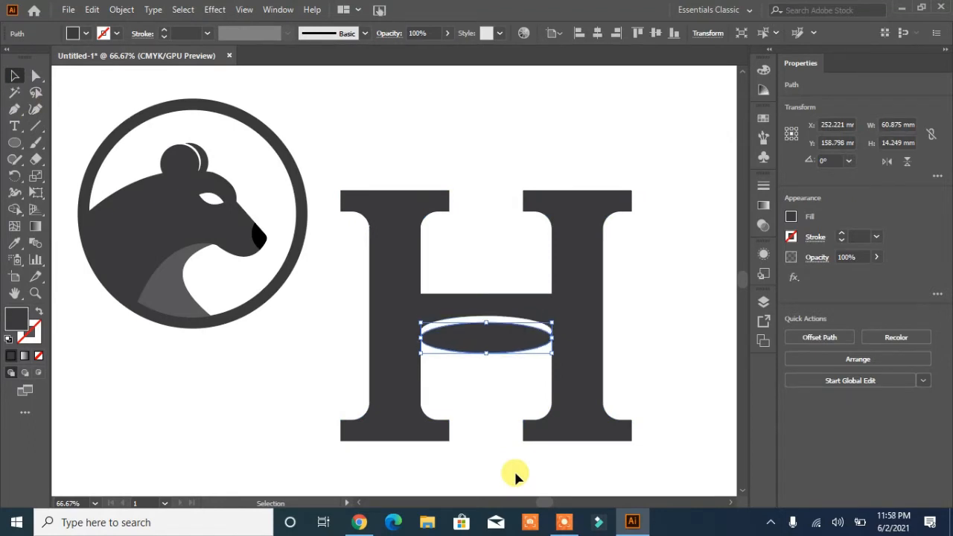
key(Up)
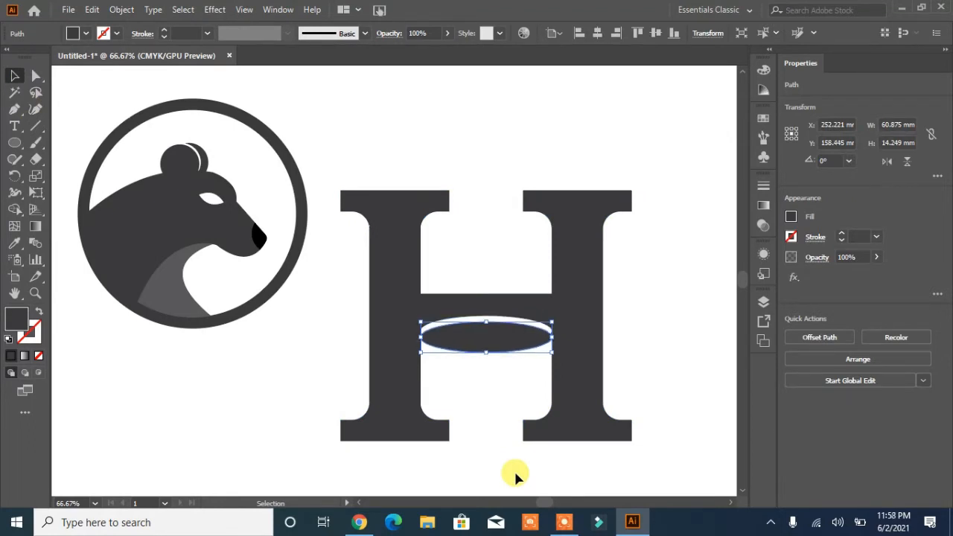
click(689, 338)
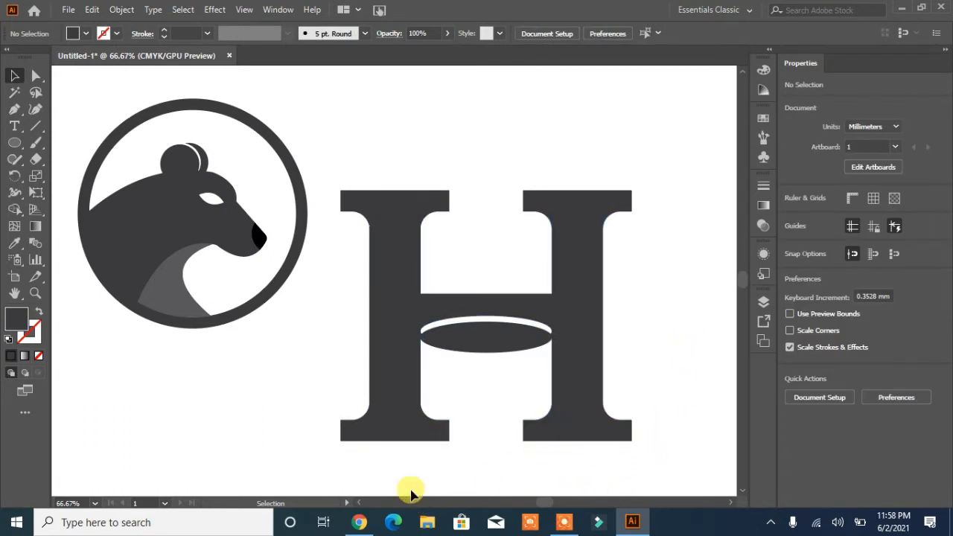
Scale the ellipse down slightly about its centre so it clears both stems of the H.
click(477, 337)
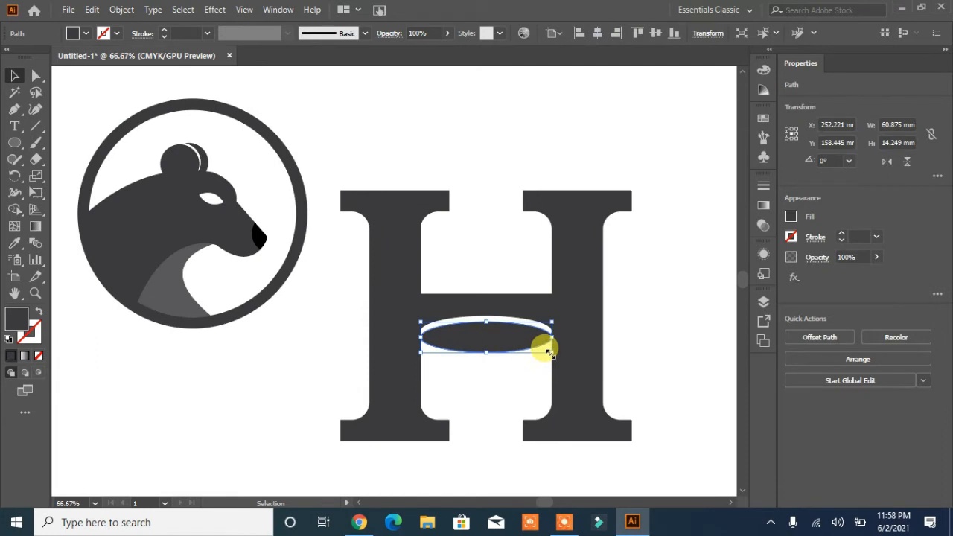
mouse_move(547, 351)
mouse_down()
mouse_move(528, 348)
mouse_move(547, 352)
mouse_up()
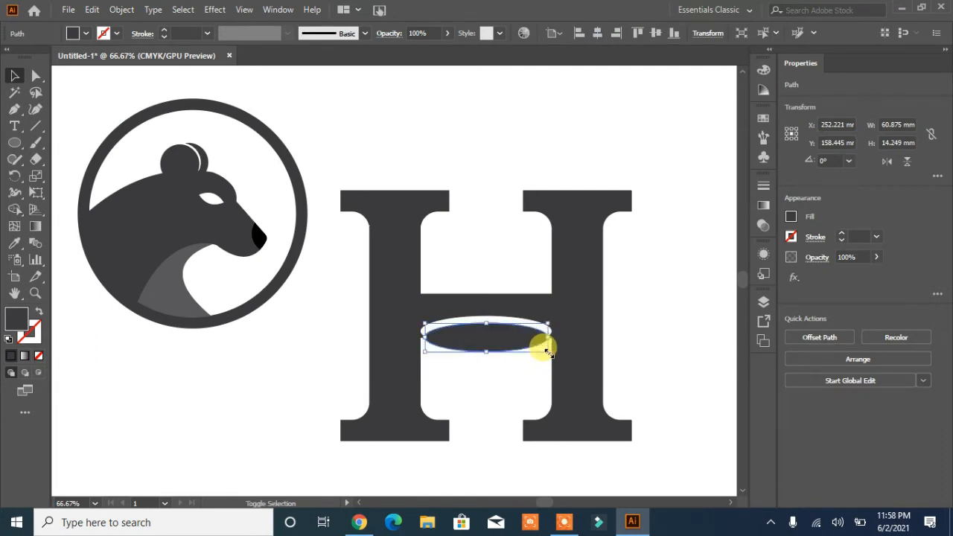
click(642, 355)
Delete the two stray pointed anchor points of the H at either end of the ellipse below the crossbar.
click(547, 338)
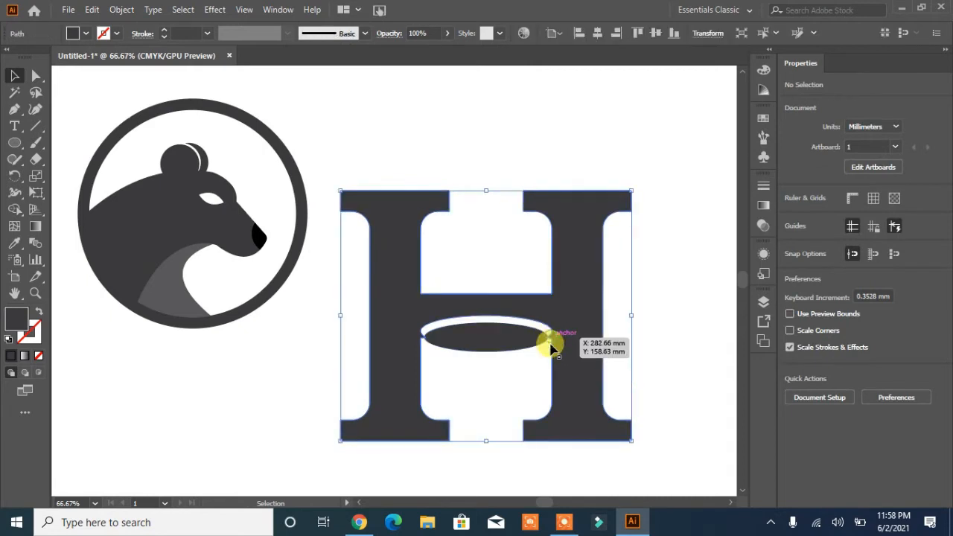
click(36, 76)
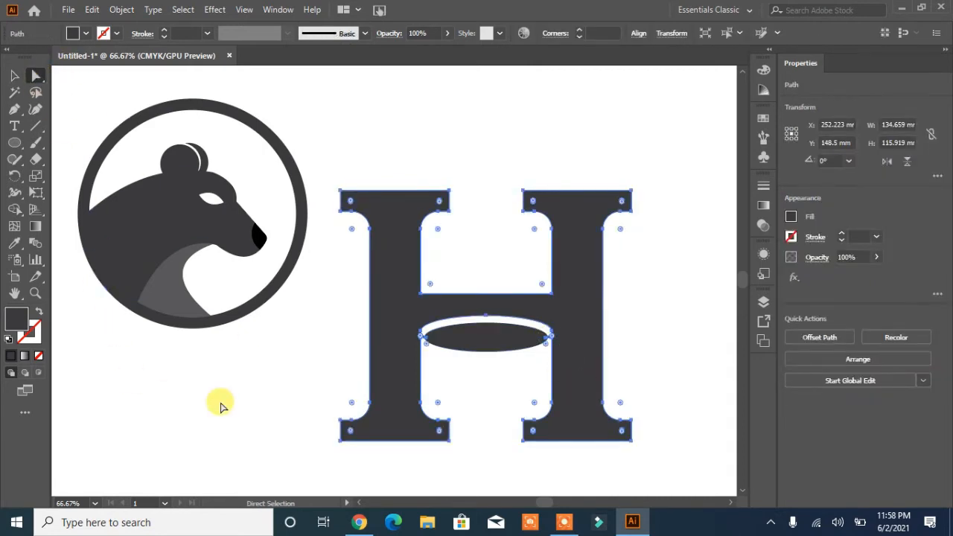
key(ctrl+equal)
key(ctrl+equal)
key(ctrl+equal)
key(ctrl+equal)
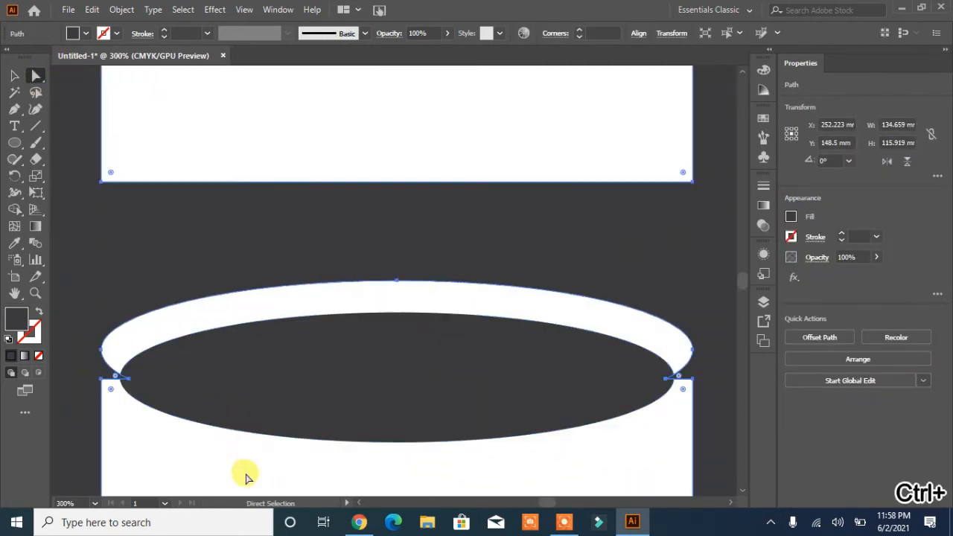
drag(14, 109, 41, 140)
click(128, 379)
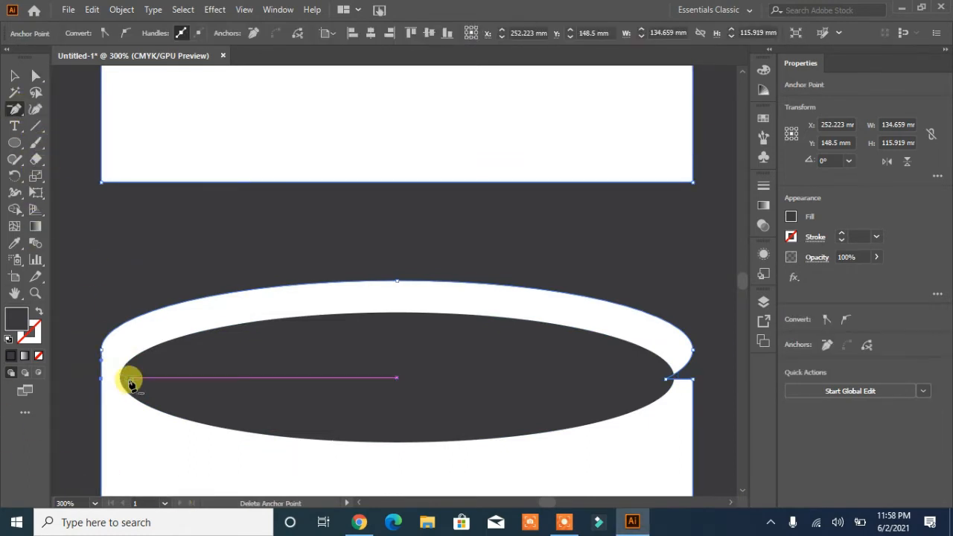
click(668, 381)
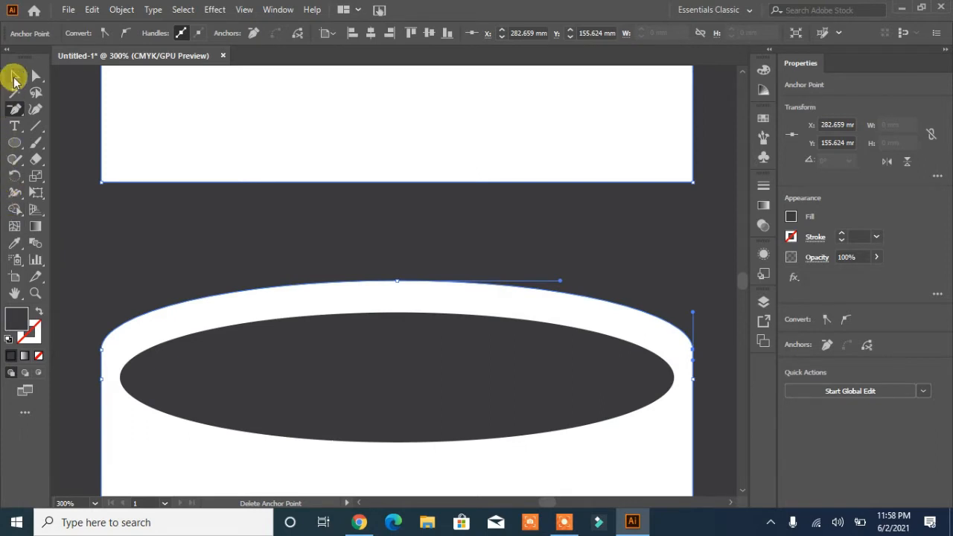
click(14, 78)
click(217, 155)
Draw a near-circular ellipse about 31 mm wide and 33 mm high touching the left stem's inner edge and the H's baseline.
scroll(690, 341, down, 3)
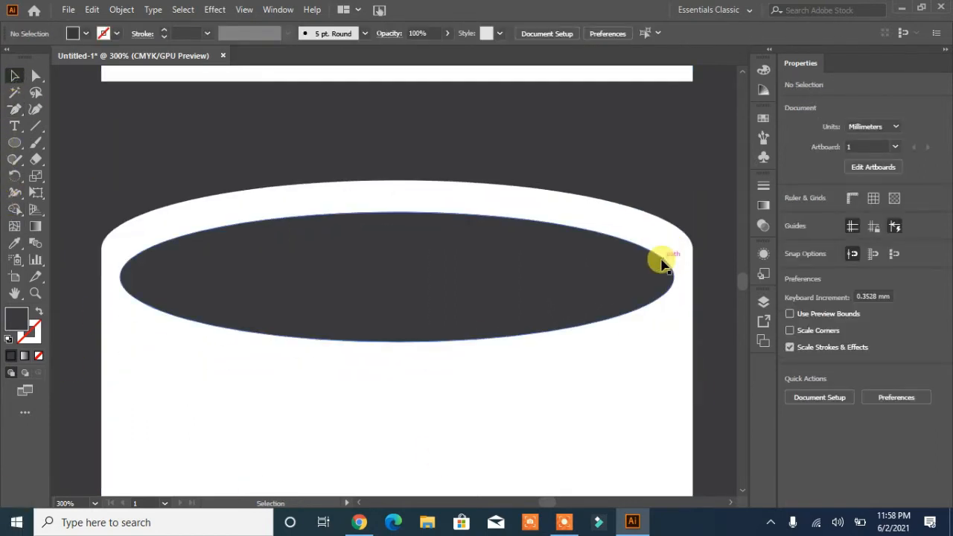
scroll(660, 265, down, 8)
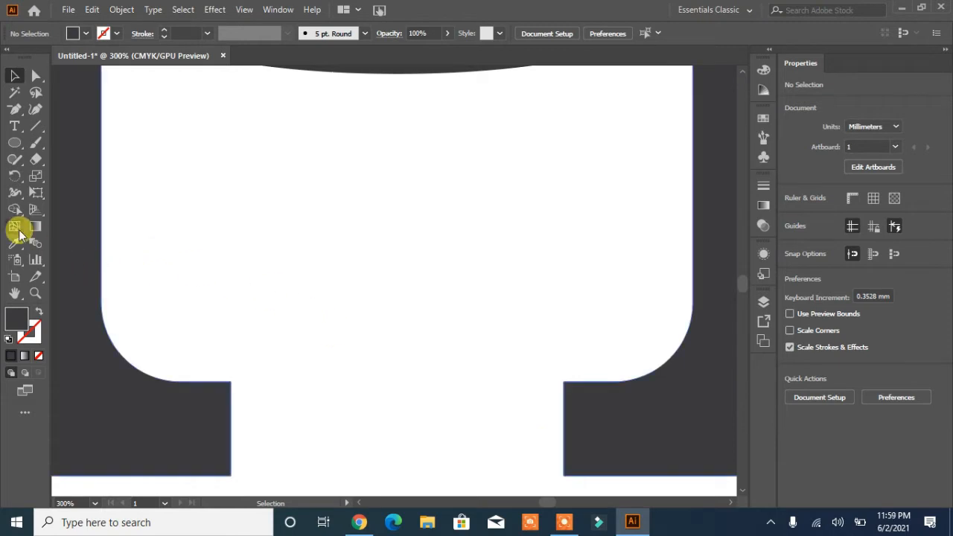
drag(14, 142, 50, 181)
drag(161, 195, 467, 478)
drag(315, 335, 254, 299)
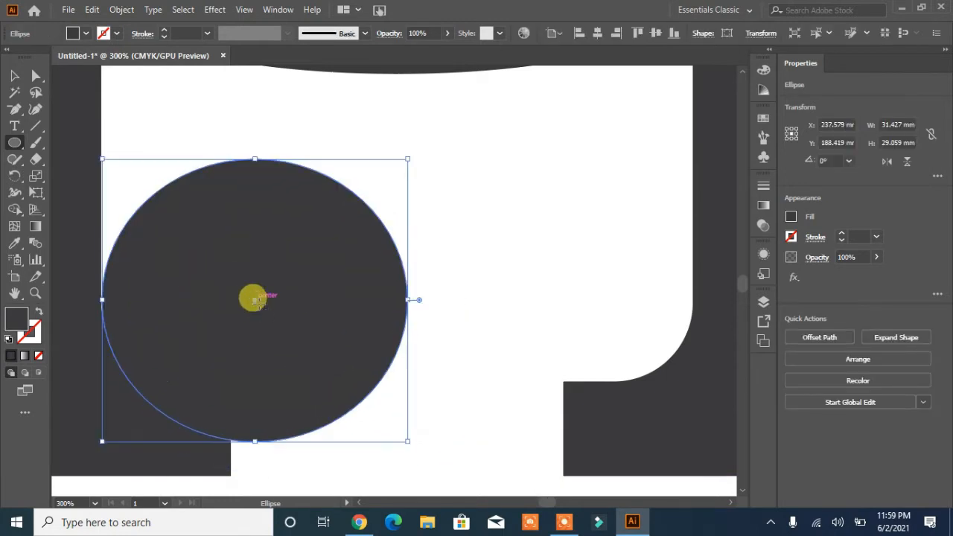
drag(255, 439, 255, 476)
key(v)
Cut the left stem's inner lower serif to the circle's curve with the Shape Builder.
drag(372, 493, 96, 451)
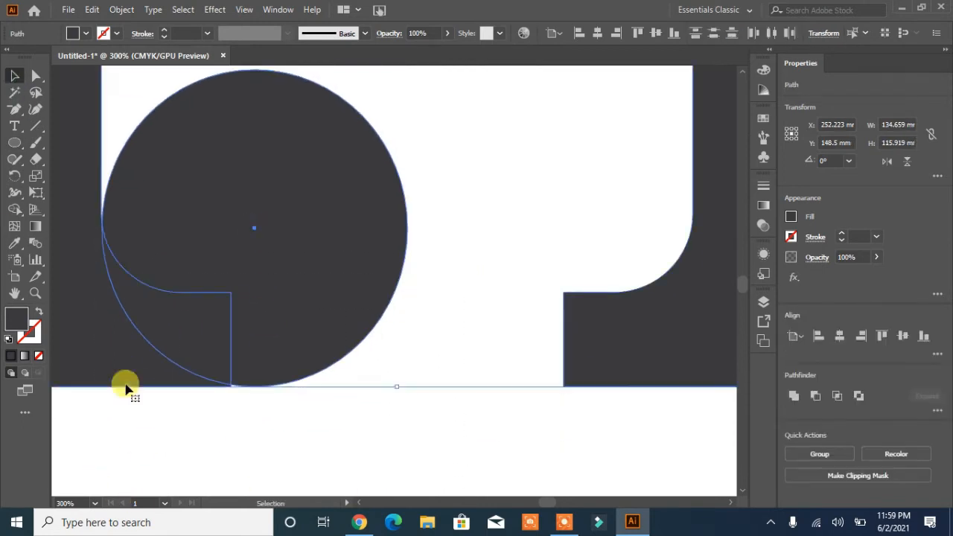
click(15, 210)
drag(234, 255, 168, 311)
click(15, 76)
click(227, 426)
Move the circle against the right stem's inner edge and cut that stem's inner lower serif to its curve.
drag(273, 255, 378, 262)
drag(349, 262, 530, 265)
key(ctrl+a)
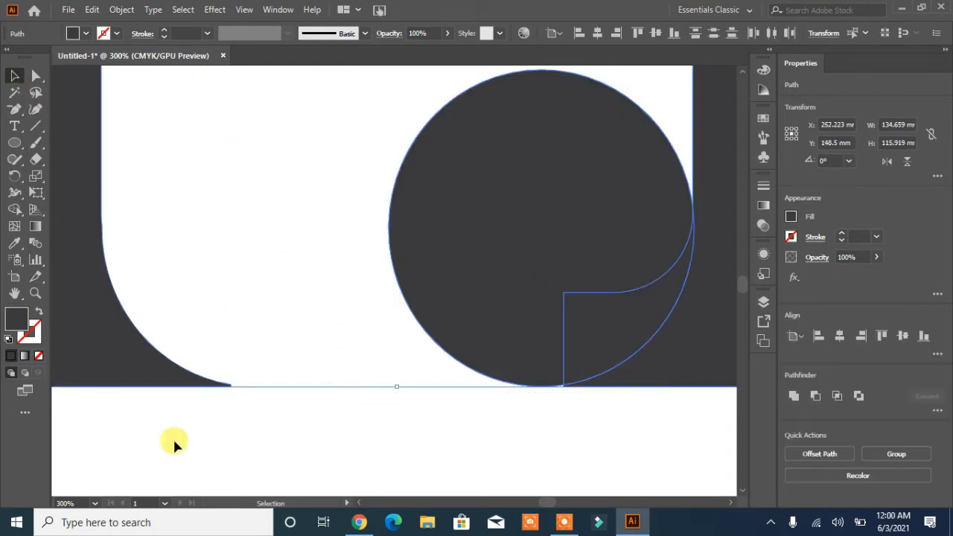
Move the circle to the left stem's outer lower serif, touching the stem and resting on the baseline.
drag(526, 233, 347, 239)
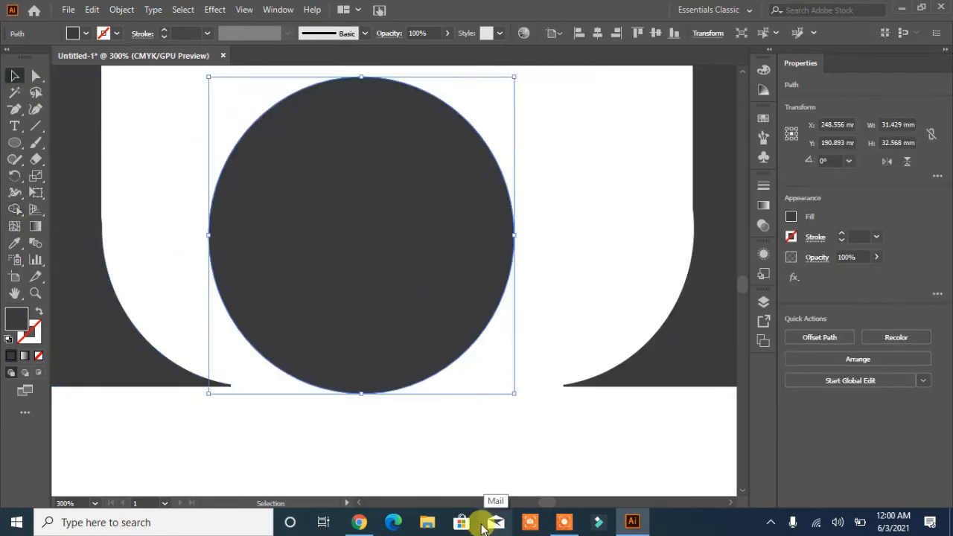
key(ctrl+0)
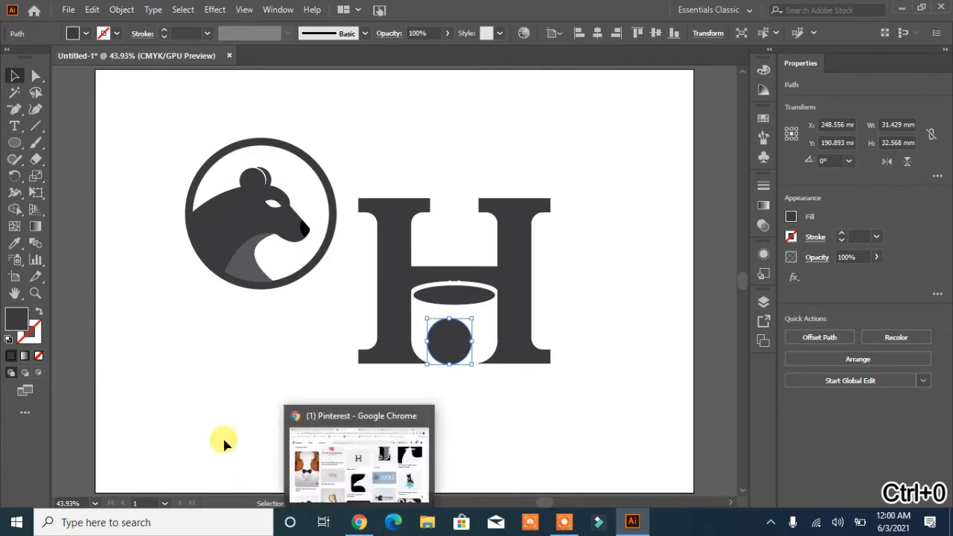
drag(449, 341, 360, 334)
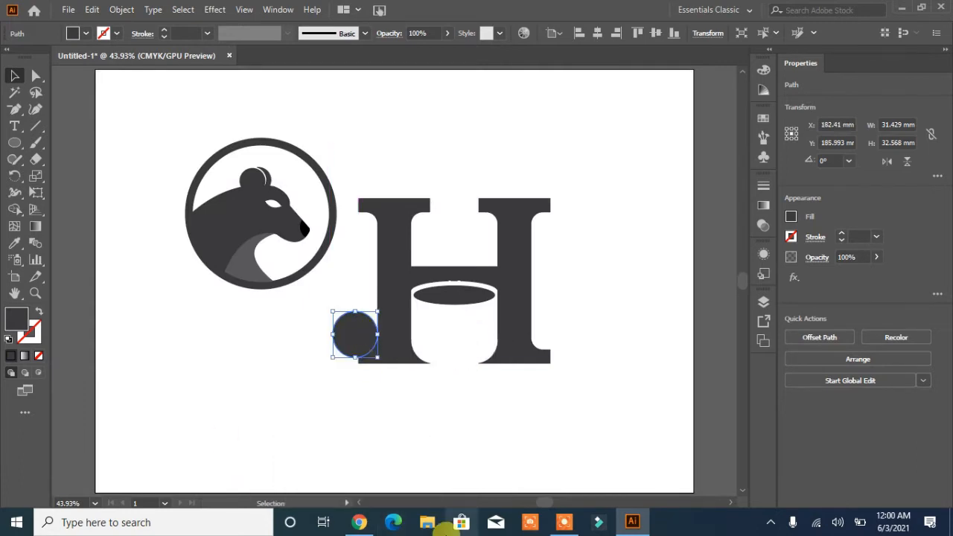
key(ctrl+equal)
key(ctrl+equal)
key(ctrl+equal)
key(ctrl+equal)
key(ctrl+equal)
drag(419, 300, 418, 323)
Cut the left stem's outer lower serif to the circle's curve with the Shape Builder.
drag(177, 272, 486, 451)
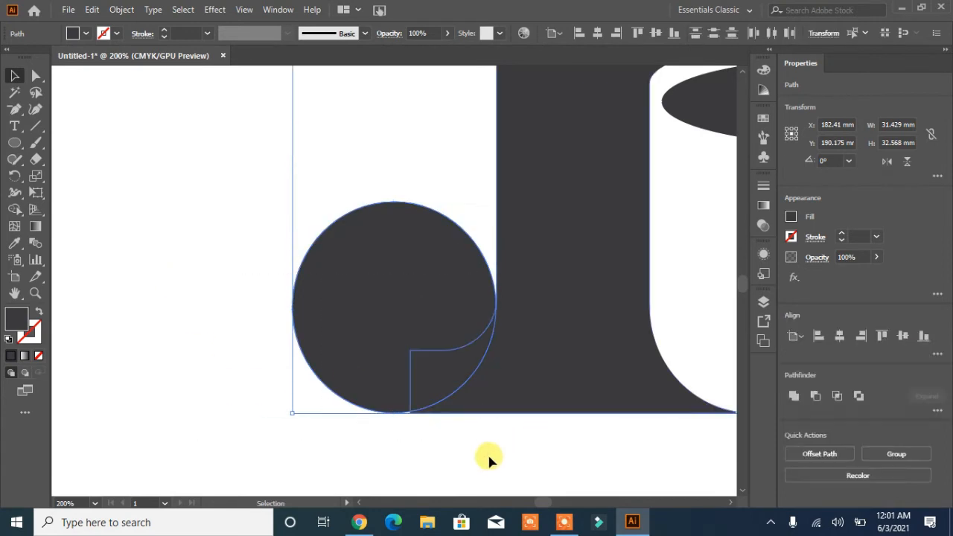
click(14, 211)
drag(414, 326, 445, 366)
click(15, 76)
Move the circle up to the left stem's outer upper serif and cut the serif to its curve with the Shape Builder.
click(249, 338)
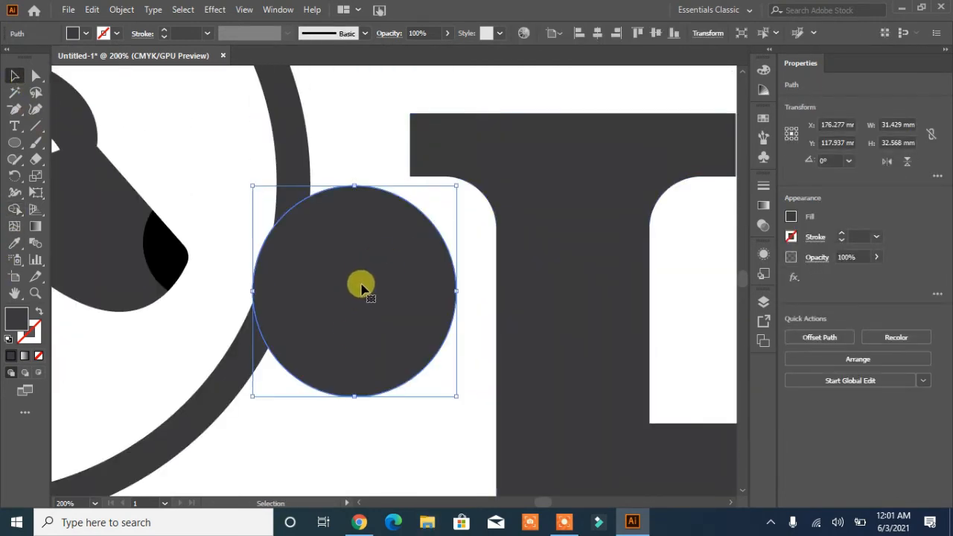
drag(361, 287, 401, 200)
key(shift+m)
drag(438, 172, 403, 199)
scroll(337, 410, down, 1)
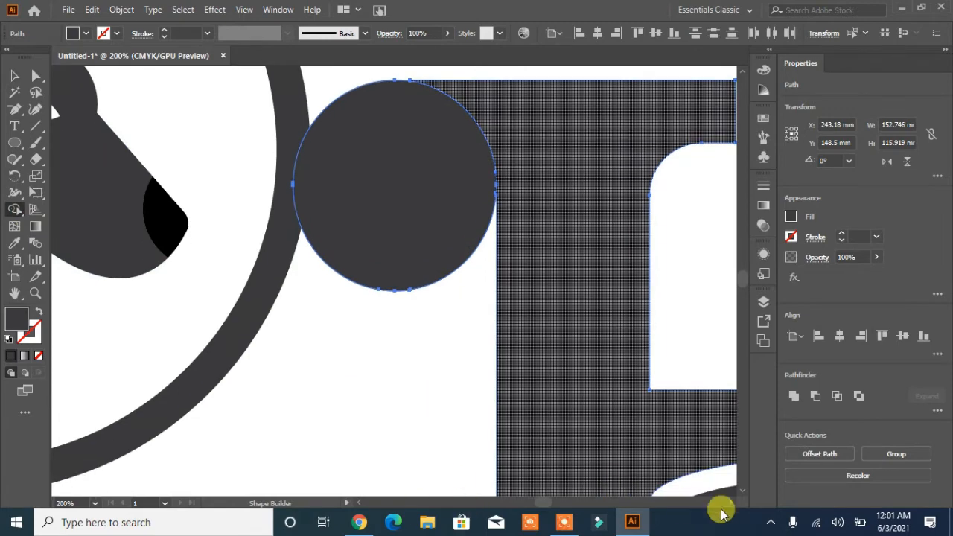
click(731, 502)
drag(216, 212, 335, 212)
key(ctrl+z)
key(v)
click(225, 320)
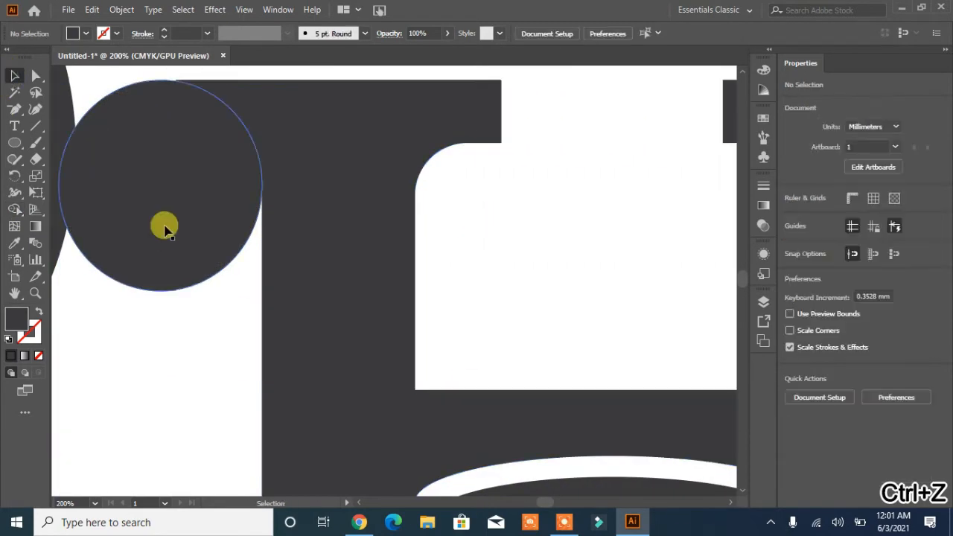
Move the circle to the left stem's inner upper serif and cut the serif to its curve with the Shape Builder.
drag(163, 224, 519, 218)
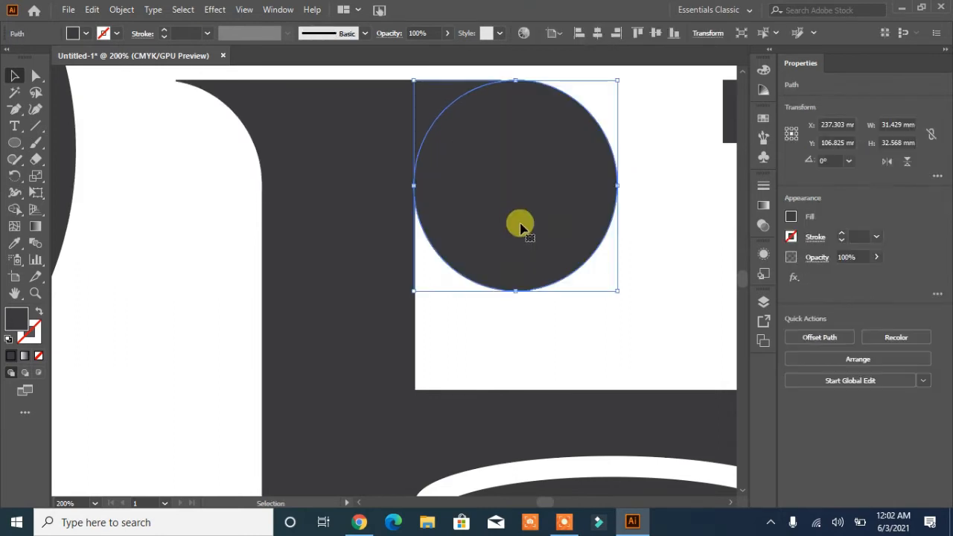
click(672, 143)
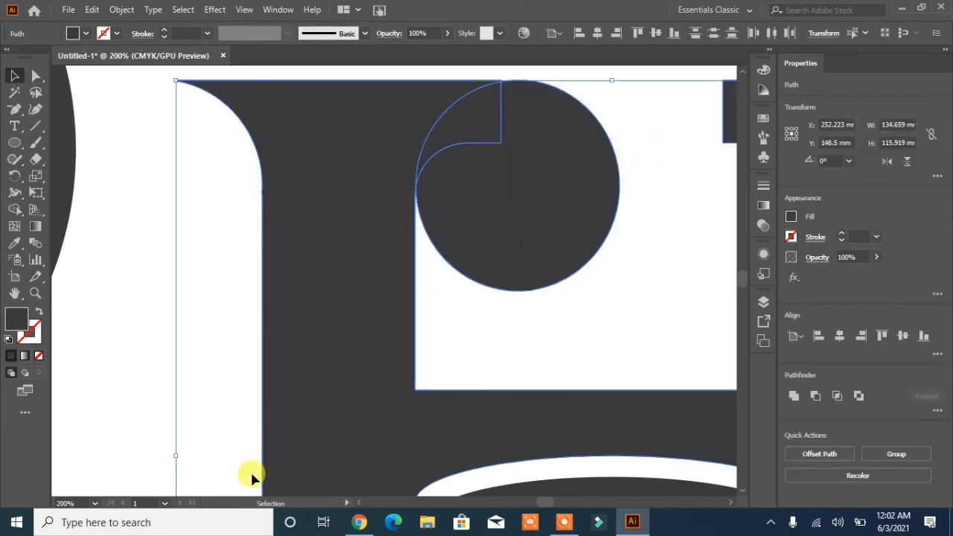
drag(610, 293, 336, 322)
Move the circle to the right stem's inner upper serif, against the stem's inner edge.
drag(240, 216, 428, 217)
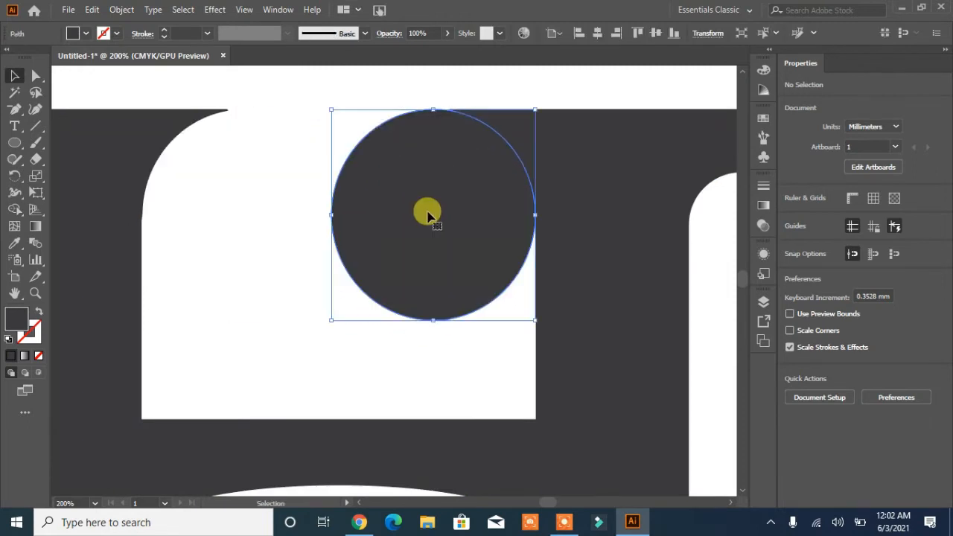
key(Right)
key(Down)
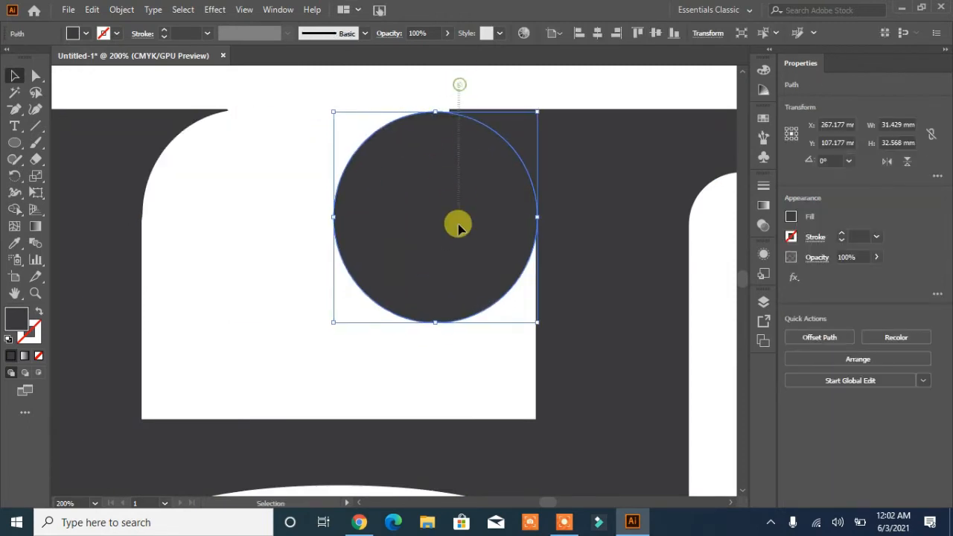
Try to cut the right stem's inner upper serif to the circle's curve with the Shape Builder.
key(ctrl+a)
click(14, 209)
click(14, 76)
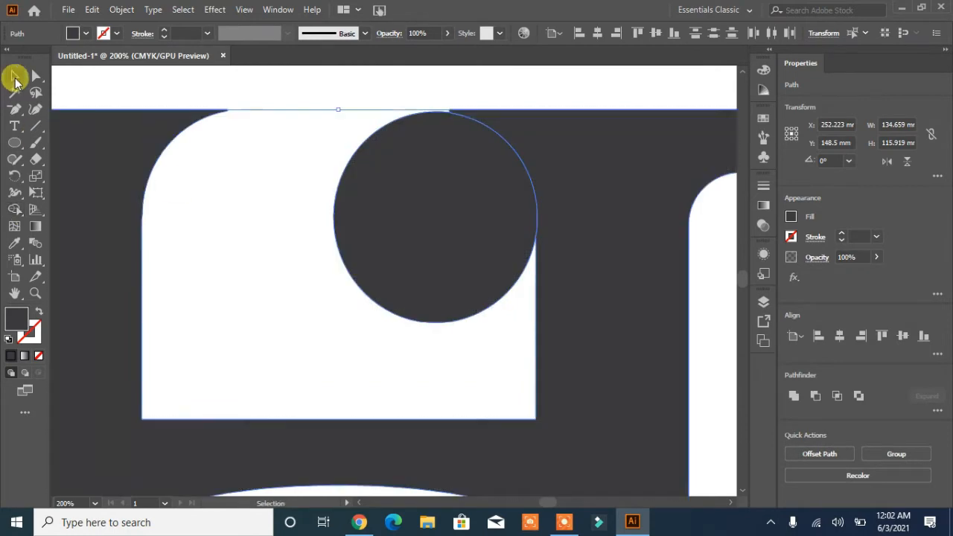
click(240, 223)
drag(380, 242, 319, 277)
key(ctrl+z)
key(ctrl+z)
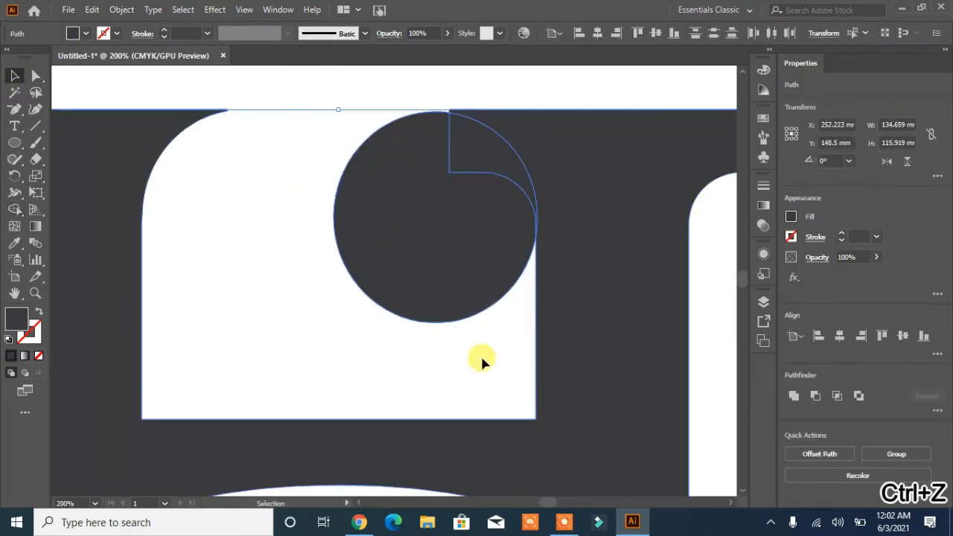
Nudge the circle level with the H's top edge and cut the right stem's inner upper serif to its curve.
click(436, 292)
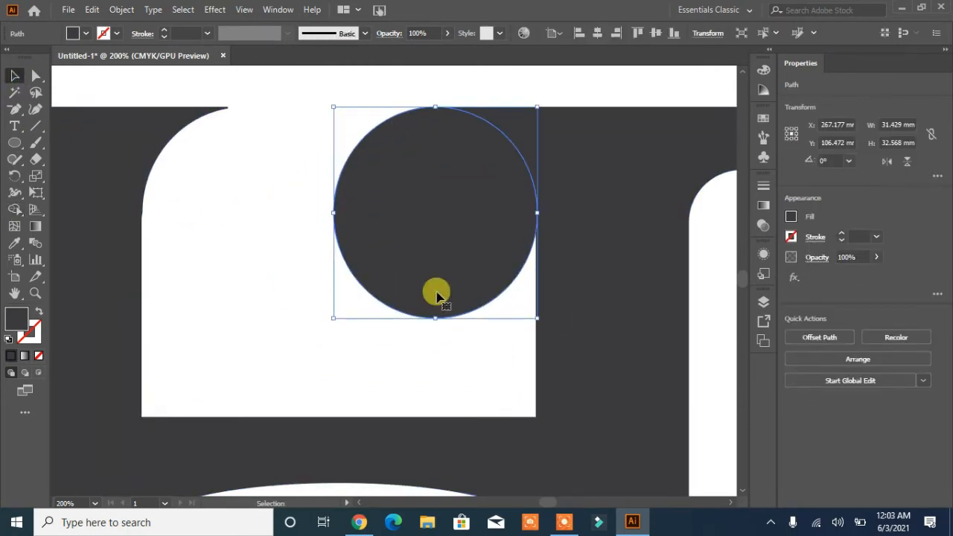
key(ctrl+a)
click(14, 209)
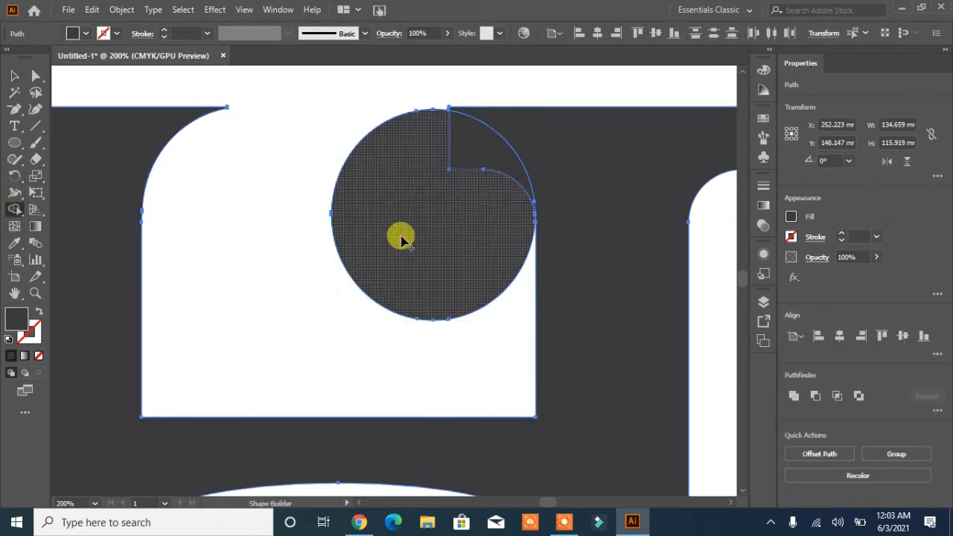
click(400, 239)
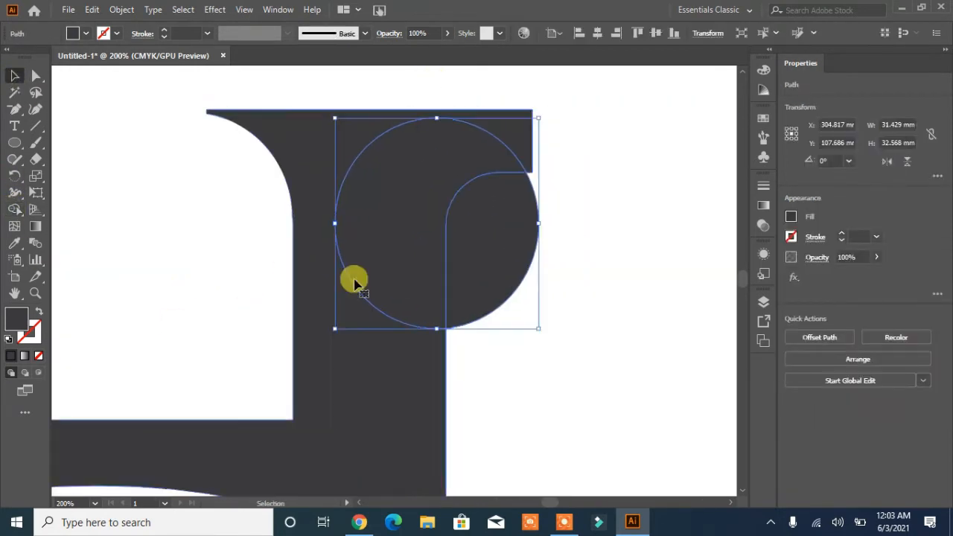
Move the circle to the right stem's outer upper serif and cut the serif to its curve with the Shape Builder.
drag(354, 282, 510, 239)
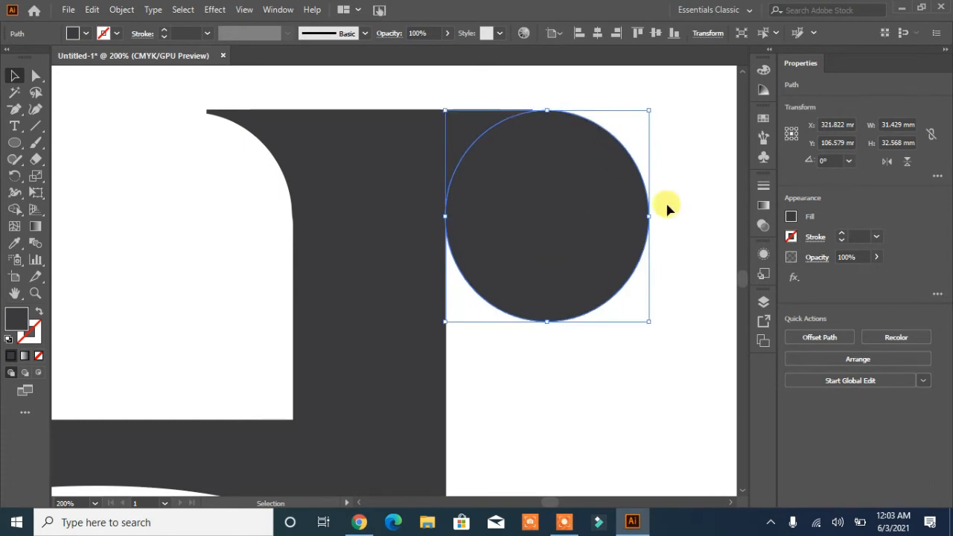
drag(698, 131, 351, 292)
click(14, 209)
click(14, 76)
Move the circle down to the right stem's outer lower serif, touching the stem and resting on the baseline.
drag(512, 164, 534, 449)
click(217, 230)
click(581, 245)
scroll(547, 316, down, 6)
scroll(532, 409, up, 5)
scroll(566, 357, down, 3)
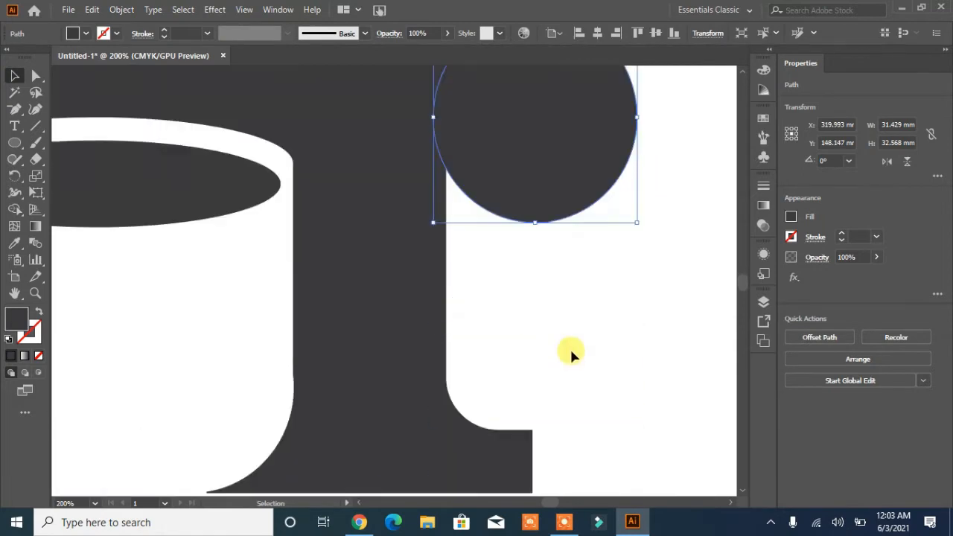
scroll(569, 347, down, 1)
drag(536, 93, 563, 276)
drag(555, 208, 544, 297)
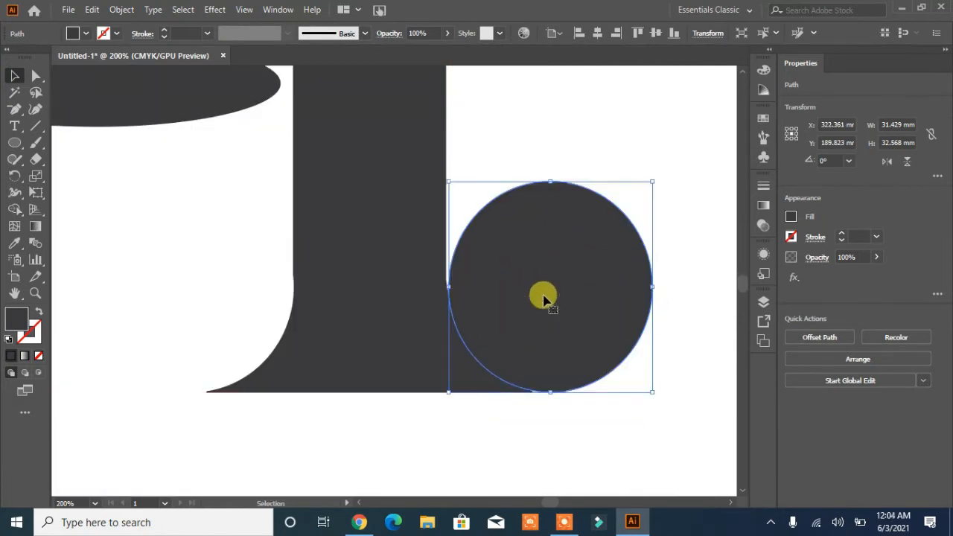
key(Left)
key(Up)
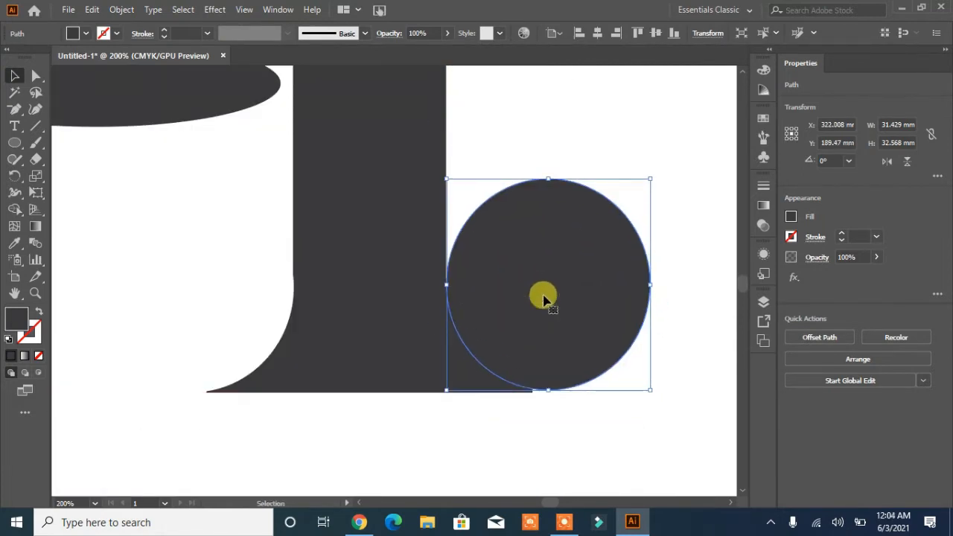
Cut the right stem's outer lower serif to the circle's curve with the Shape Builder and delete the circle.
shift+click(399, 327)
click(14, 210)
click(532, 304)
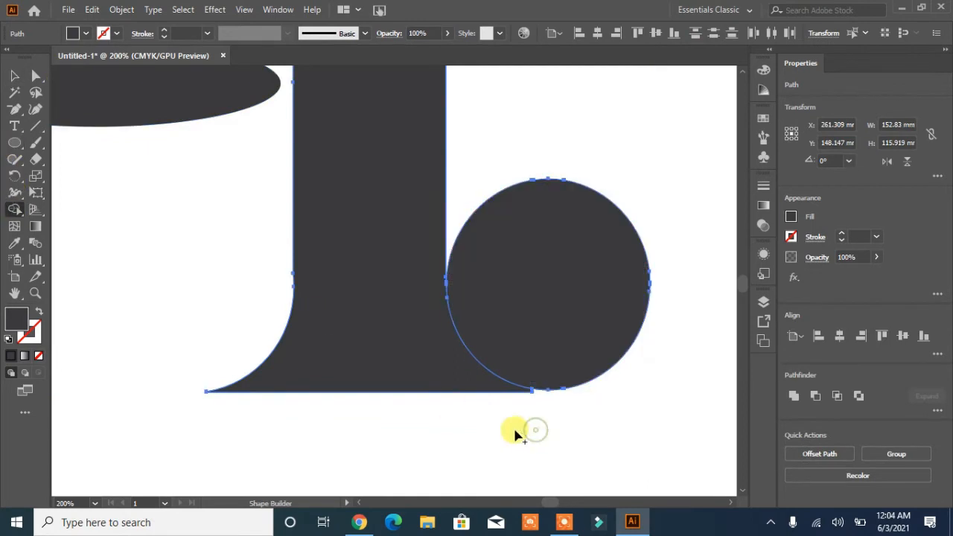
click(14, 75)
click(117, 286)
click(553, 335)
key(Delete)
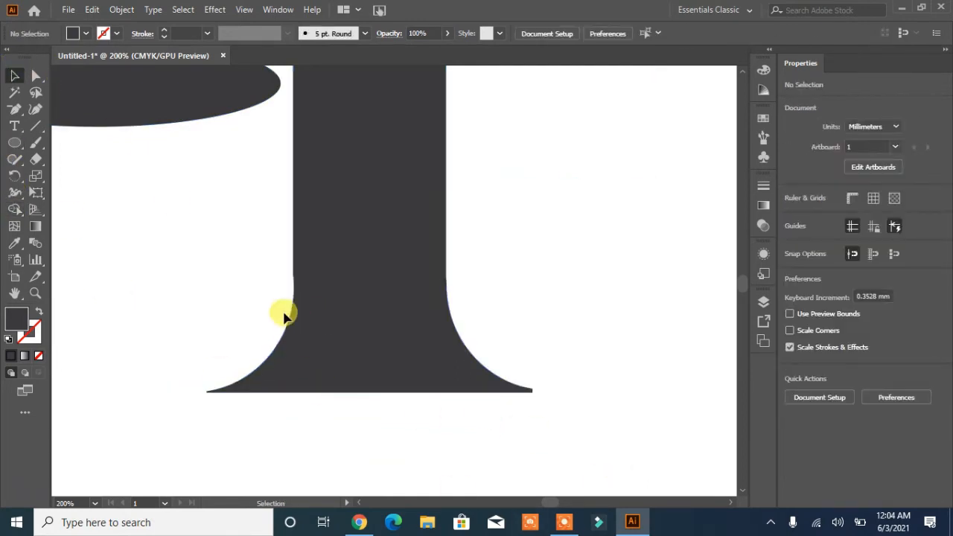
Delete the extra anchor points where the H's right stem meets its lower serif curves.
click(338, 289)
key(a)
key(minus)
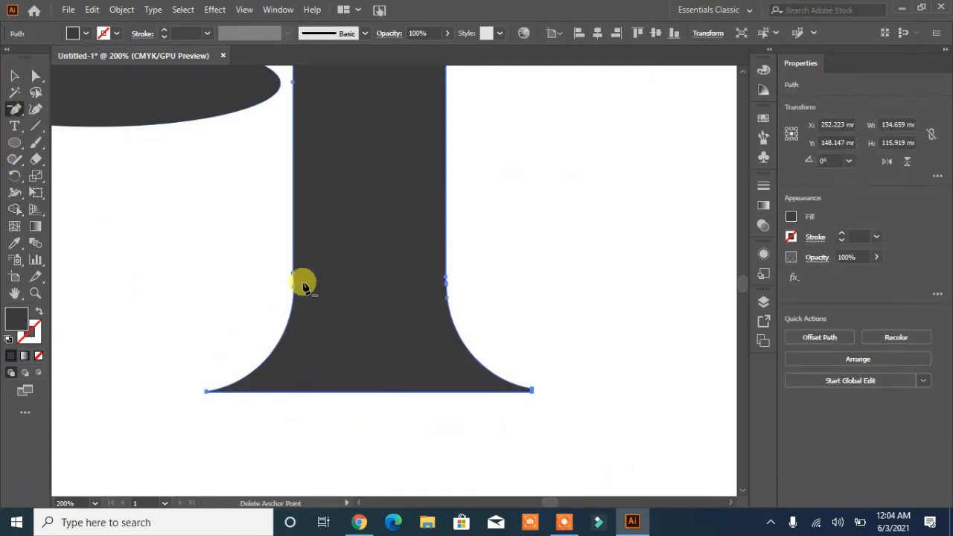
click(293, 274)
click(447, 280)
scroll(592, 342, up, 3)
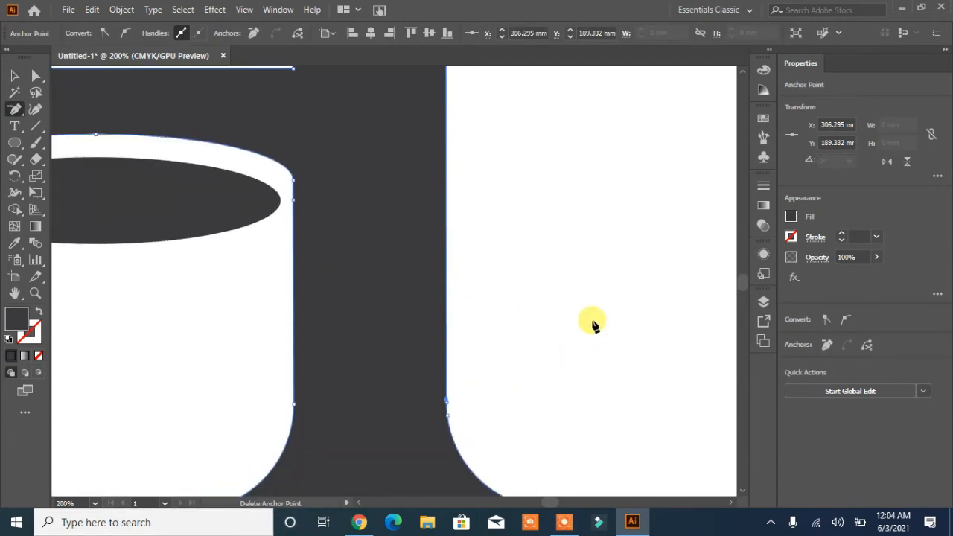
Delete the extra anchor points where the stems meet the upper serif curves of the H.
scroll(453, 391, up, 10)
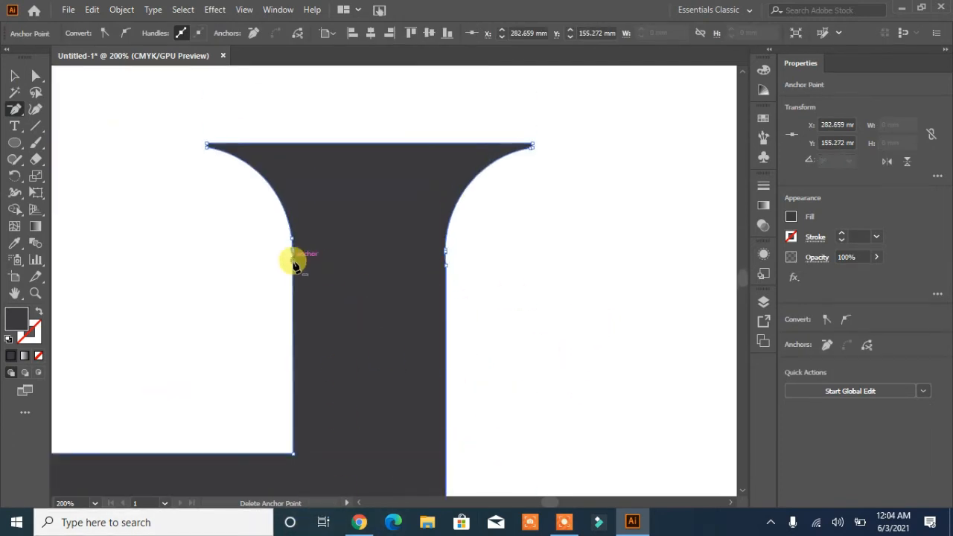
scroll(596, 421, down, 2)
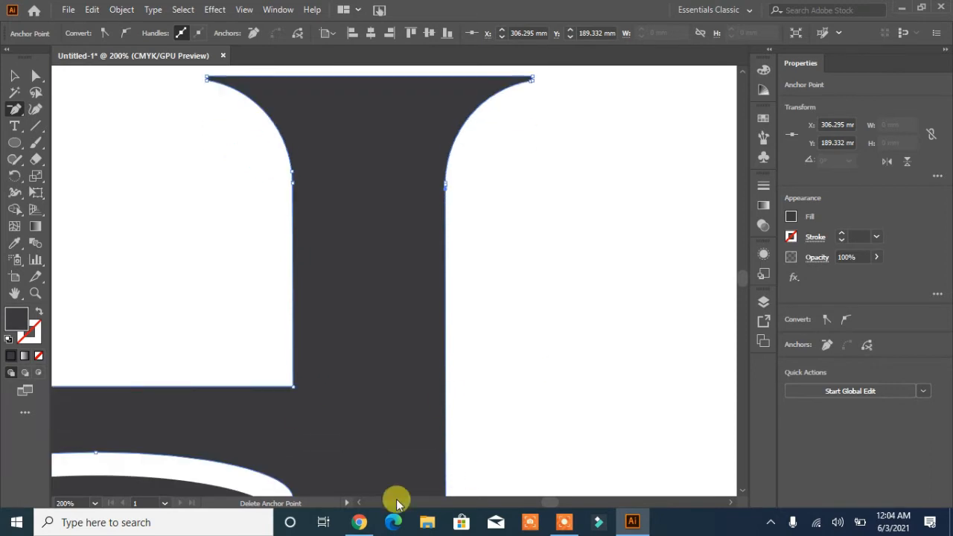
click(358, 503)
click(233, 194)
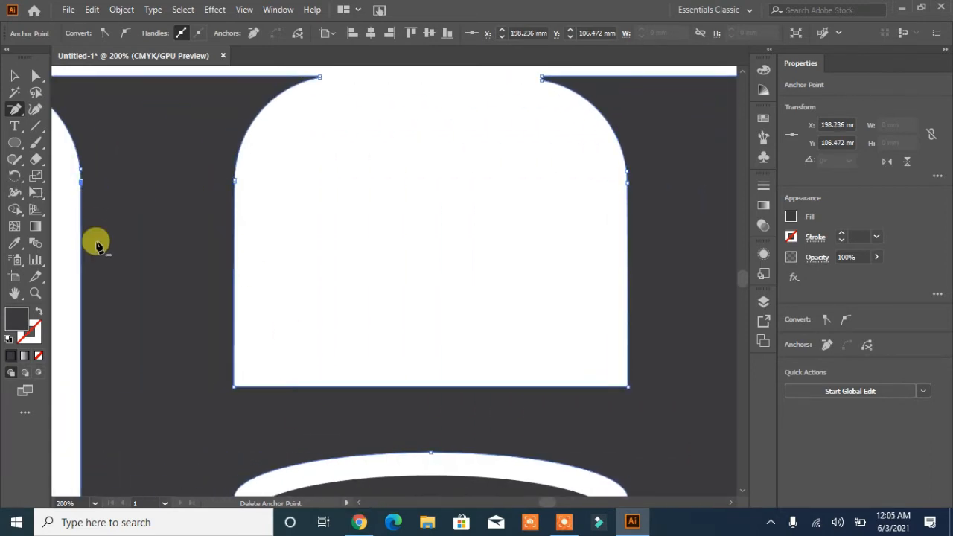
click(88, 184)
scroll(387, 272, down, 1)
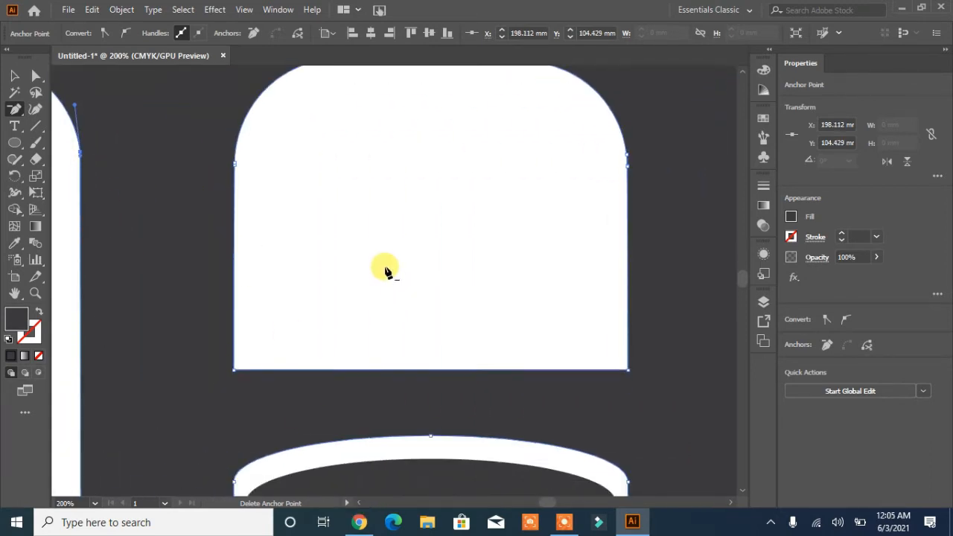
Delete the extra anchor points where the left stem meets its lower serif curves, and deselect the H.
scroll(386, 269, down, 5)
scroll(268, 316, down, 2)
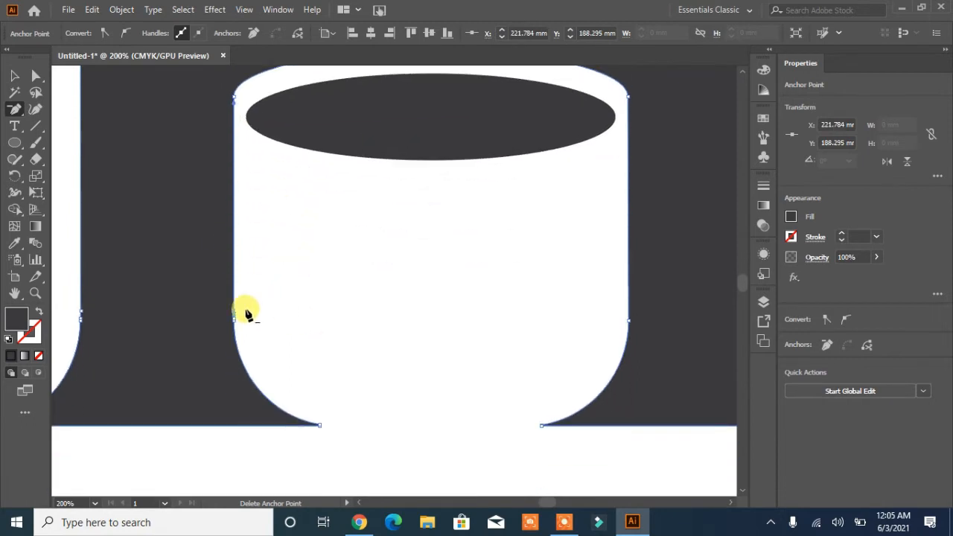
click(235, 316)
click(81, 313)
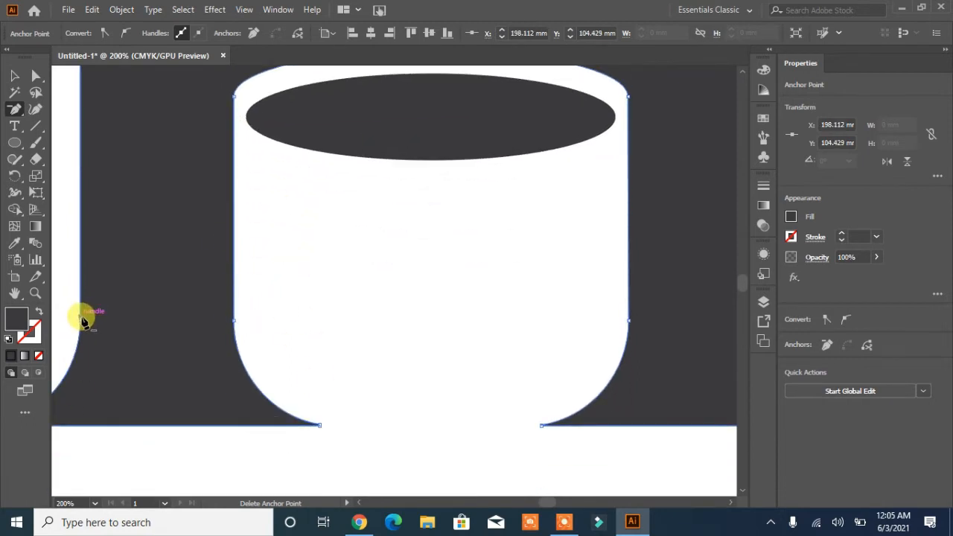
scroll(419, 304, down, 3)
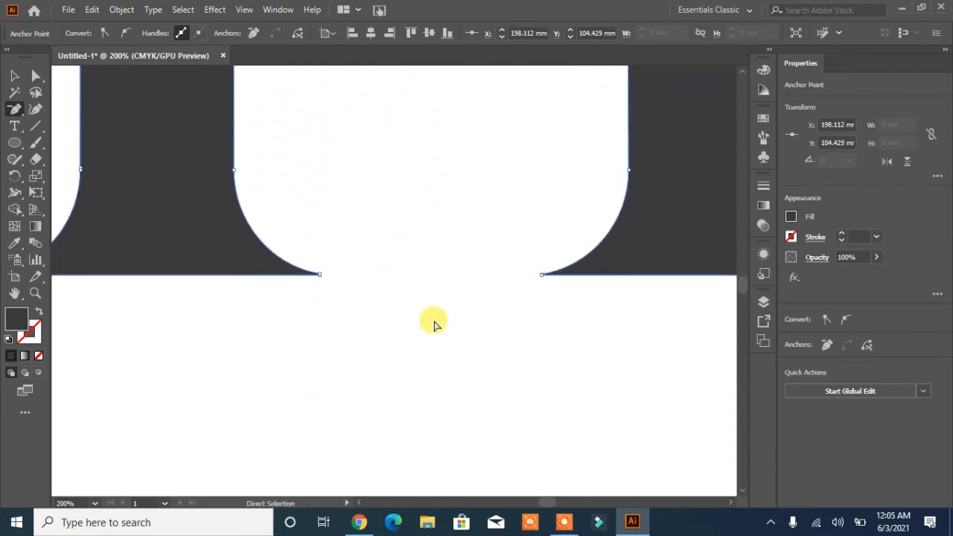
key(ctrl+0)
click(132, 304)
Draw an ellipse about 33 by 21 mm, rotated about 26°, and place it over the right stem's lower inner edge.
click(15, 143)
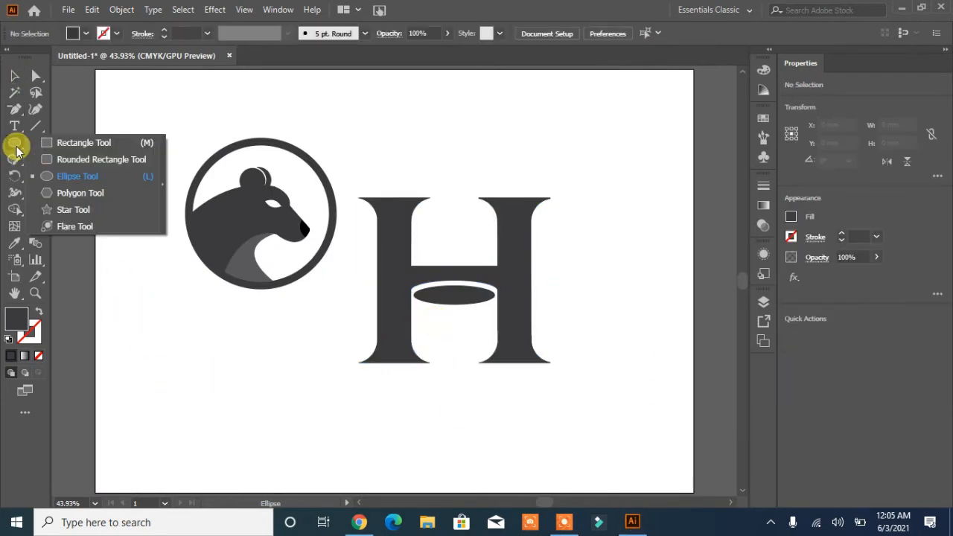
drag(184, 380, 232, 408)
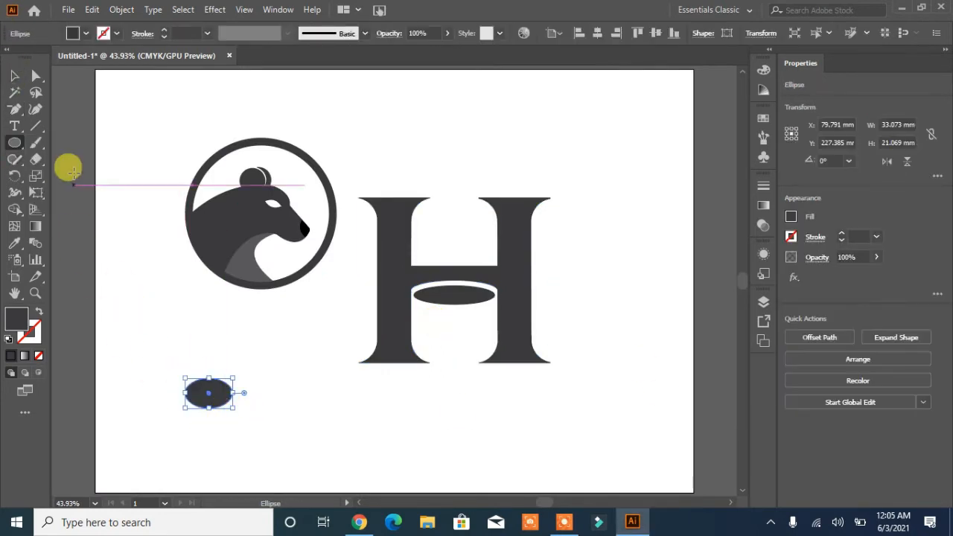
key(v)
drag(238, 375, 222, 355)
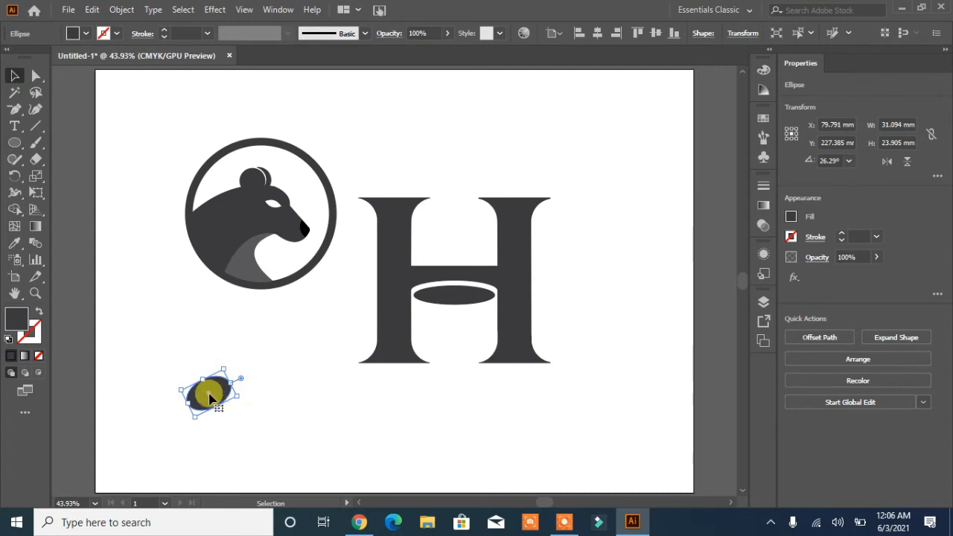
drag(210, 398, 503, 321)
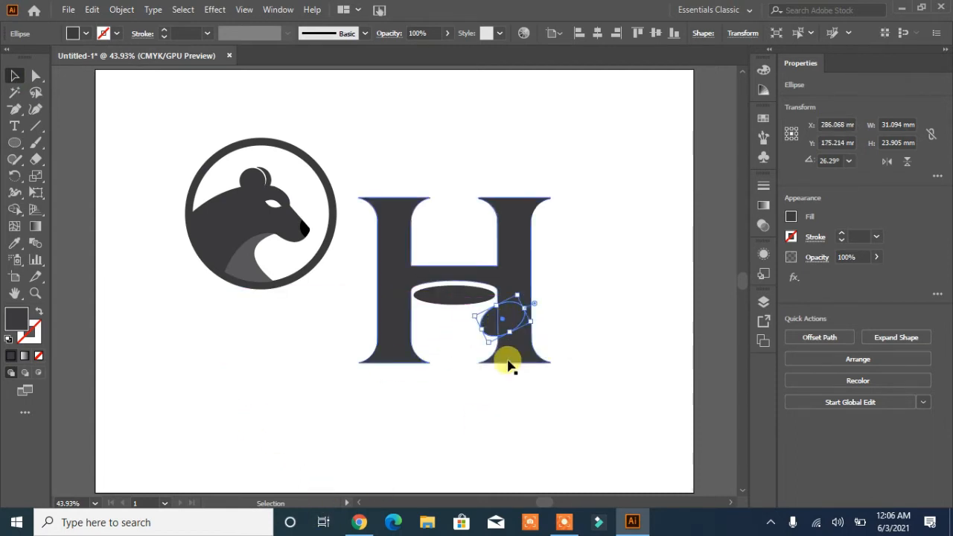
Try to reshape the tilted ellipse by adjusting its lower anchor point with the Direct Selection tool.
click(36, 76)
click(509, 332)
click(525, 336)
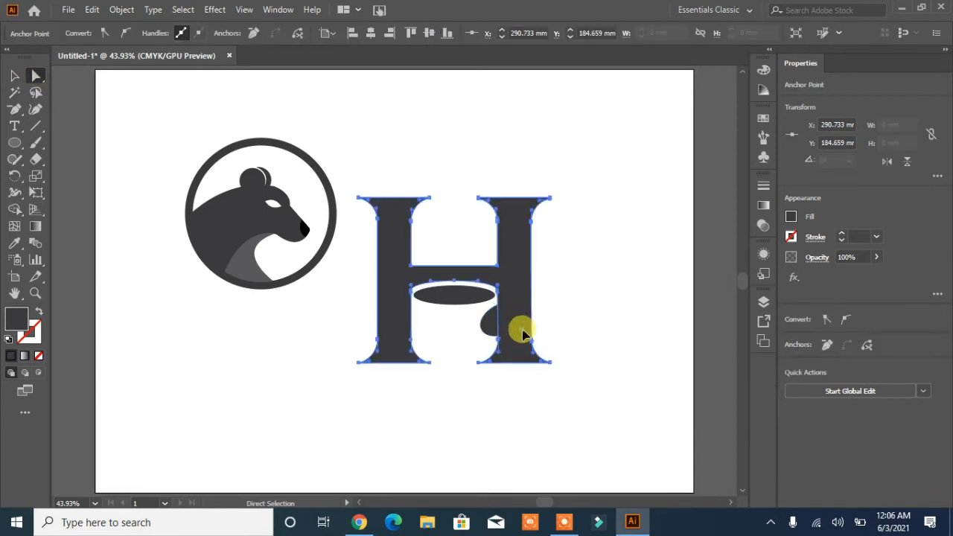
click(14, 76)
click(582, 353)
click(512, 328)
click(36, 76)
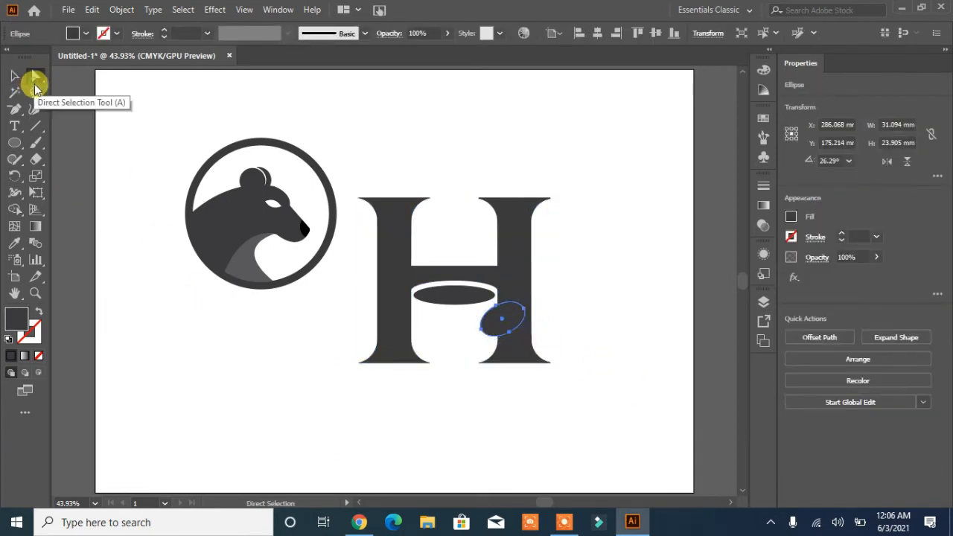
click(510, 332)
mouse_move(522, 327)
mouse_down()
mouse_move(530, 337)
mouse_move(522, 343)
mouse_up()
key(v)
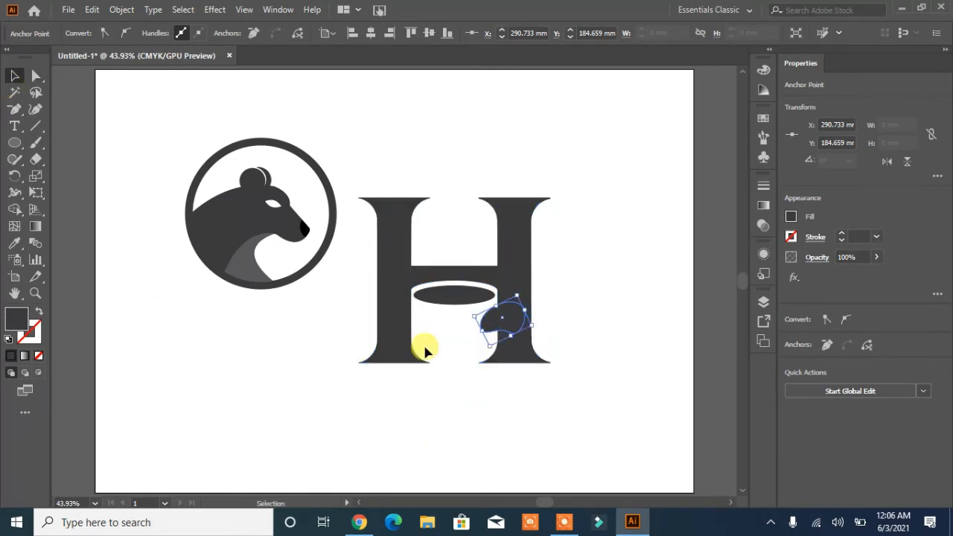
click(442, 344)
Draw a closed, tilted oval about 29 by 24 mm over the right stem's lower inner edge with the Pen tool.
drag(14, 108, 75, 108)
drag(494, 312, 535, 303)
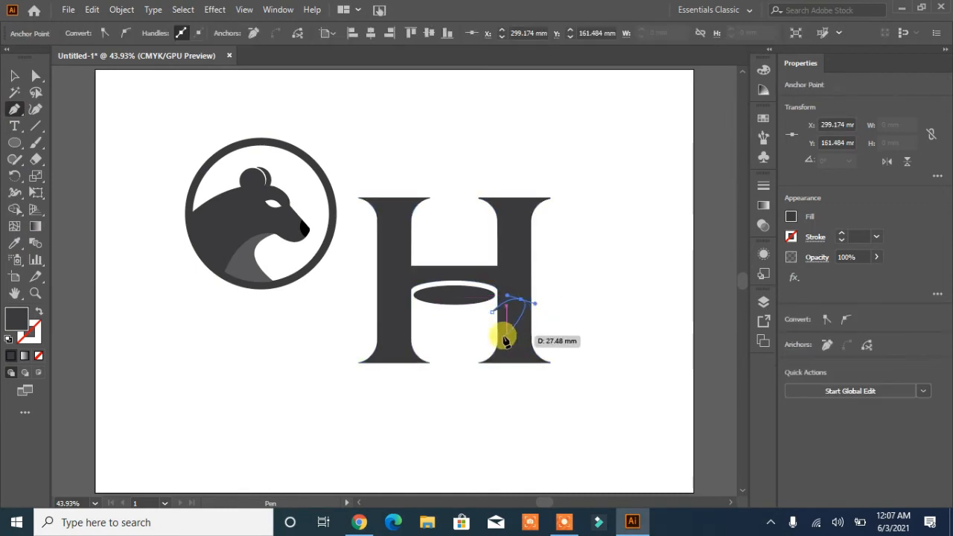
drag(498, 332, 473, 330)
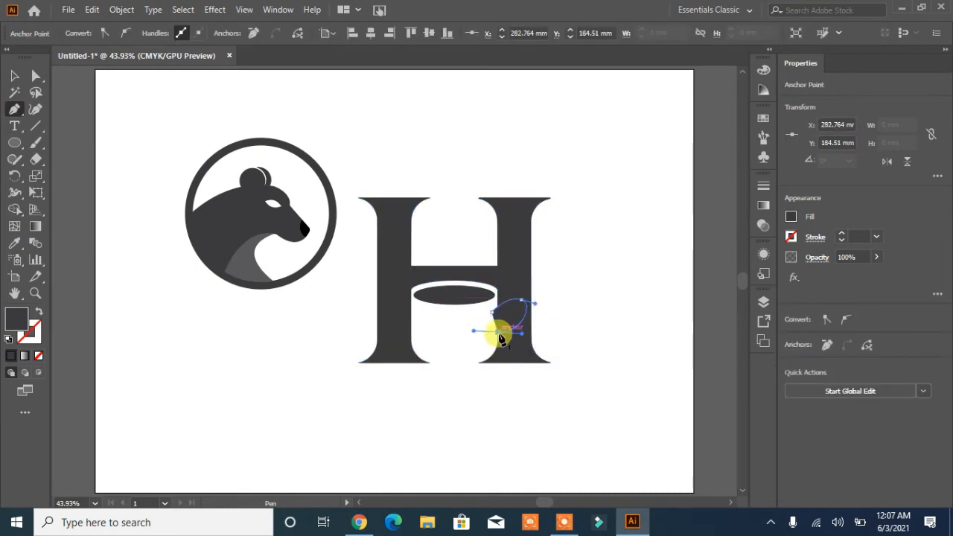
click(492, 312)
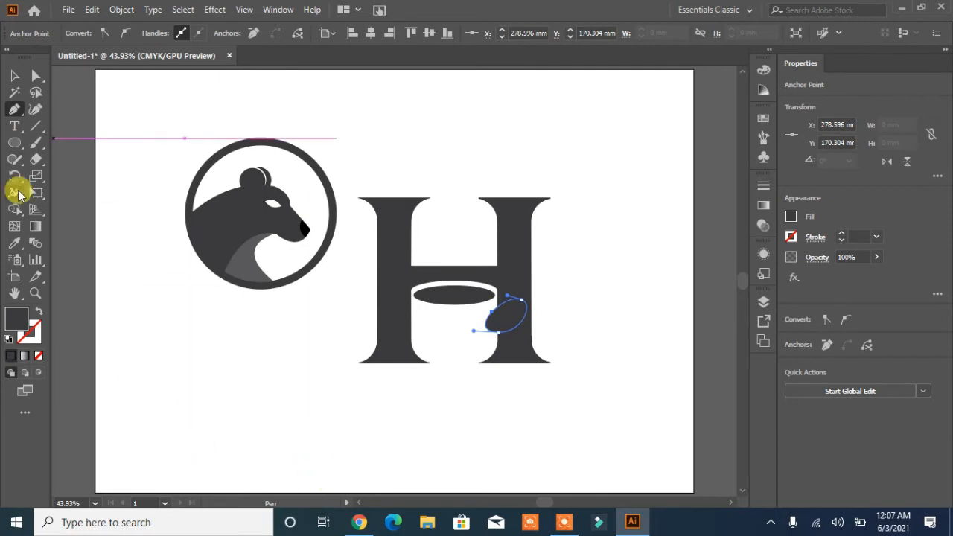
Try to split the tilted oval from the H with the Shape Builder.
click(15, 76)
mouse_move(567, 288)
mouse_down()
mouse_move(478, 349)
mouse_move(510, 342)
mouse_move(491, 327)
mouse_up()
click(17, 209)
click(15, 76)
click(223, 381)
click(509, 319)
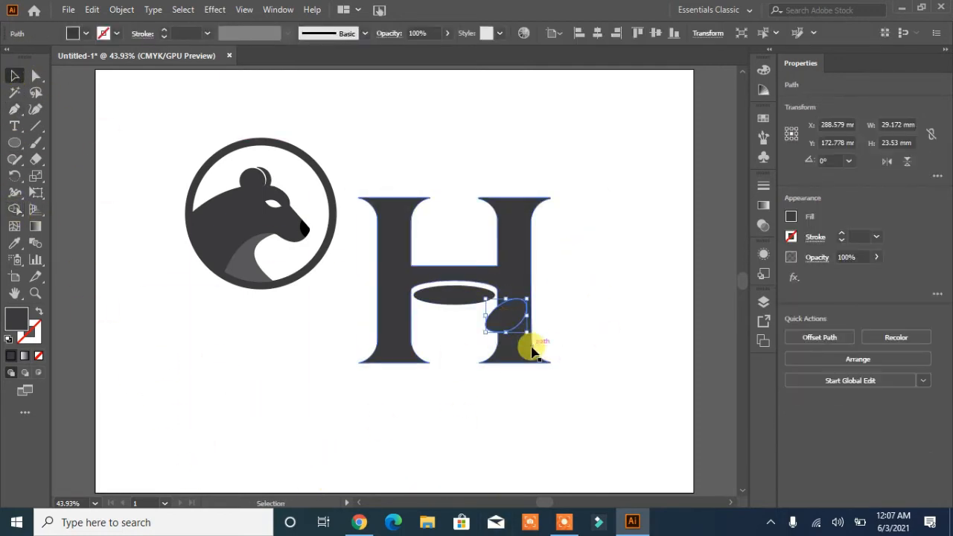
key(ctrl+z)
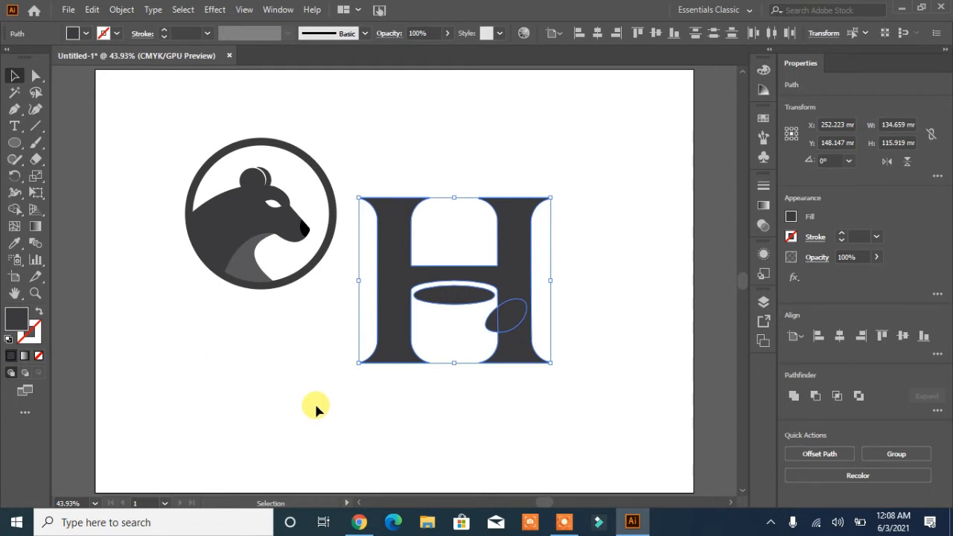
Divide the tilted oval along the right stem's inner edge with the Shape Builder and delete the part protruding from the stem.
click(15, 209)
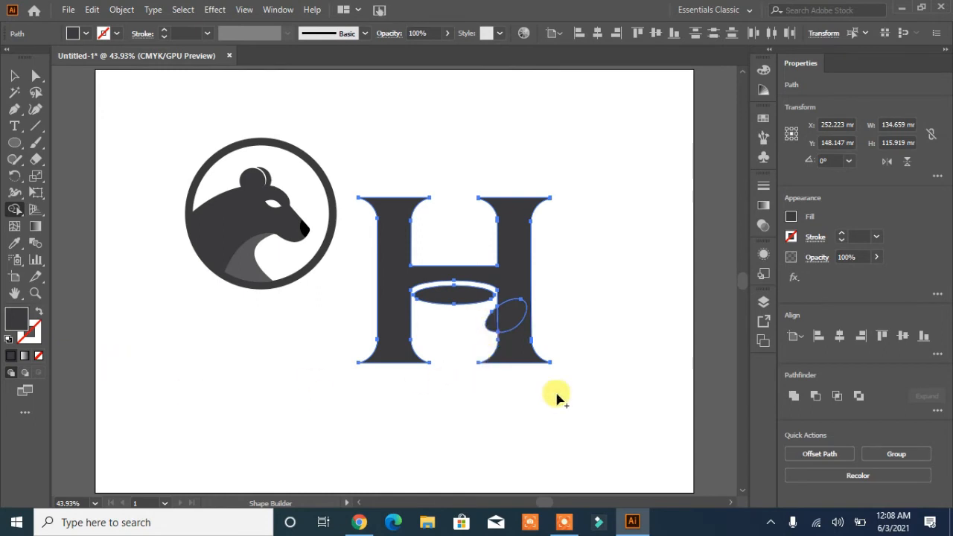
click(36, 76)
click(176, 351)
click(491, 332)
click(442, 481)
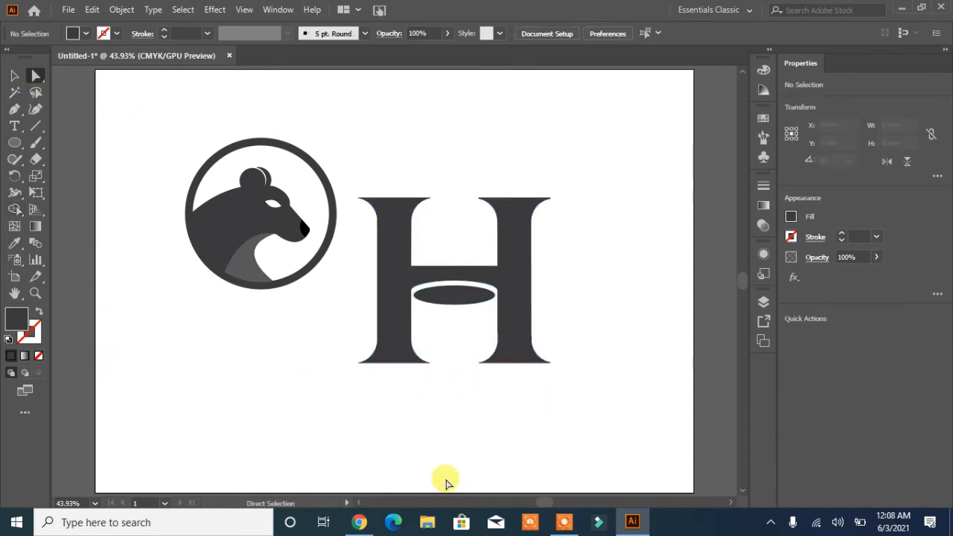
Apply a 2 mm Offset Path with miter joins to the remaining oval piece in the right stem.
click(504, 313)
click(123, 158)
click(521, 315)
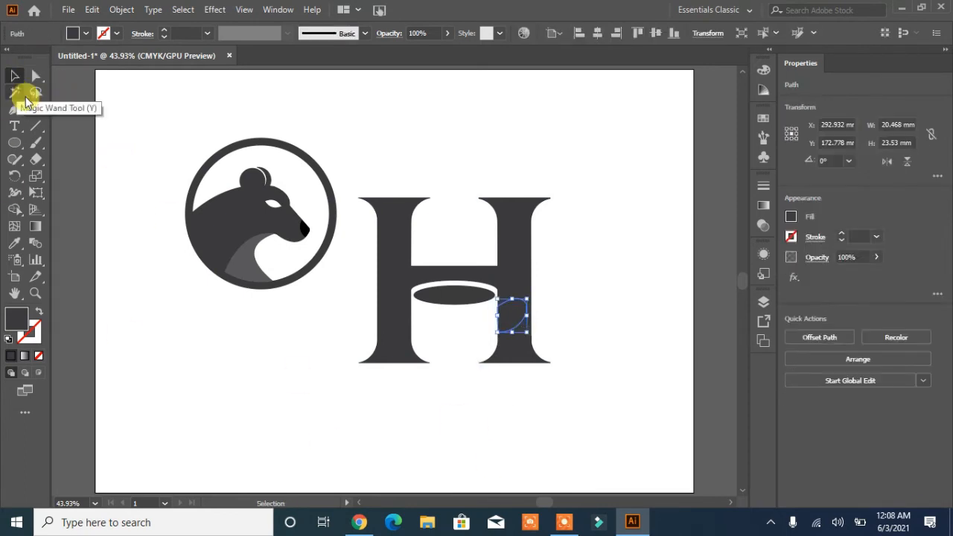
click(15, 76)
click(825, 339)
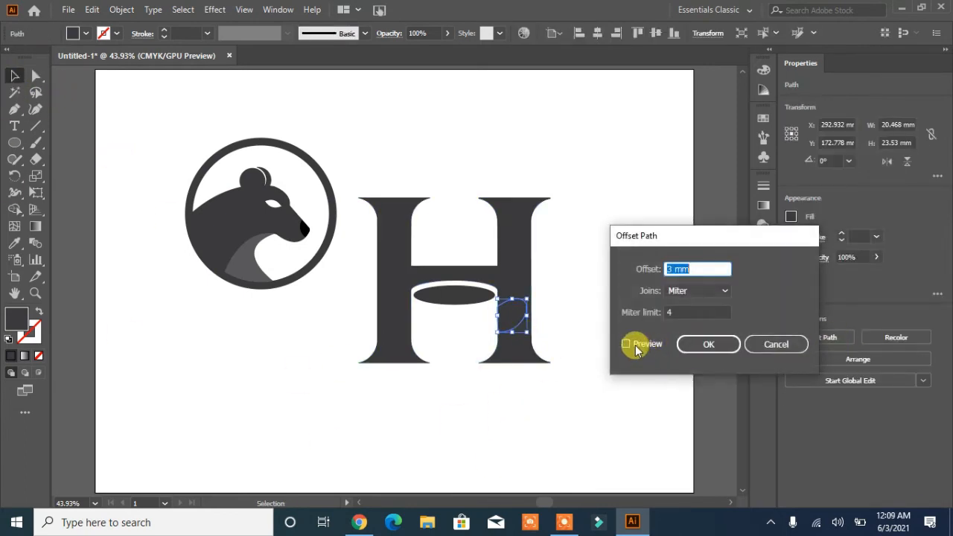
click(626, 344)
scroll(688, 267, down, 1)
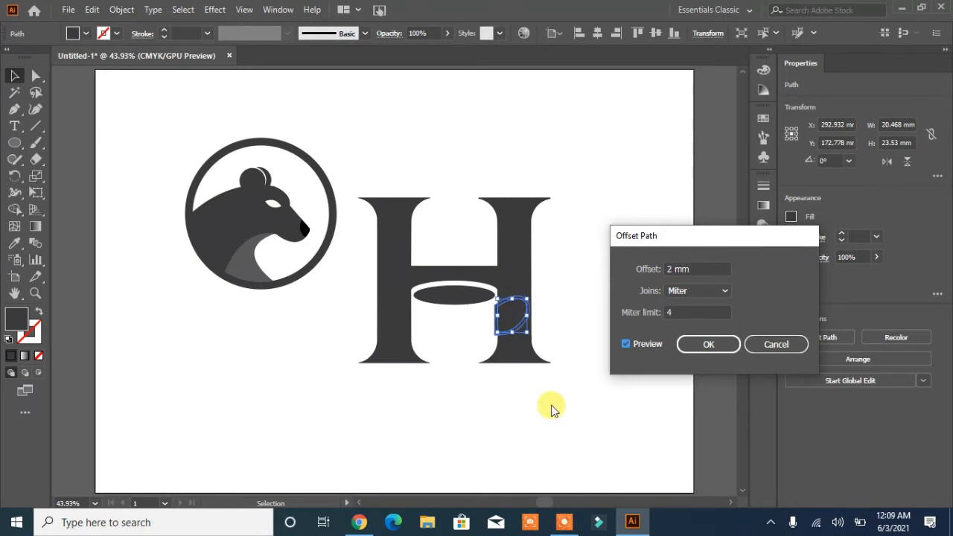
key(Return)
Scale the original oval piece down slightly inside its offset outline.
click(581, 447)
click(525, 331)
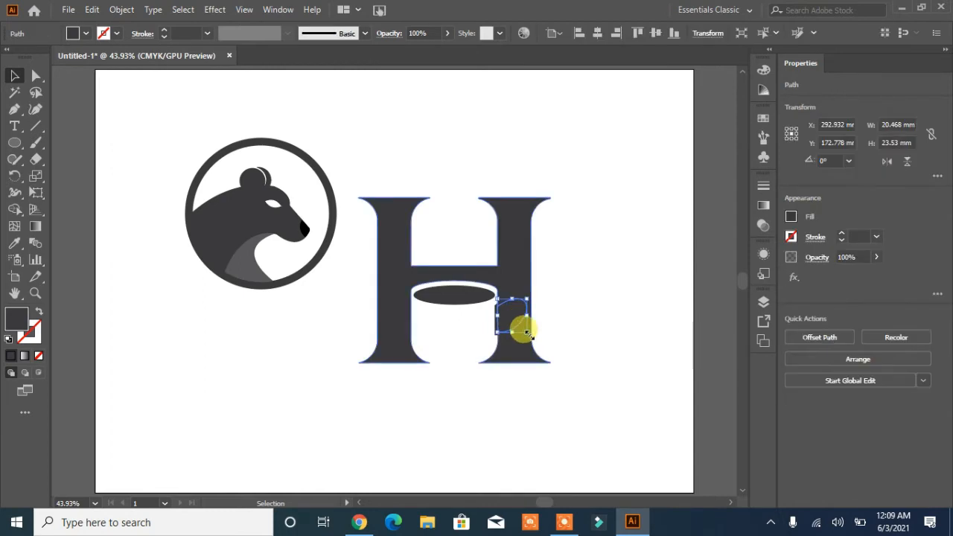
drag(525, 331, 525, 333)
drag(612, 302, 482, 470)
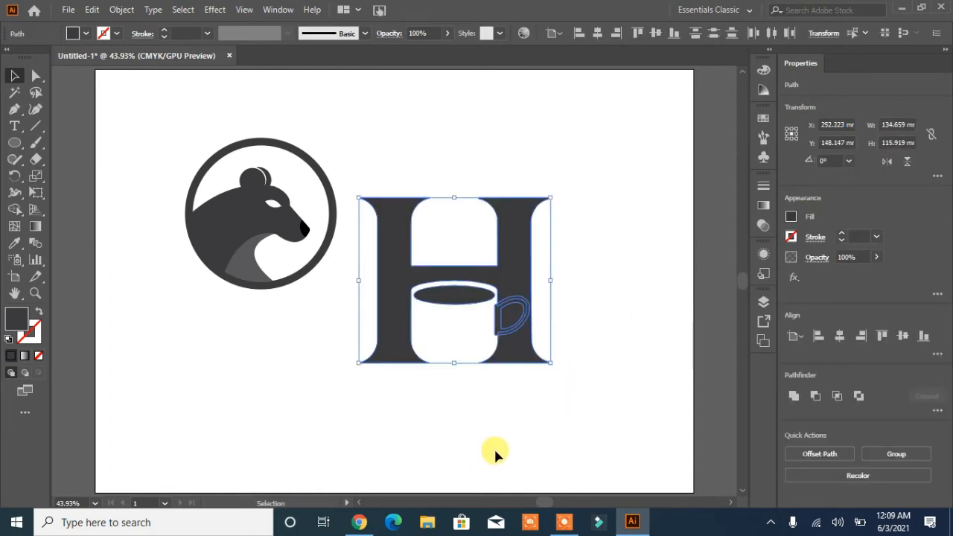
click(494, 453)
Cut the offset outline out of the H with the Shape Builder to form a white cup handle on the right stem.
click(506, 325)
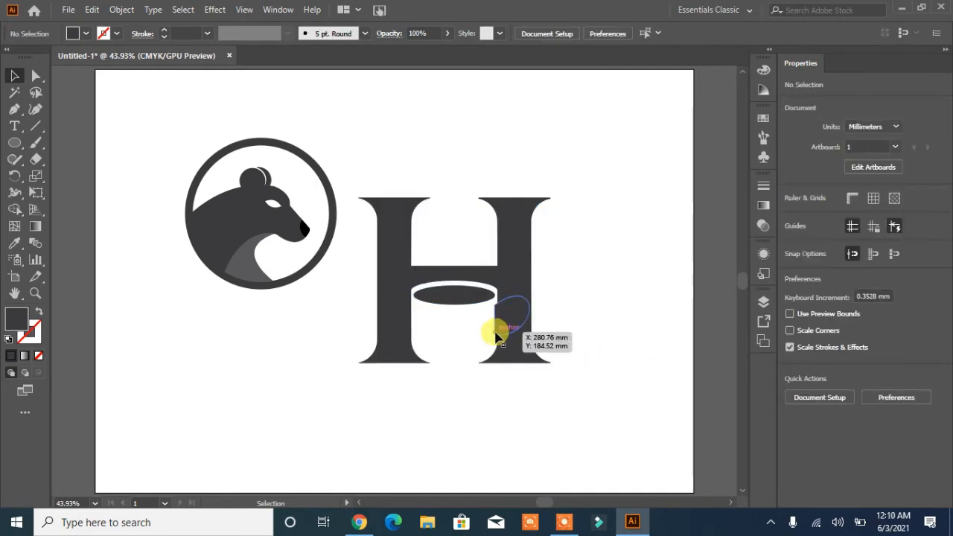
shift+click(508, 236)
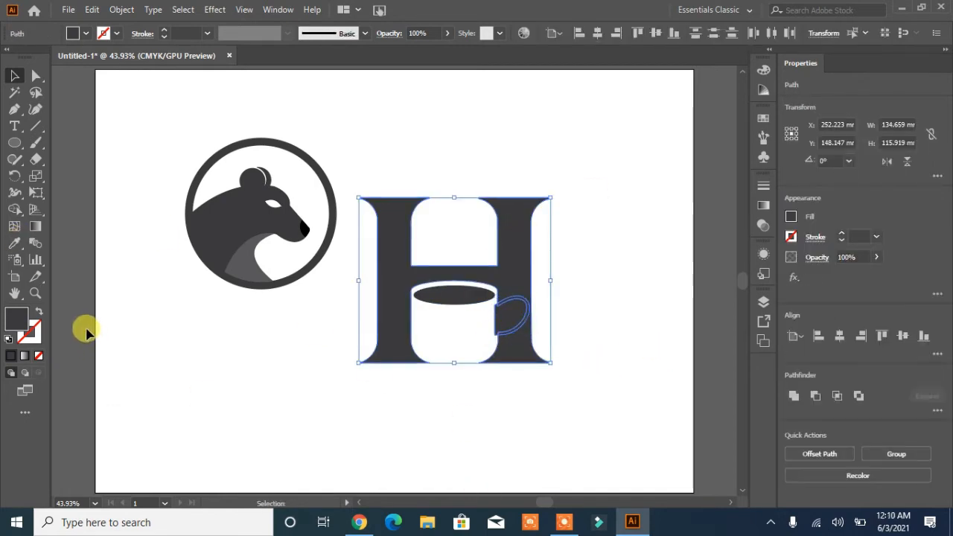
click(15, 211)
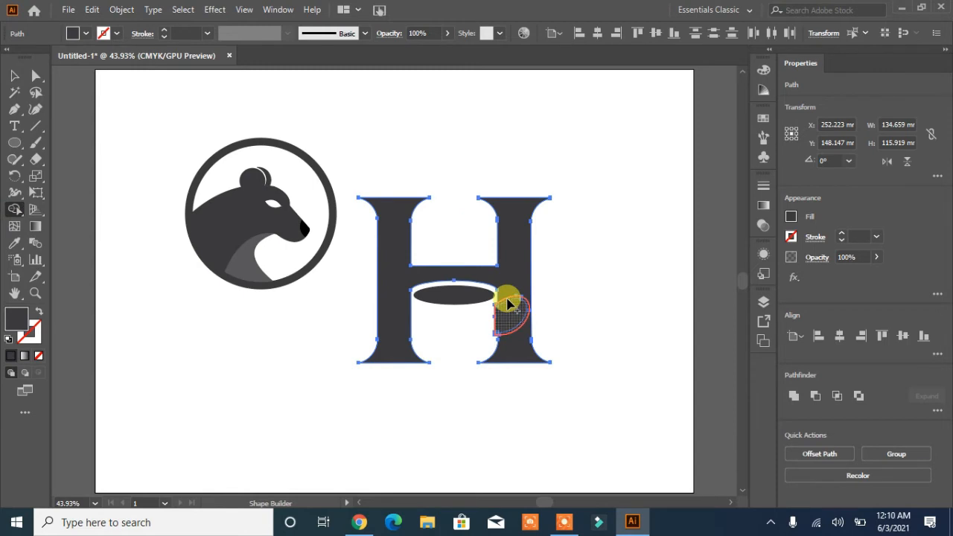
click(509, 303)
click(16, 80)
click(234, 397)
Scale the dark shape inside the cup handle down to about 13 by 15 mm.
click(510, 323)
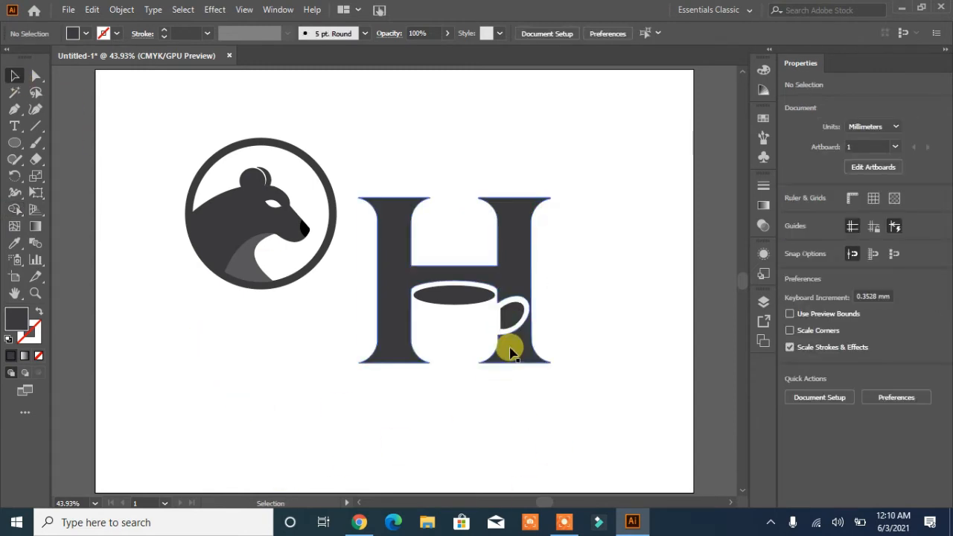
click(524, 335)
drag(523, 335, 532, 308)
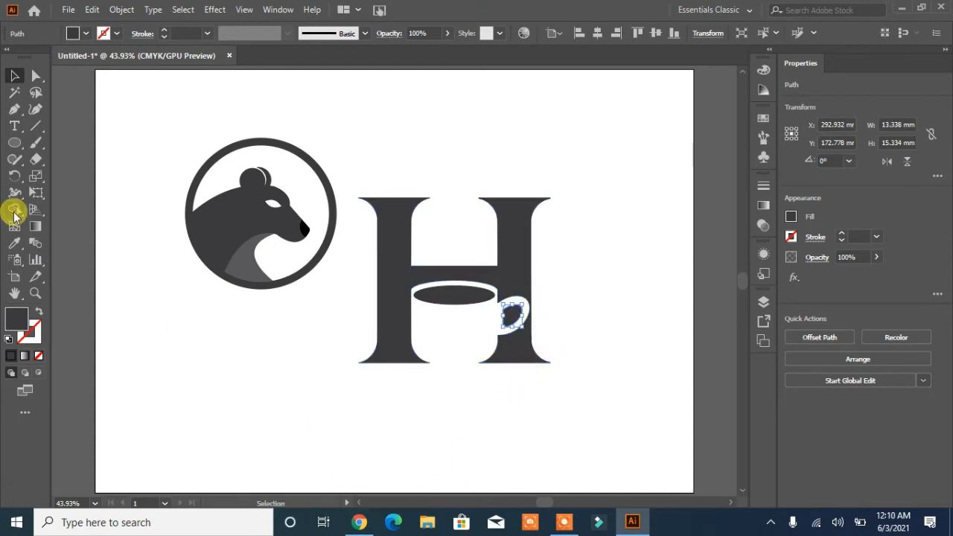
Try to reshape the dark inner piece of the cup handle by moving its left anchor points with the Direct Selection tool.
click(36, 75)
click(240, 425)
click(504, 326)
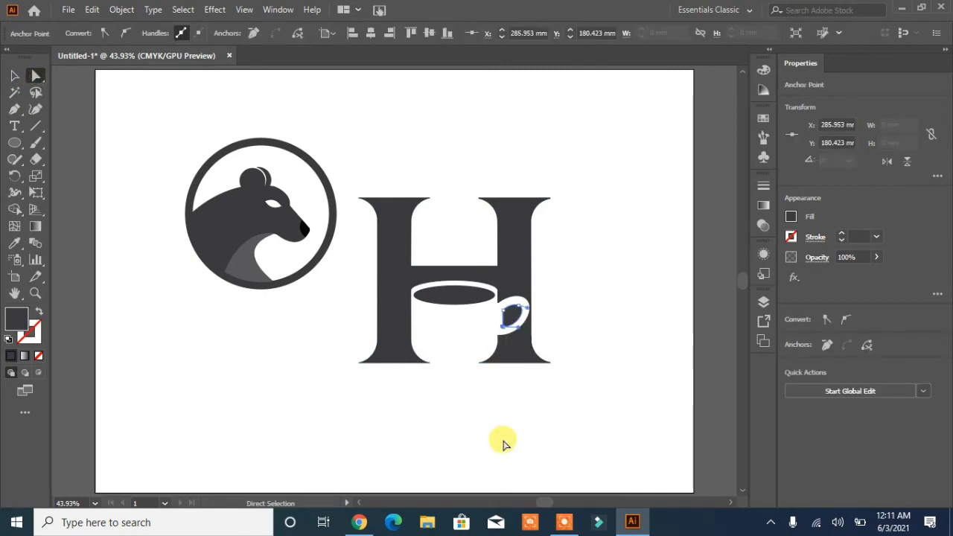
key(Down)
key(Down)
key(Down)
key(Down)
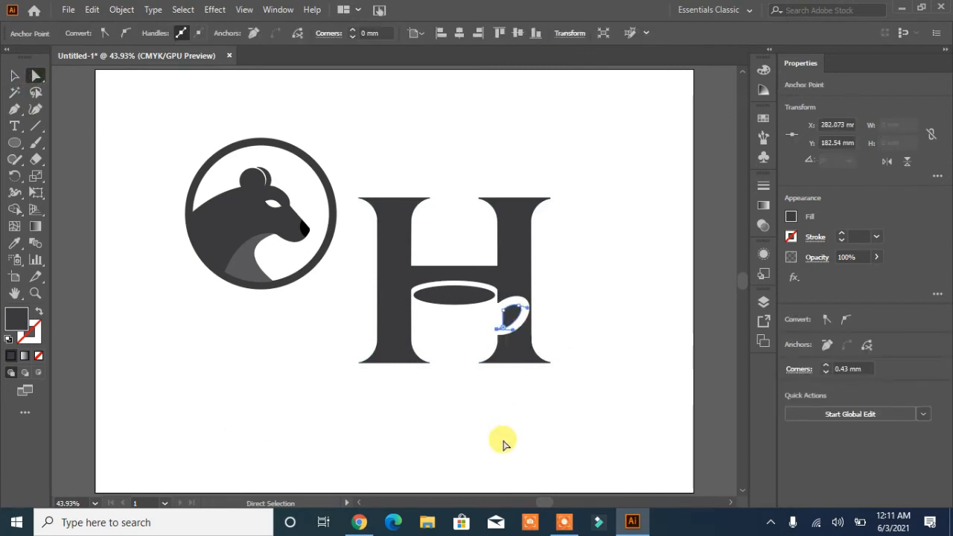
click(503, 311)
drag(509, 313, 514, 317)
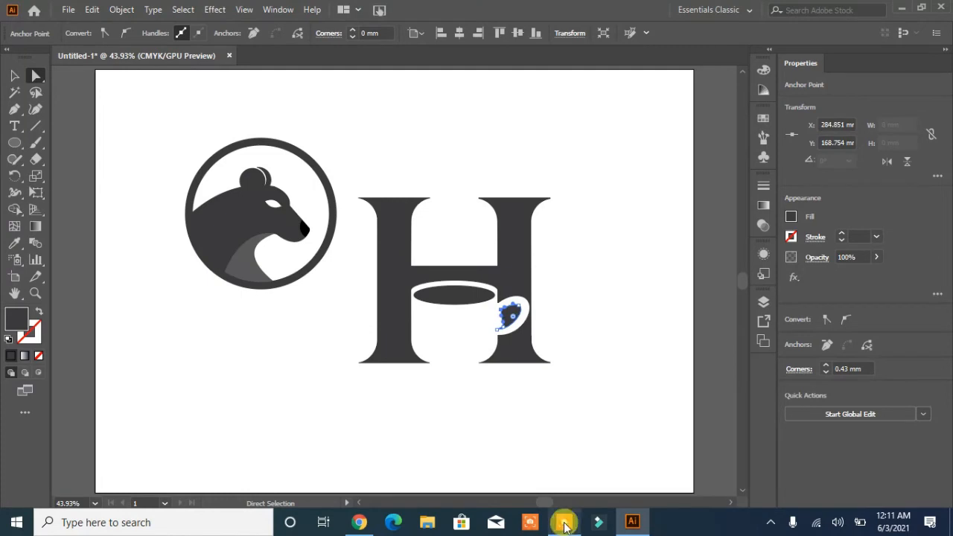
Undo the anchor point changes on the cup handle's inner piece.
key(ctrl+z)
key(ctrl+z)
key(ctrl+z)
key(ctrl+z)
key(ctrl+z)
key(ctrl+z)
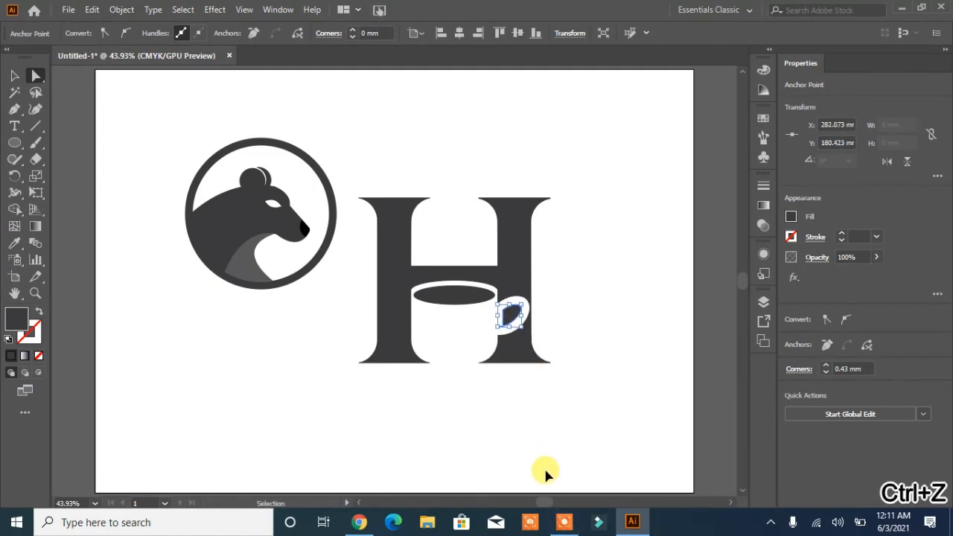
click(556, 437)
key(ctrl+z)
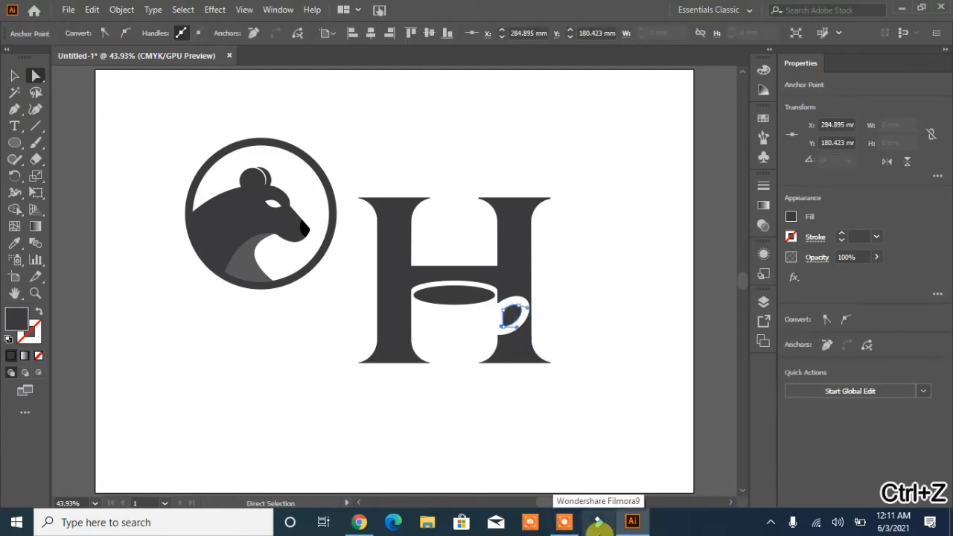
key(ctrl+z)
Resize the cup handle's inner piece to about 17 by 20 mm, fit it against the cup side, and deselect it.
click(14, 75)
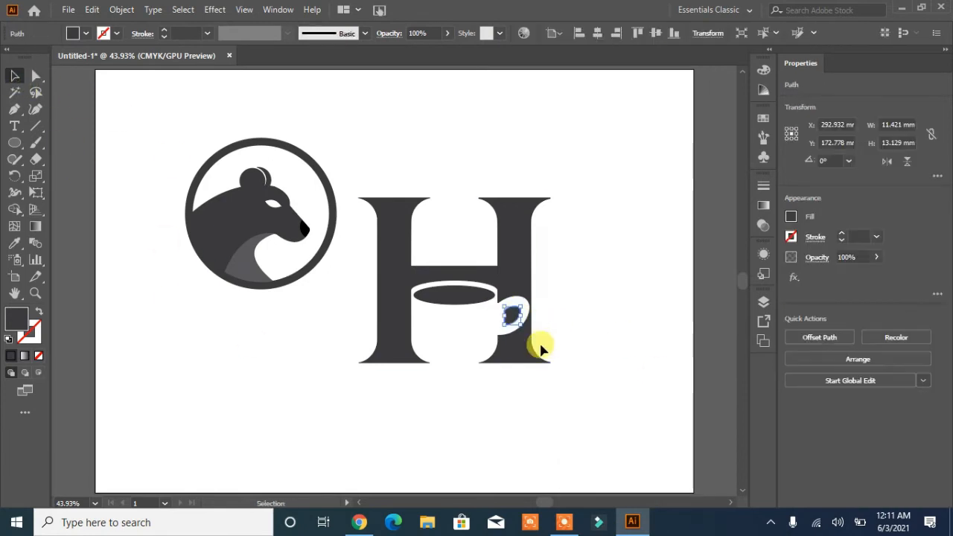
drag(523, 327, 528, 330)
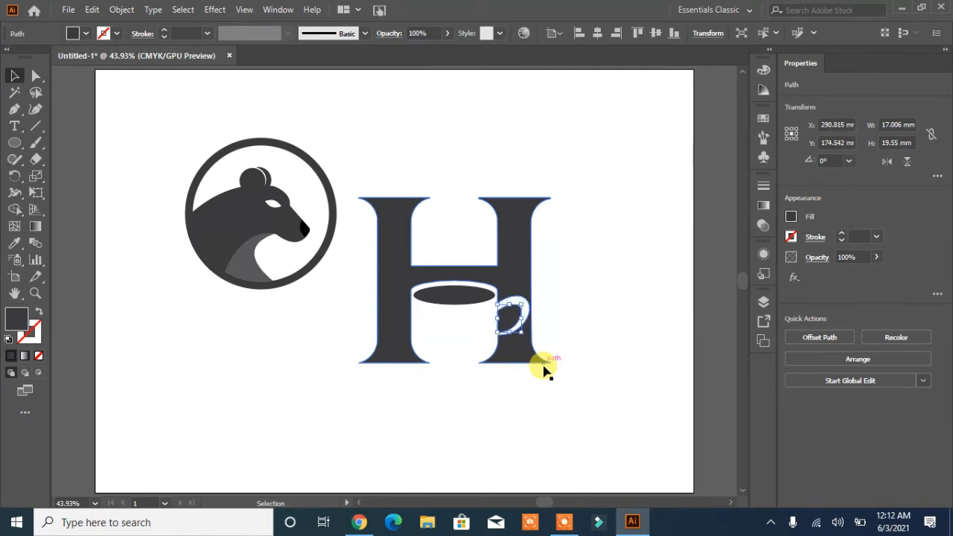
click(583, 420)
mouse_move(560, 526)
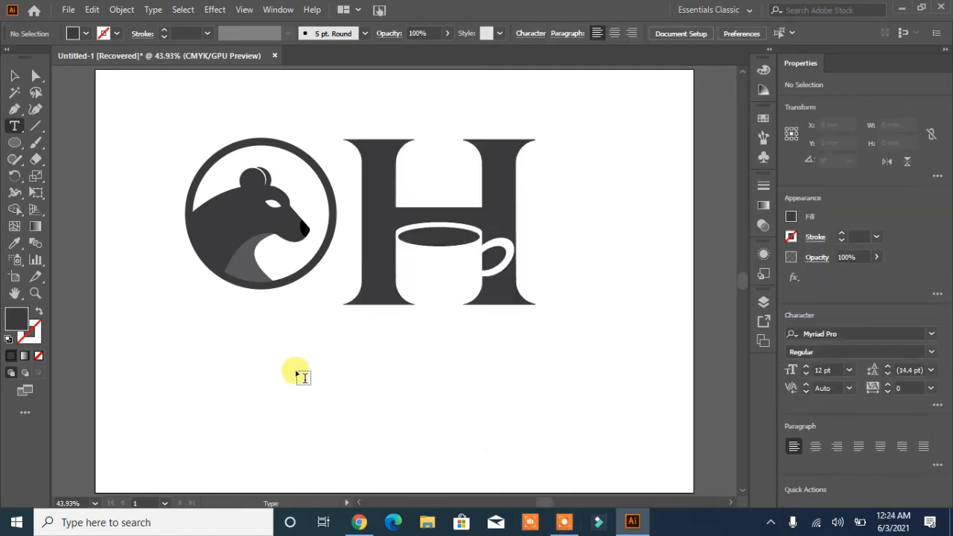
Add the text letter "a" below the bear logo and enlarge it to about 140 pt.
click(296, 365)
key(Escape)
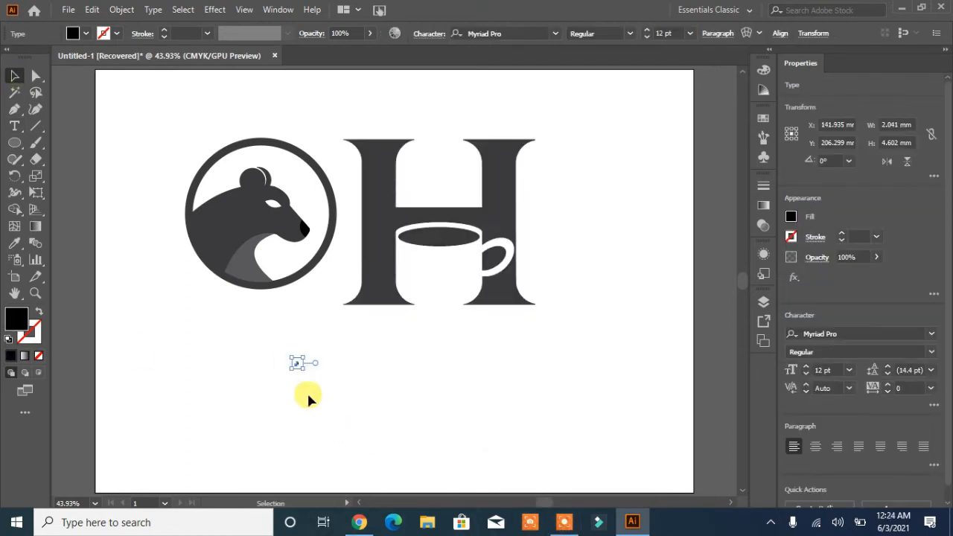
drag(304, 370, 205, 342)
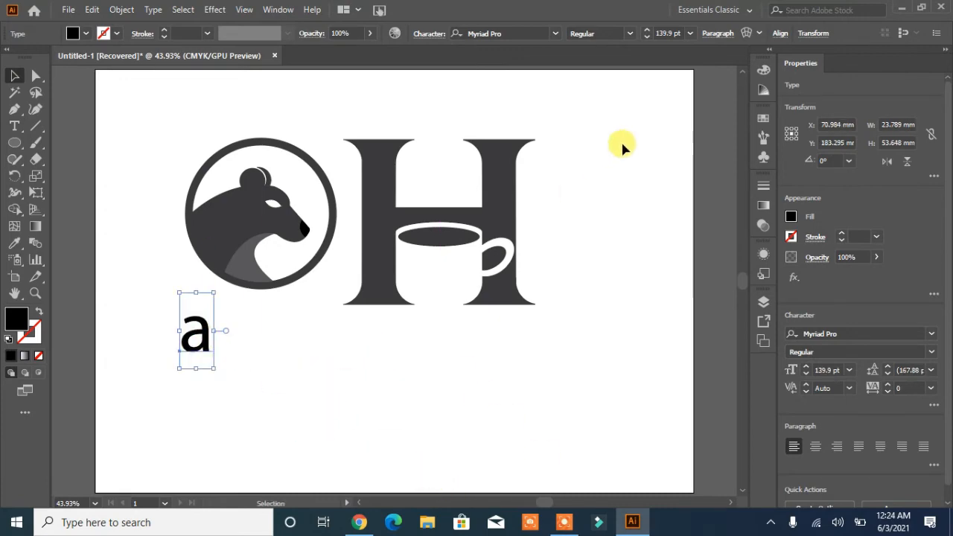
Move the bear logo and the H up to the artboard's upper edge, and keep the letter a below the bear.
drag(212, 243, 213, 180)
drag(196, 334, 405, 329)
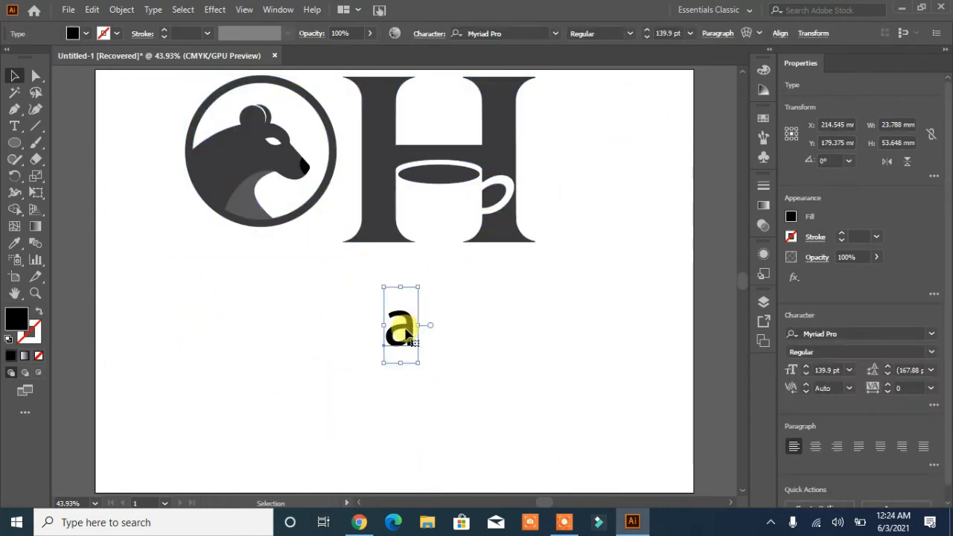
key(ctrl+z)
Preview fonts on the letter a and set it to Mongolian Baiti.
click(555, 33)
scroll(618, 134, down, 8)
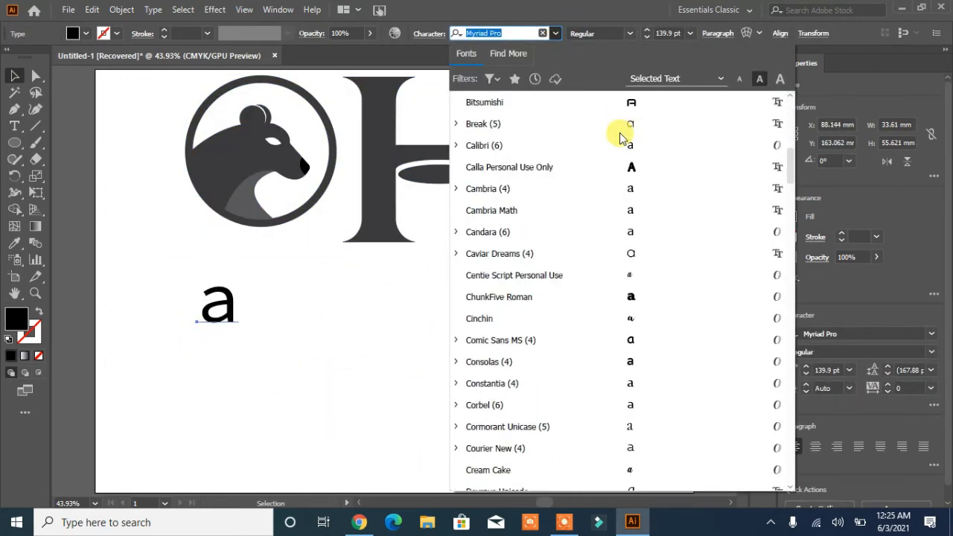
scroll(618, 134, down, 3)
scroll(617, 132, down, 3)
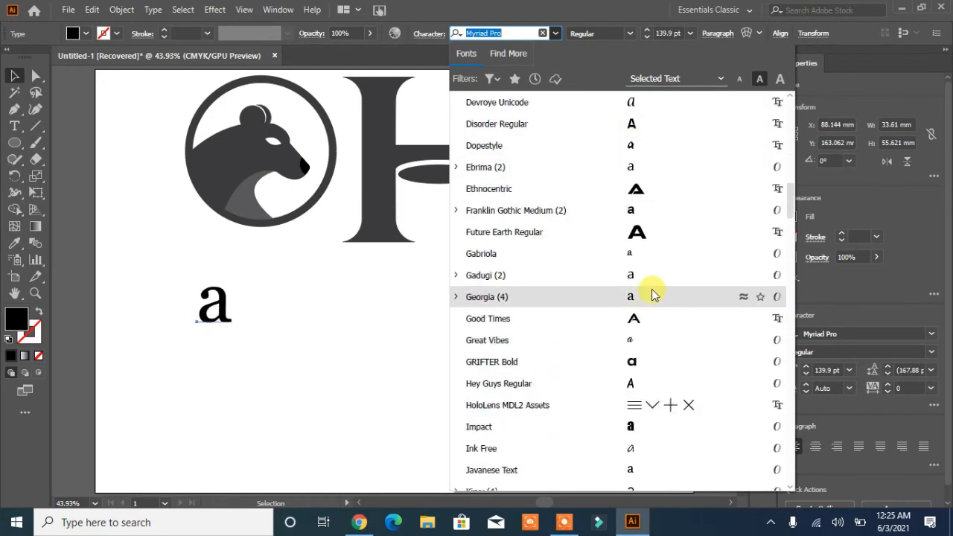
scroll(652, 295, down, 3)
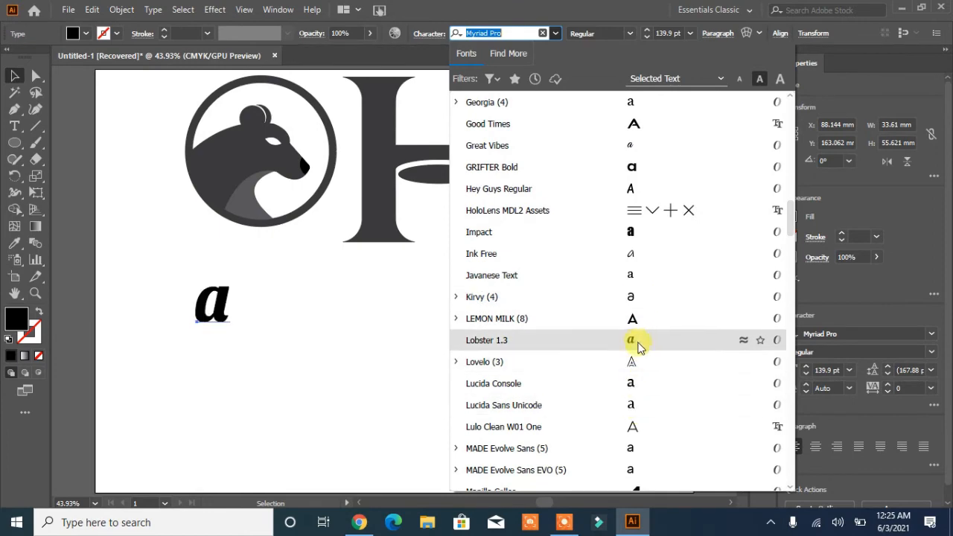
scroll(636, 343, down, 10)
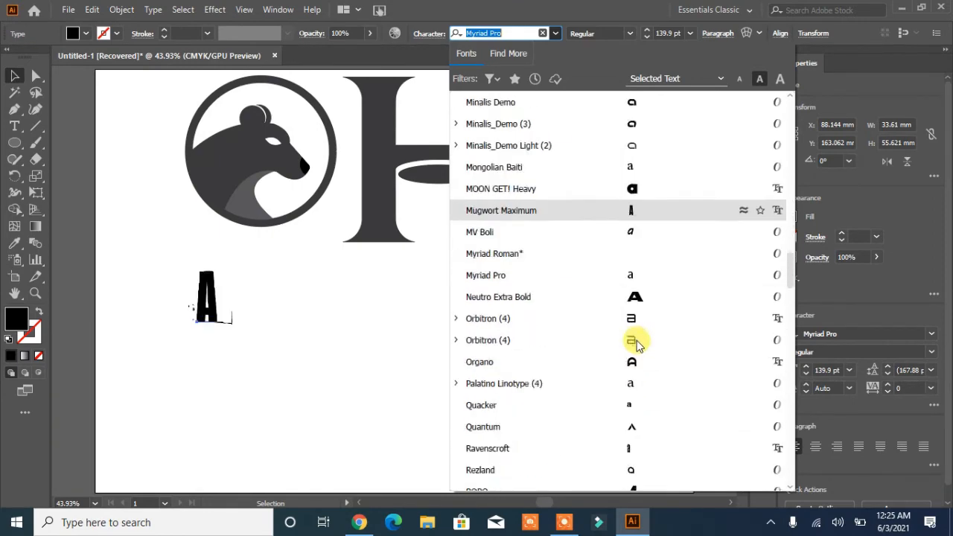
scroll(635, 346, down, 12)
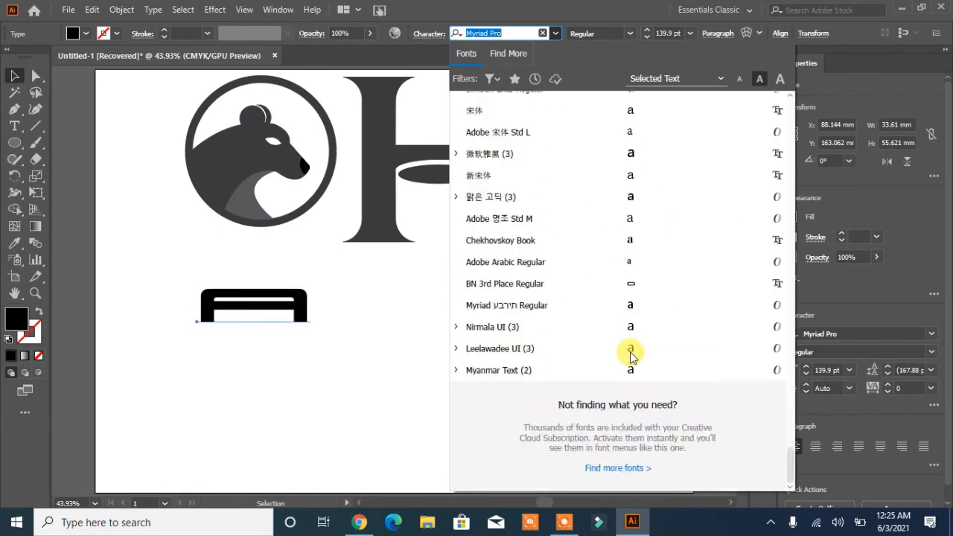
scroll(626, 357, up, 15)
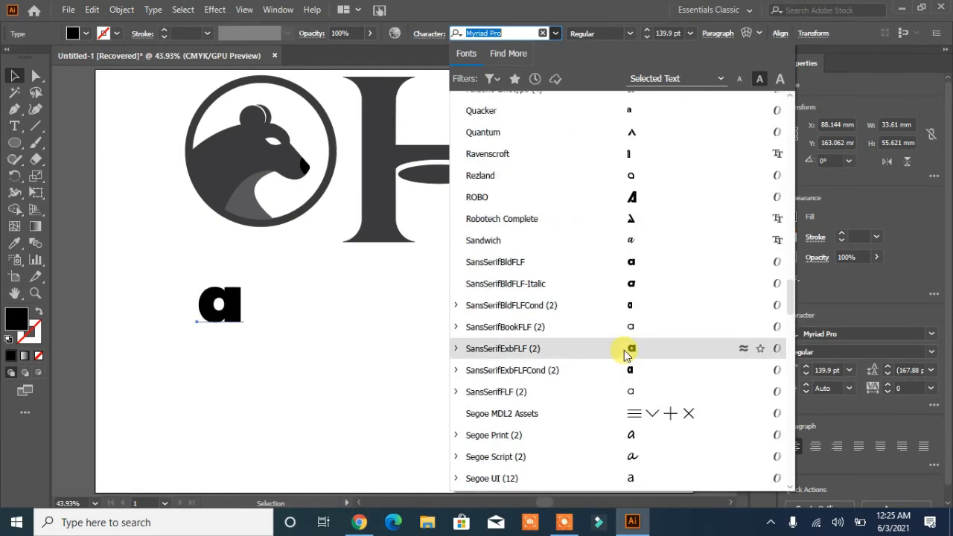
click(631, 132)
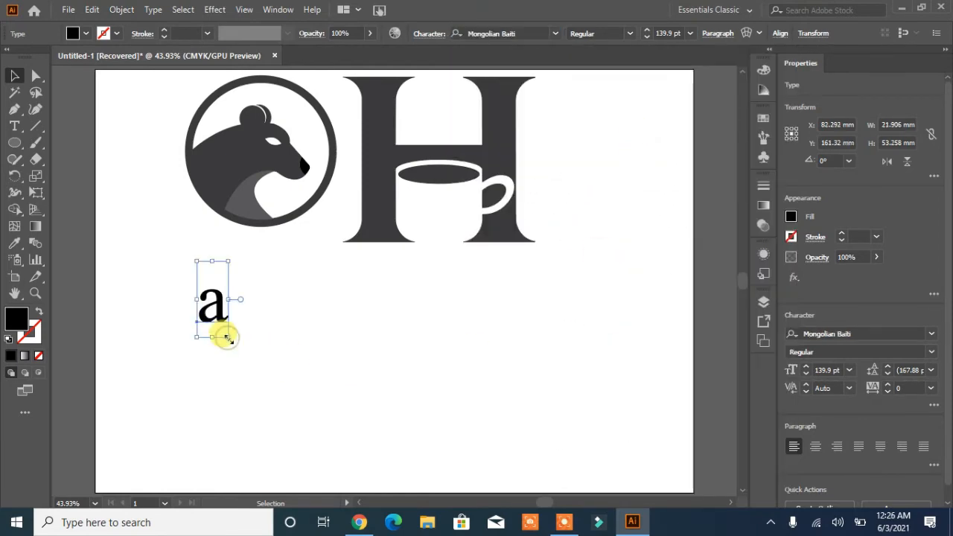
Enlarge the letter a to about 783 pt and convert it to outlines.
drag(227, 337, 372, 470)
drag(346, 377, 398, 211)
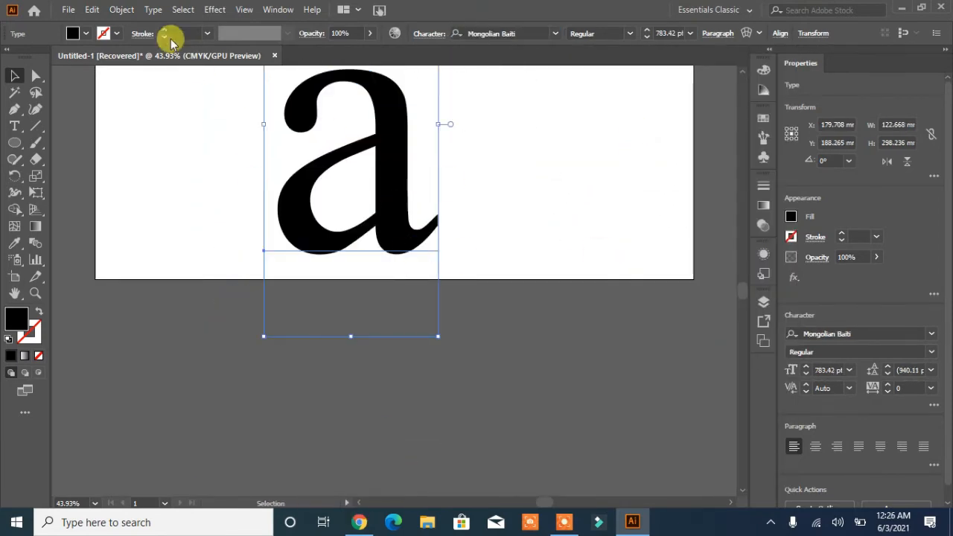
click(152, 9)
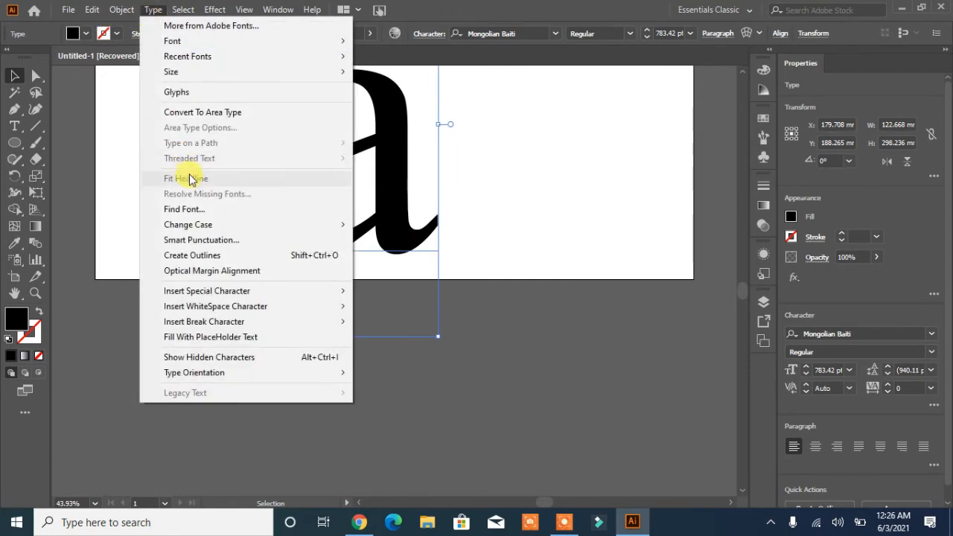
mouse_move(121, 15)
click(185, 170)
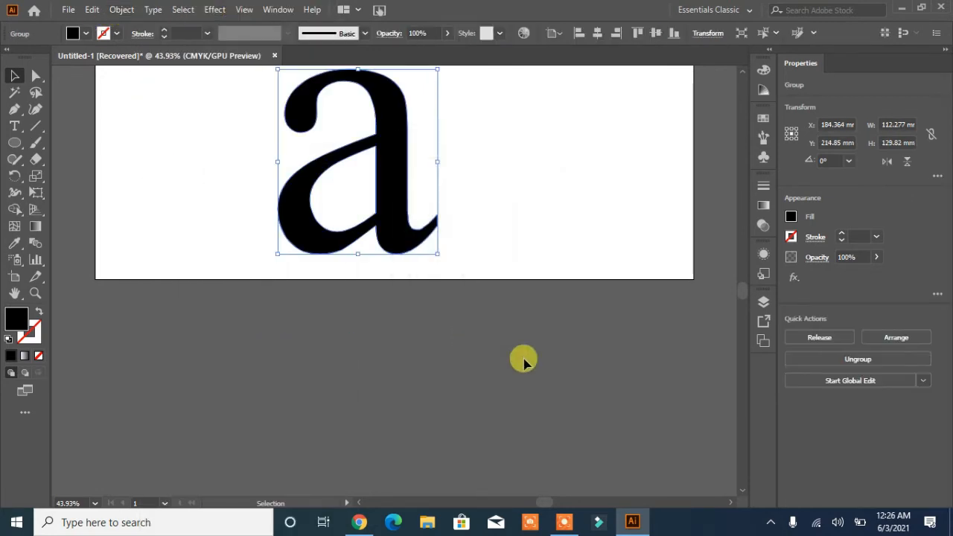
Offset the outlined letter a's path outward by 6 mm with miter joins.
click(121, 9)
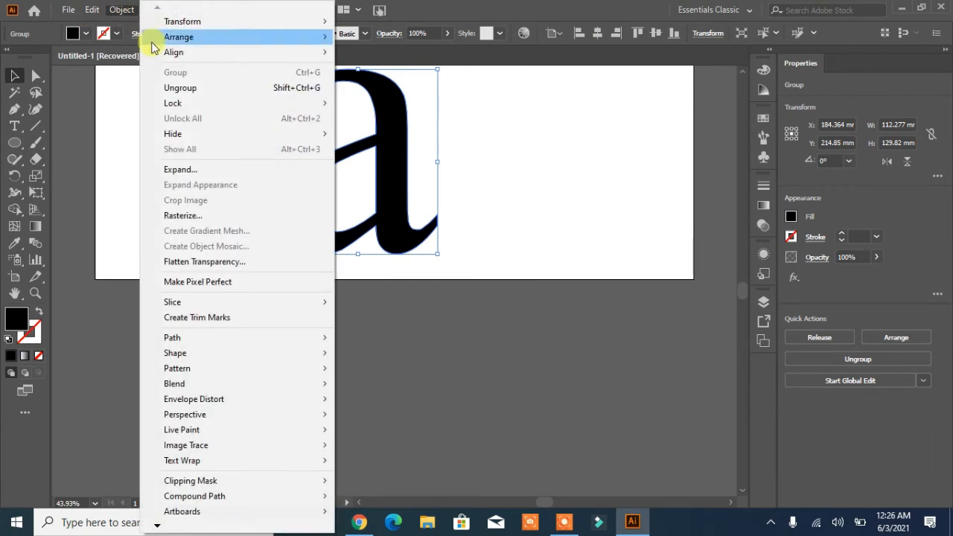
mouse_move(326, 338)
click(482, 391)
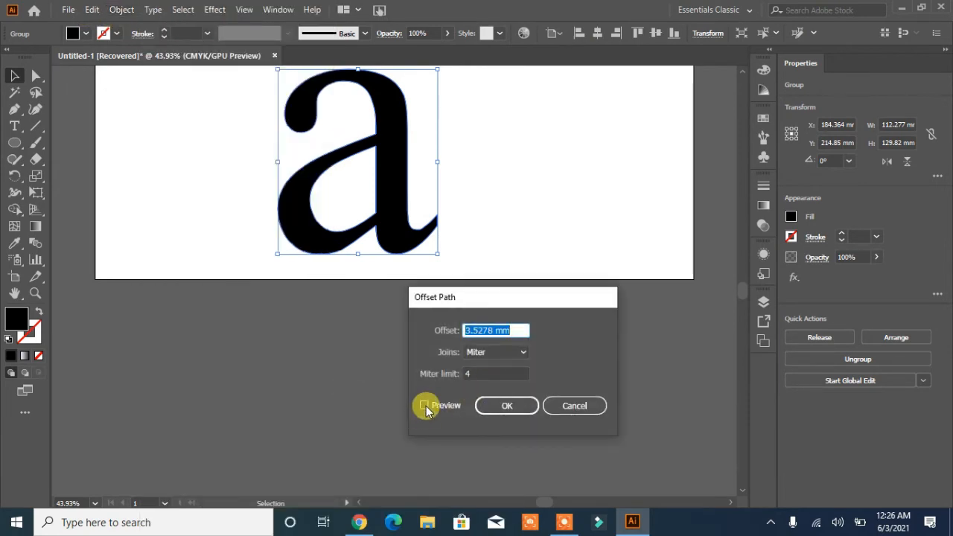
click(425, 406)
scroll(515, 330, up, 4)
scroll(516, 330, down, 1)
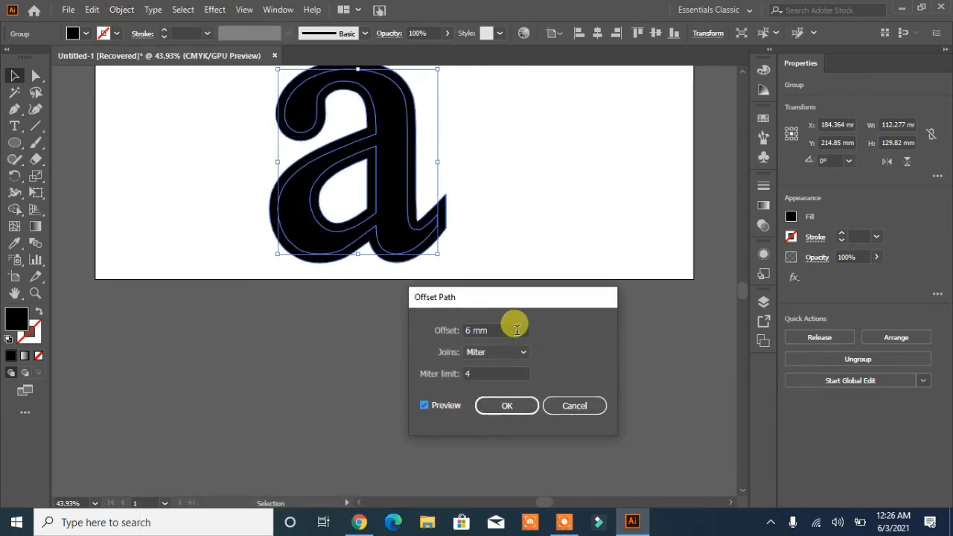
click(485, 402)
Move the letter a with its offset outline slightly to the right and unite the overlapping shapes into one.
click(121, 9)
click(175, 73)
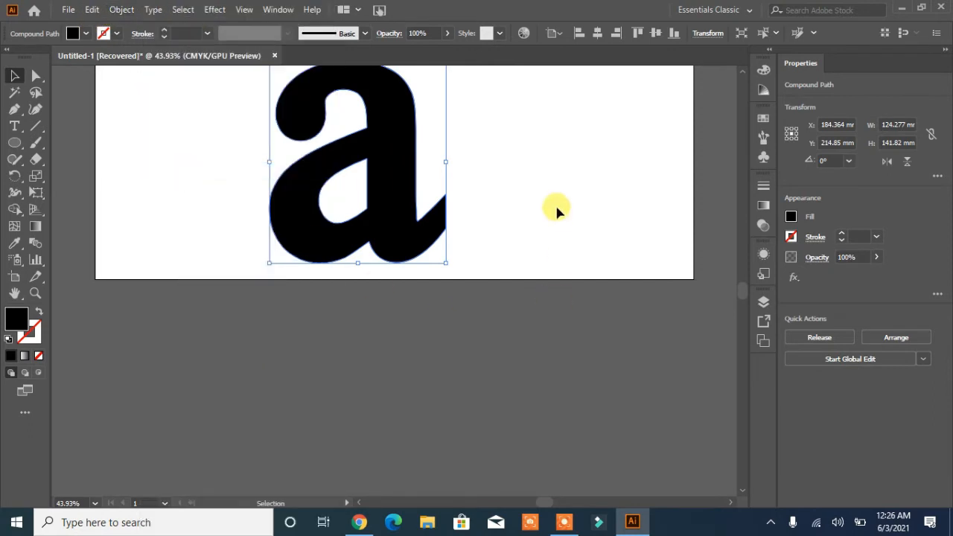
click(556, 207)
drag(393, 188, 465, 179)
click(452, 197)
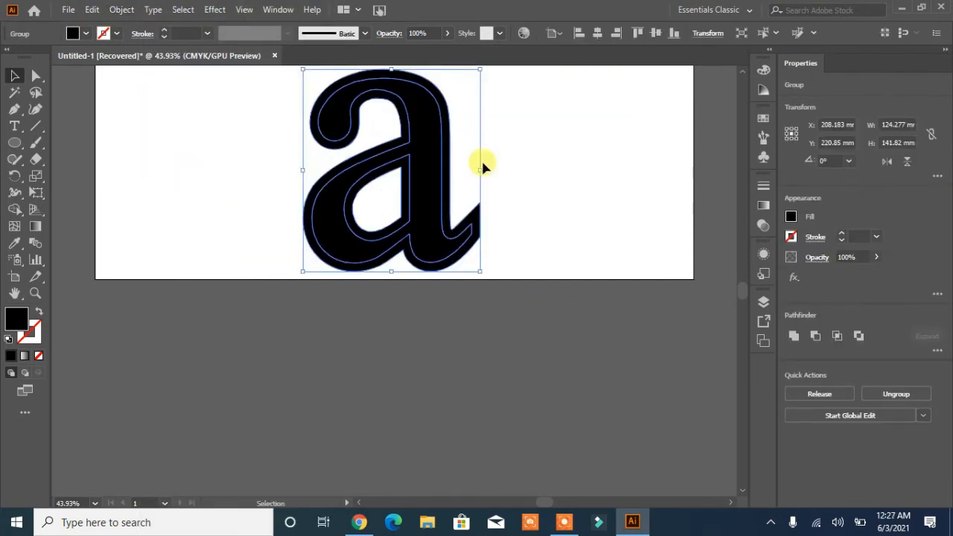
click(794, 336)
click(558, 200)
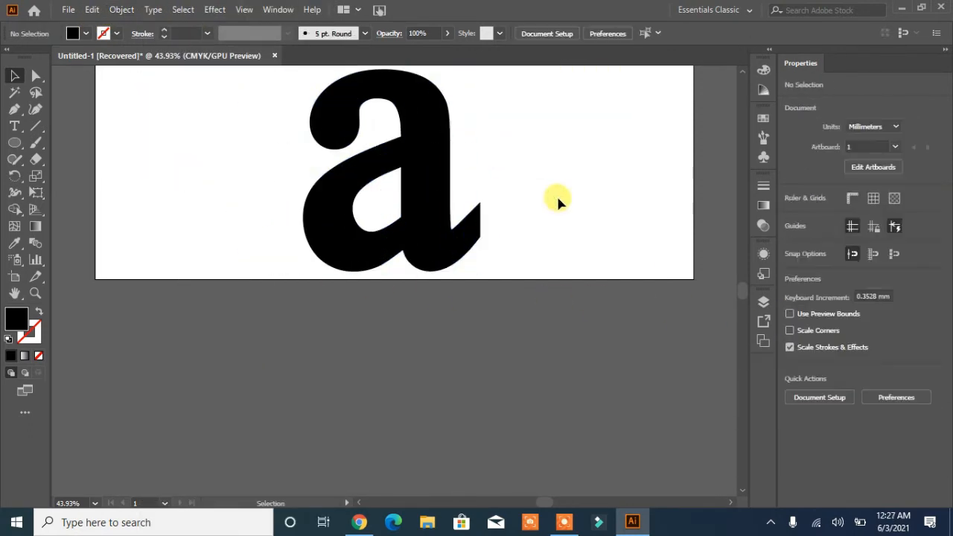
key(l)
click(263, 140)
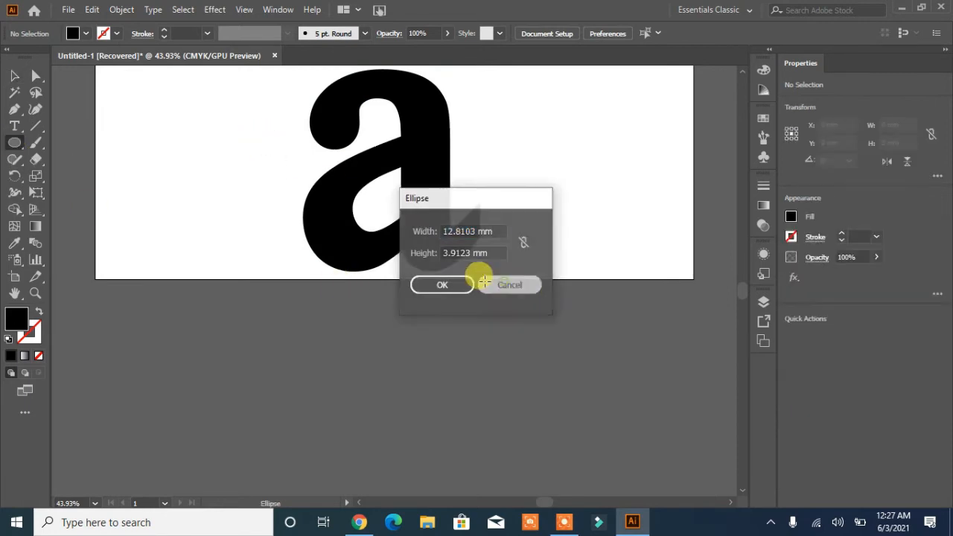
click(498, 283)
Draw a closed, curved black leaf shape with the Pen tool to the left of the letter a.
key(p)
click(244, 157)
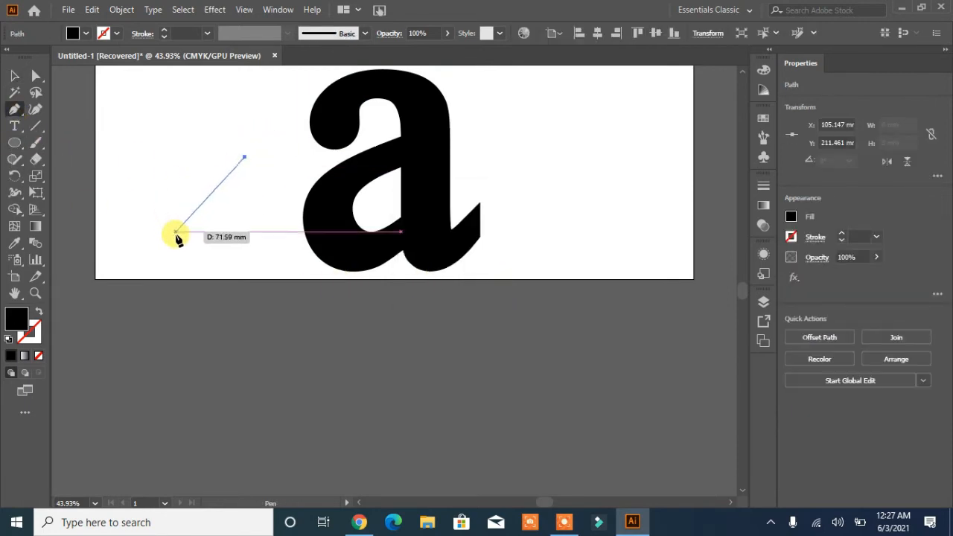
drag(168, 207, 248, 163)
click(244, 182)
click(246, 159)
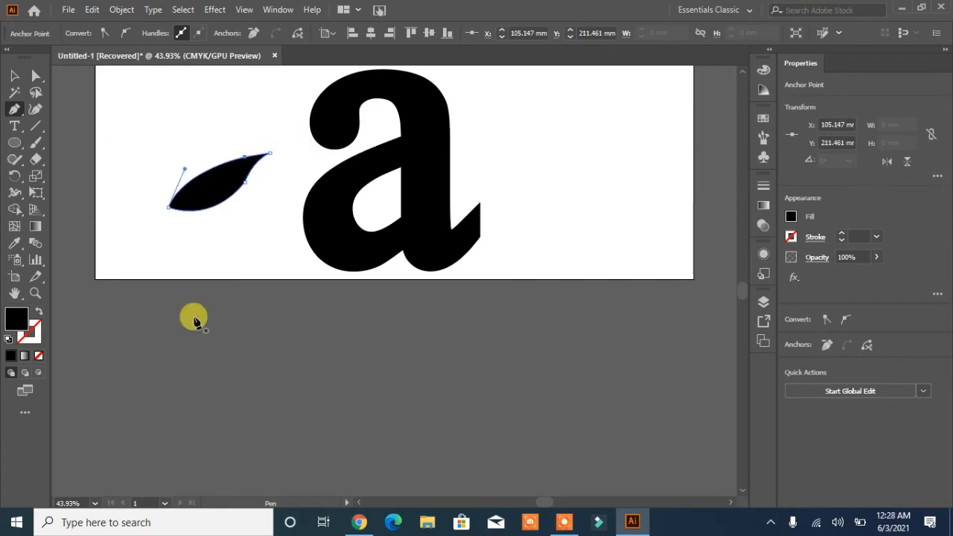
Stretch the leaf taller and slightly wider toward its lower left.
click(15, 76)
drag(219, 212, 217, 242)
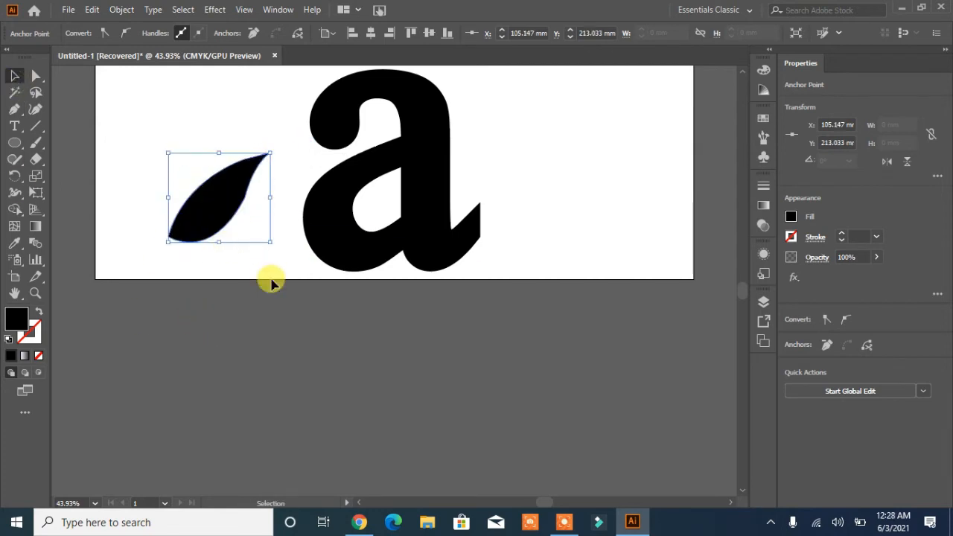
drag(169, 154, 154, 152)
Round the leaf's corner on its lower right edge and bend the upper curve from its lower left tip.
click(35, 76)
click(241, 198)
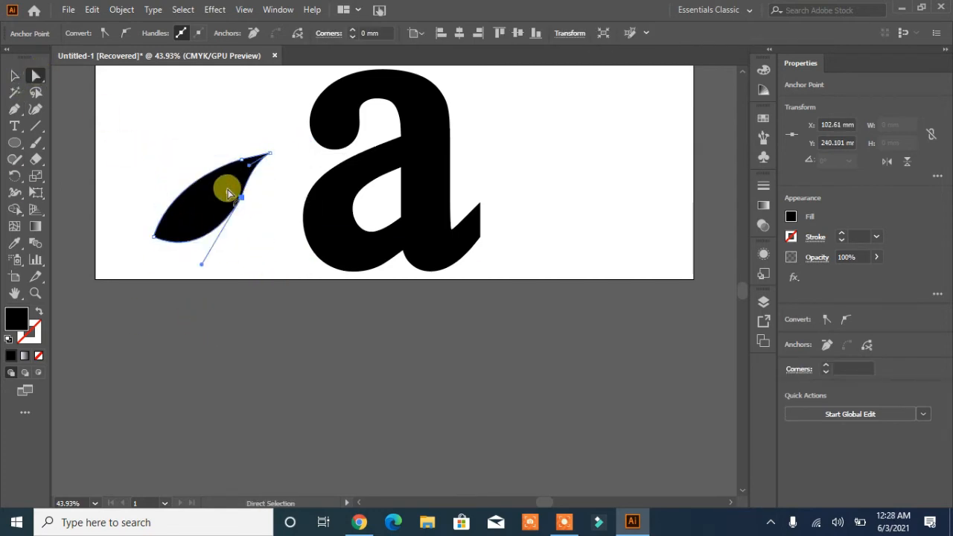
drag(228, 192, 117, 147)
click(276, 253)
click(154, 236)
drag(172, 177, 160, 154)
Round the leaf's upper corner near its pointed tip with a corner radius of about 114 mm.
click(241, 160)
drag(240, 148, 231, 64)
scroll(379, 224, up, 7)
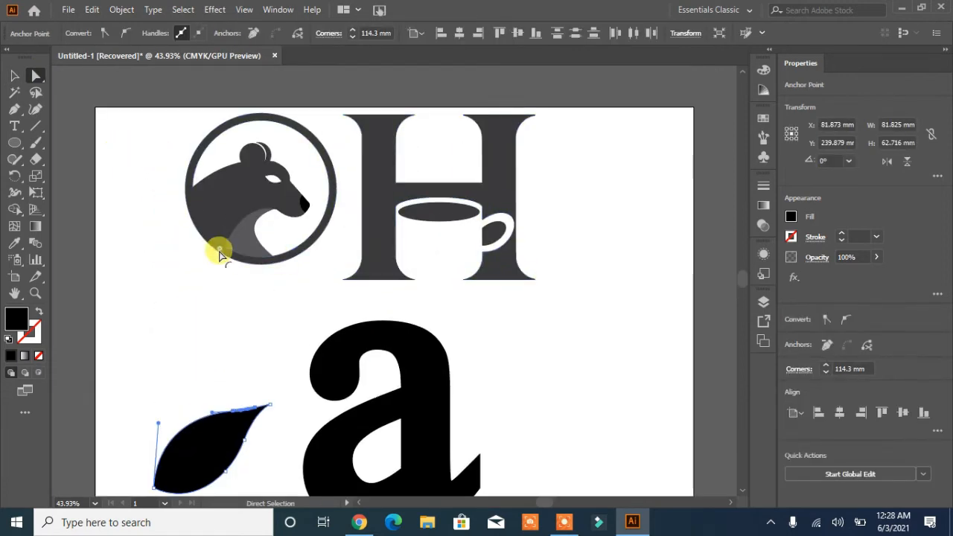
drag(219, 253, 194, 30)
scroll(237, 116, up, 3)
drag(185, 155, 169, 50)
scroll(238, 182, down, 5)
scroll(237, 186, down, 3)
click(544, 230)
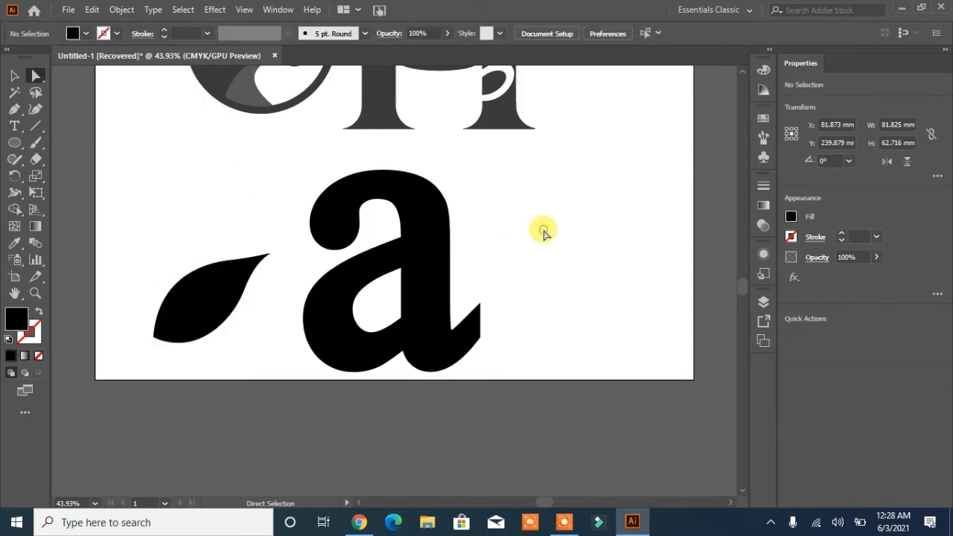
Place the leaf over the bowl of the a, cut it out of the letter with Shape Builder, and delete the separated leaf.
drag(211, 298, 374, 312)
key(v)
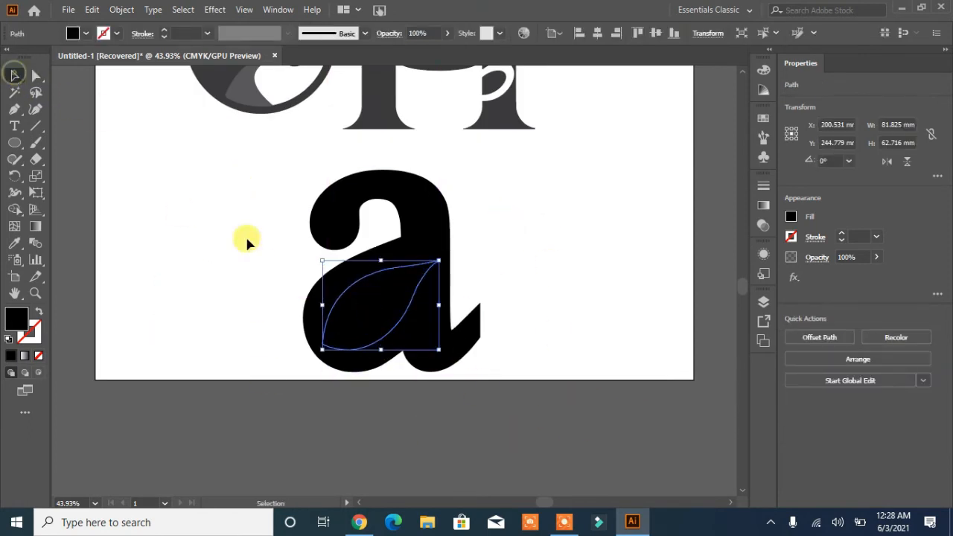
drag(530, 209, 248, 370)
click(14, 209)
mouse_move(348, 339)
mouse_down()
mouse_move(407, 289)
mouse_move(372, 304)
mouse_move(483, 299)
mouse_move(544, 240)
mouse_up()
click(14, 77)
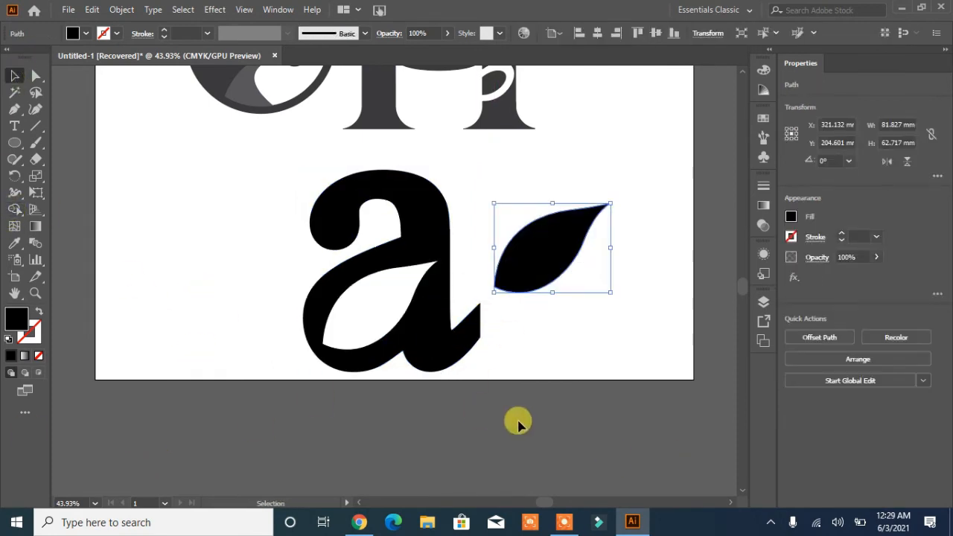
key(Delete)
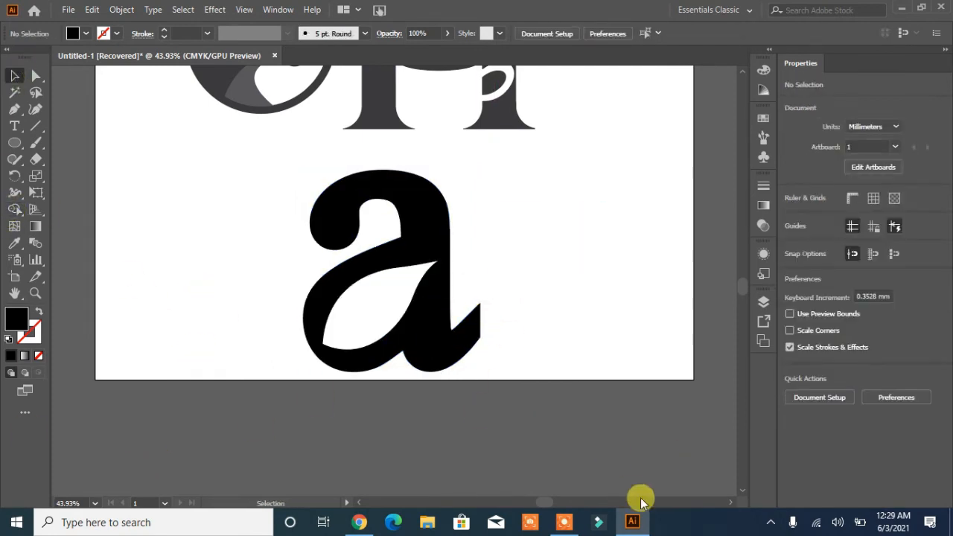
Round the lower corner at the end of the letter a's tail with a radius of about 6 mm.
click(469, 351)
key(a)
click(472, 333)
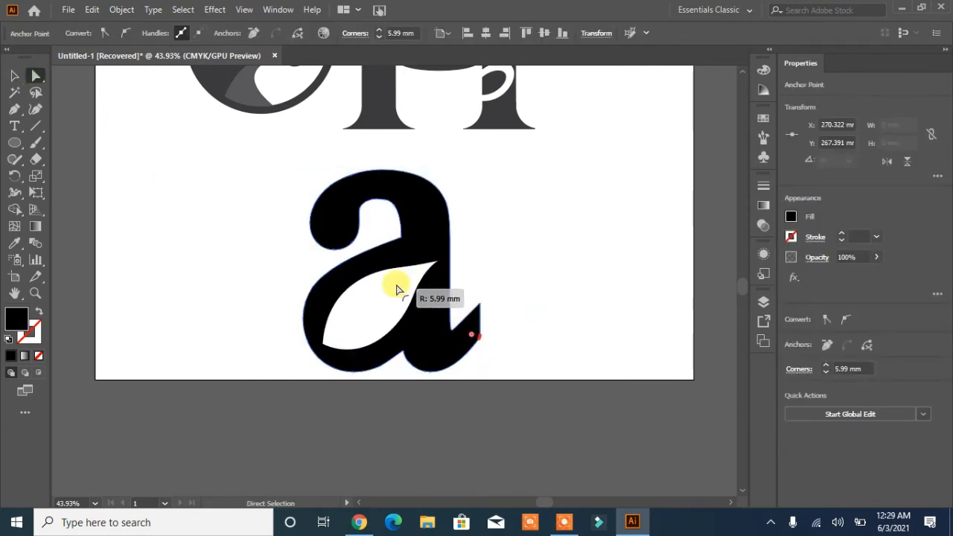
click(613, 329)
Draw a thin curved leaf vein with the Pen tool from inside the leaf cutout out past the letter's lower left edge.
click(15, 112)
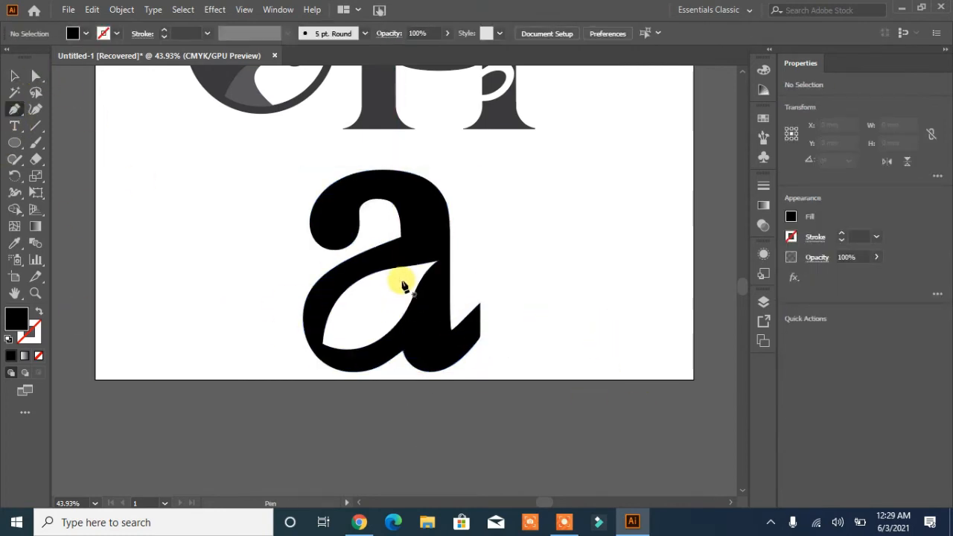
click(402, 282)
drag(269, 349, 192, 343)
drag(269, 349, 408, 277)
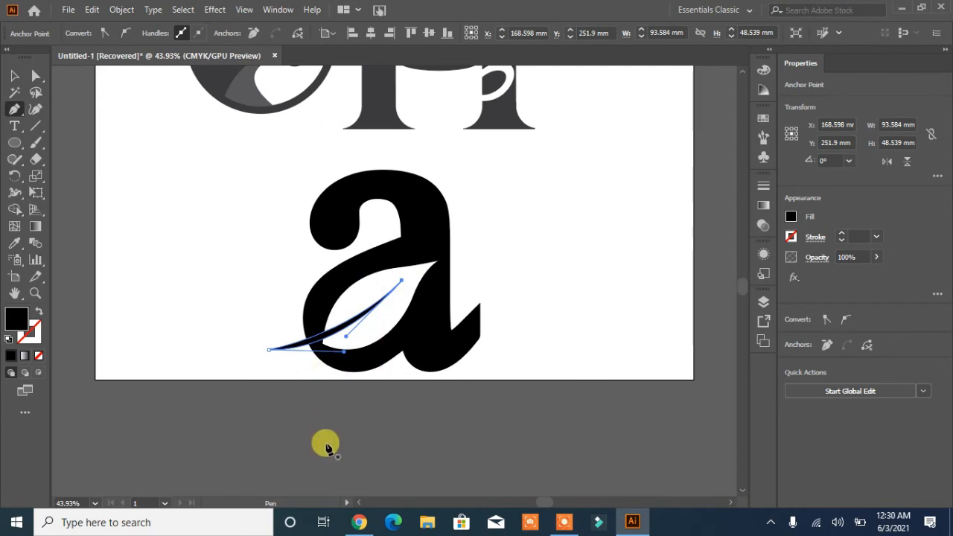
drag(362, 352, 366, 365)
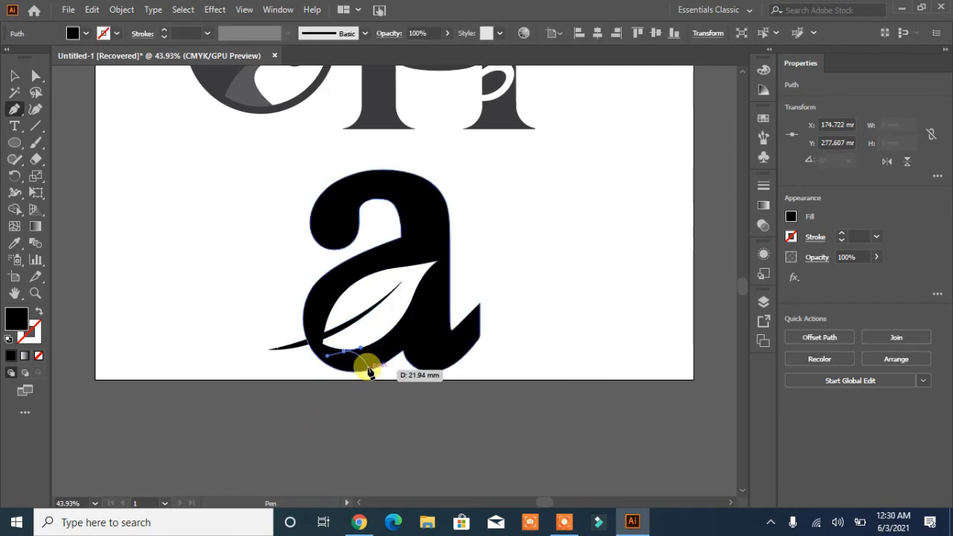
key(ctrl+z)
key(ctrl+z)
Thicken the leaf vein by adjusting the curve handle of its lower edge.
click(17, 74)
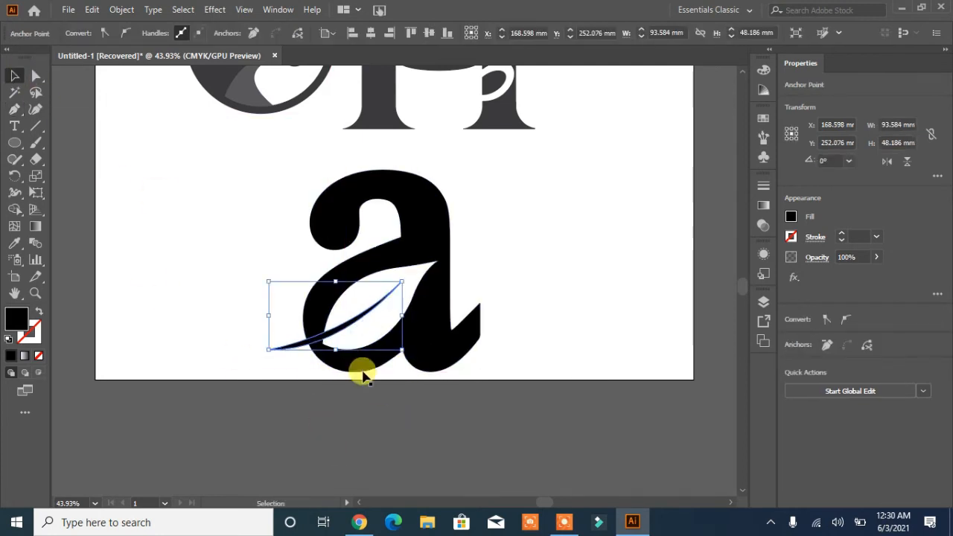
click(34, 77)
drag(345, 359, 353, 362)
click(270, 350)
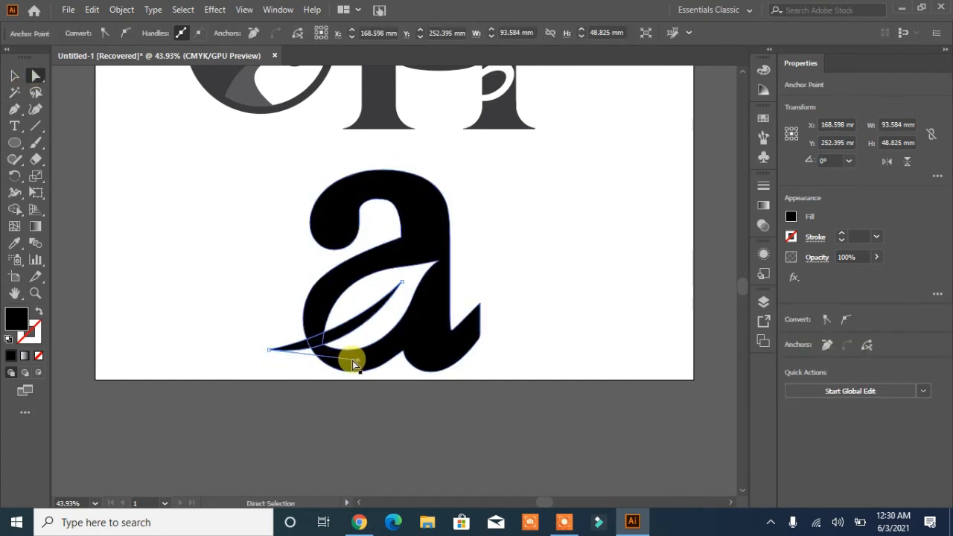
Duplicate the leaf vein so that the two copies overlap, one slightly below and to the left of the other.
drag(346, 331, 346, 337)
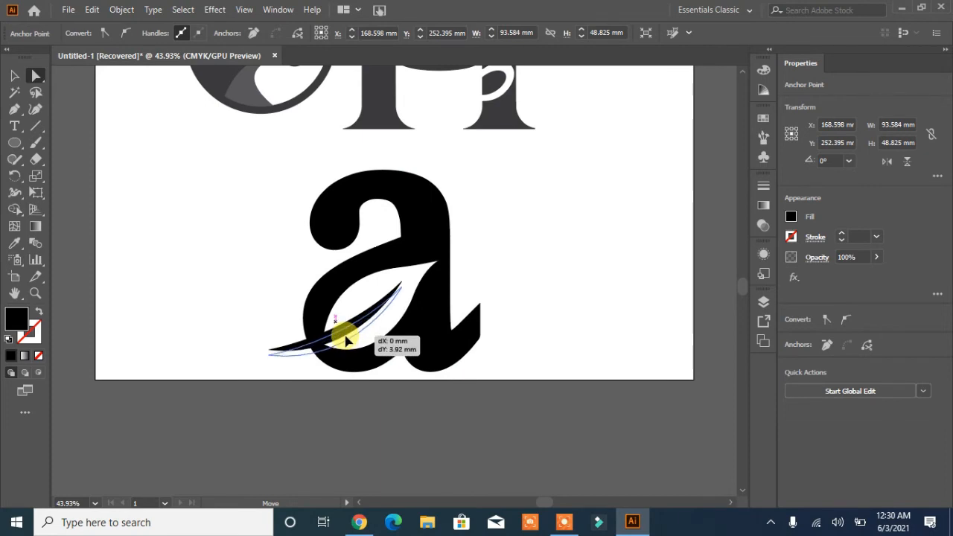
drag(347, 339, 337, 339)
click(276, 350)
click(18, 76)
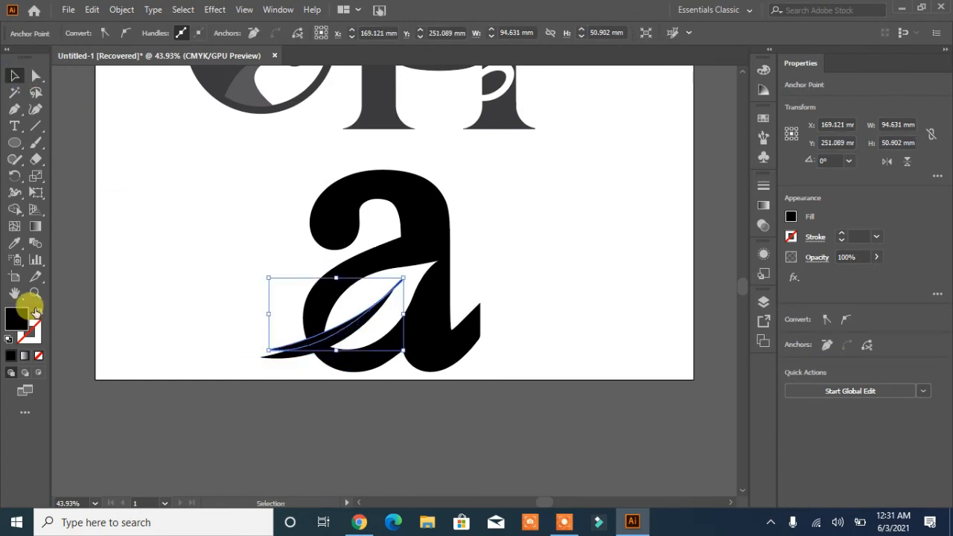
Nudge the upper vein copy into position along the upper edge of the lower vein.
click(251, 361)
click(280, 349)
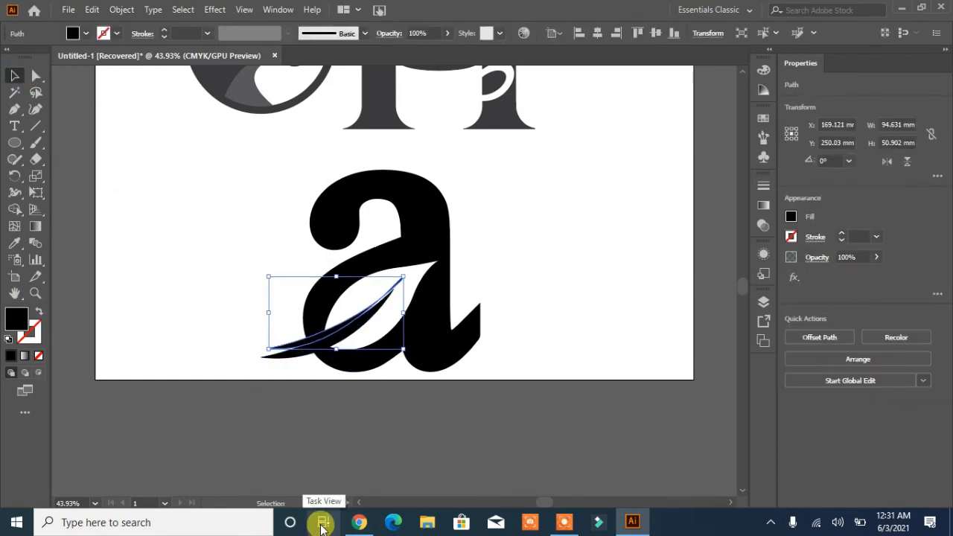
key(Up)
key(Up)
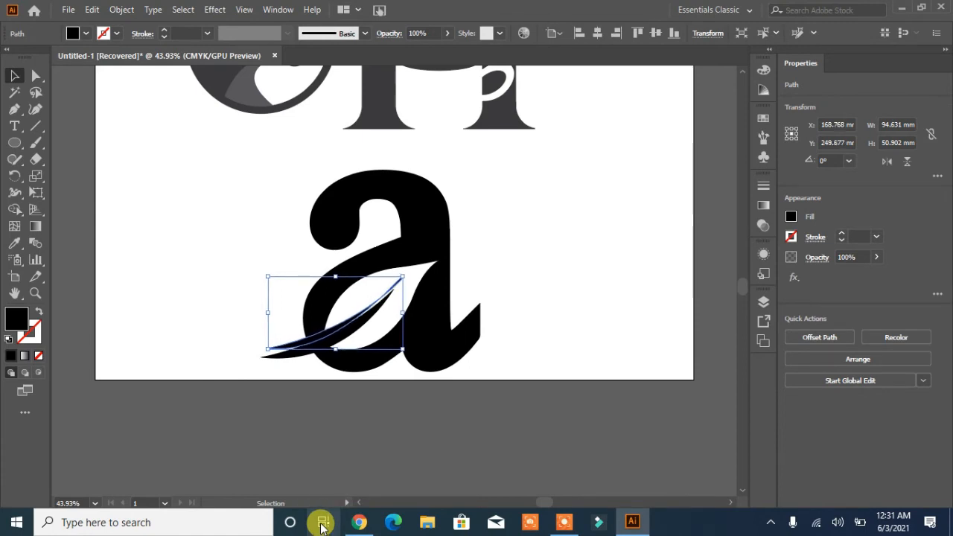
key(Down)
key(Down)
key(Down)
key(Down)
key(Down)
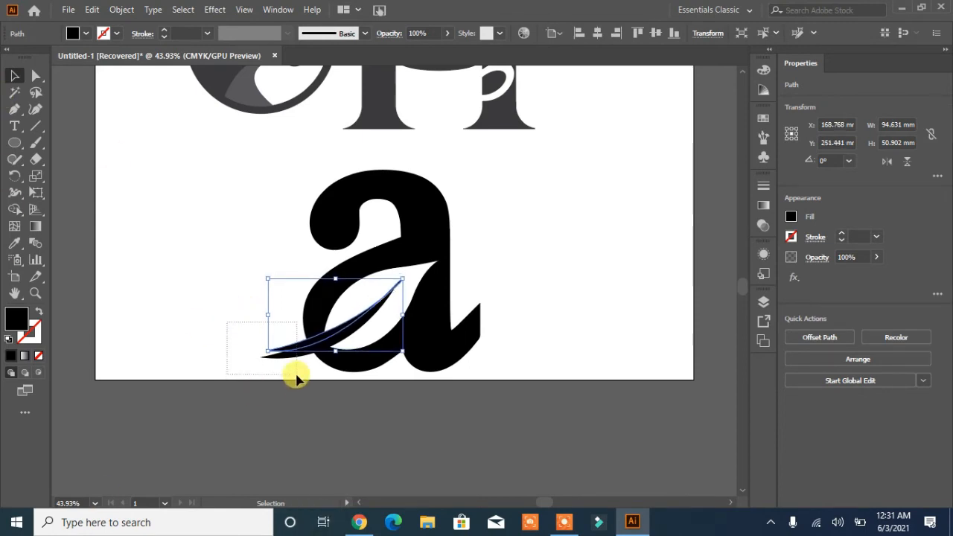
Select the letter a and both vein shapes, and merge the upper vein's regions into one piece with Shape Builder.
shift+click(307, 327)
click(14, 209)
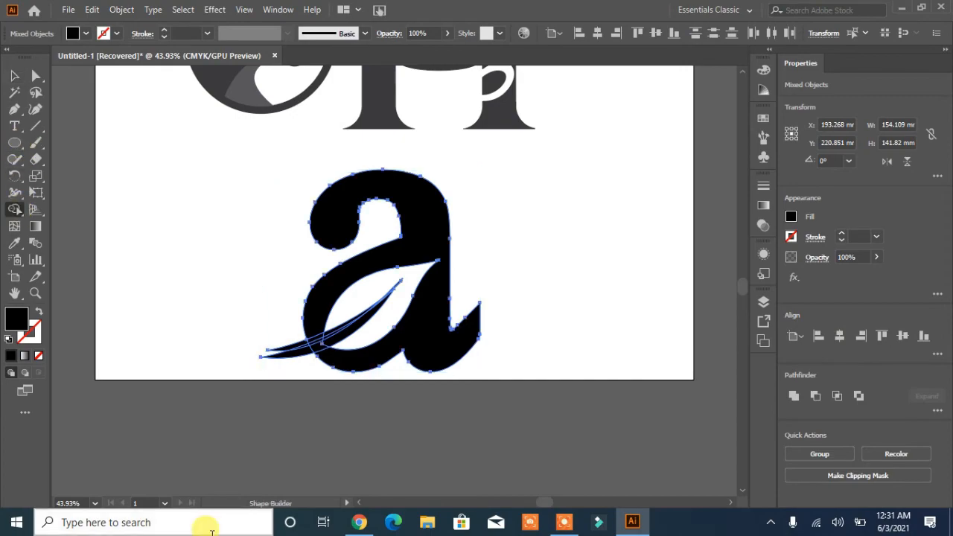
key(ctrl+plus)
key(ctrl+plus)
key(ctrl+plus)
key(ctrl+plus)
key(ctrl+plus)
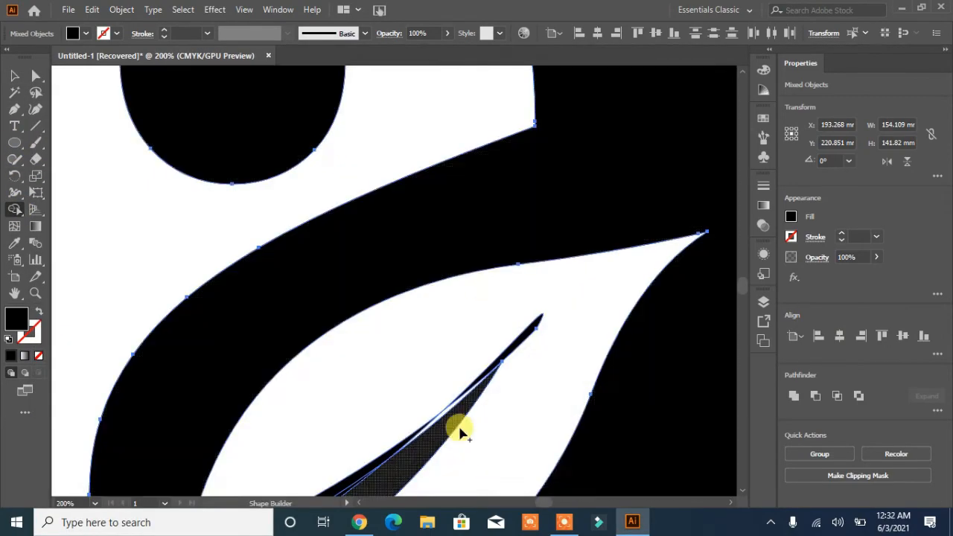
drag(421, 373, 568, 157)
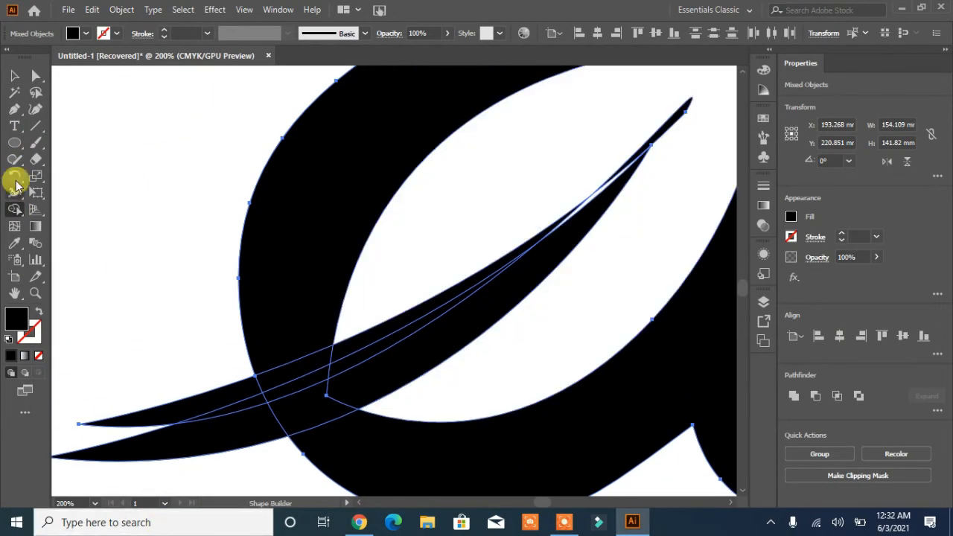
click(14, 76)
click(105, 355)
scroll(151, 178, down, 12)
drag(151, 170, 359, 313)
scroll(273, 326, up, 11)
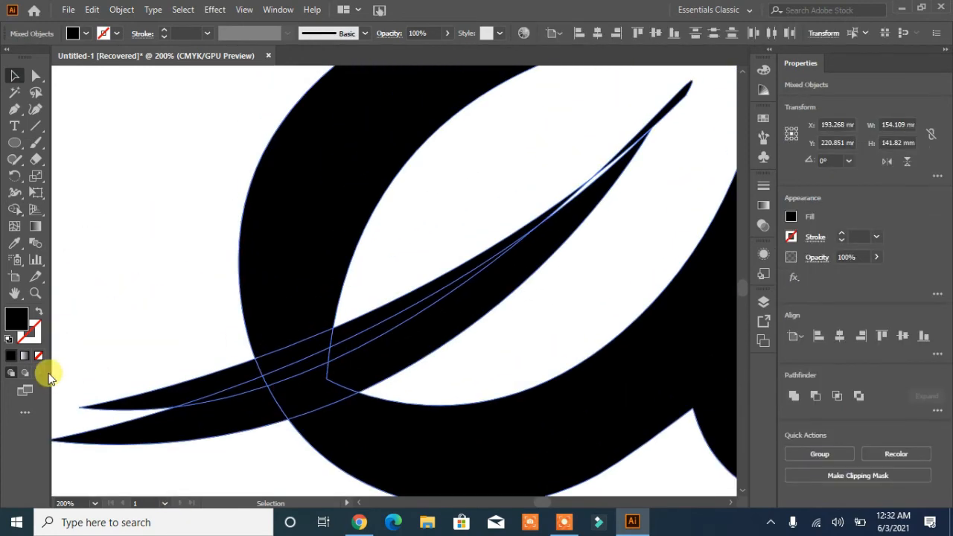
click(14, 209)
mouse_move(206, 385)
mouse_down()
mouse_move(273, 380)
mouse_move(553, 213)
mouse_up()
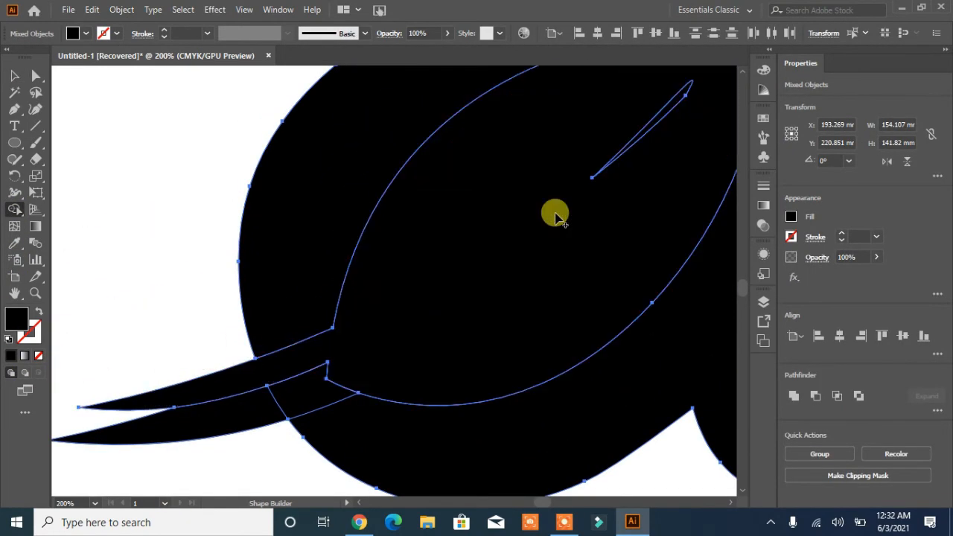
key(ctrl+z)
Delete the merged upper vein piece to leave a gap between the bowl's upper part and the remaining vein.
click(14, 76)
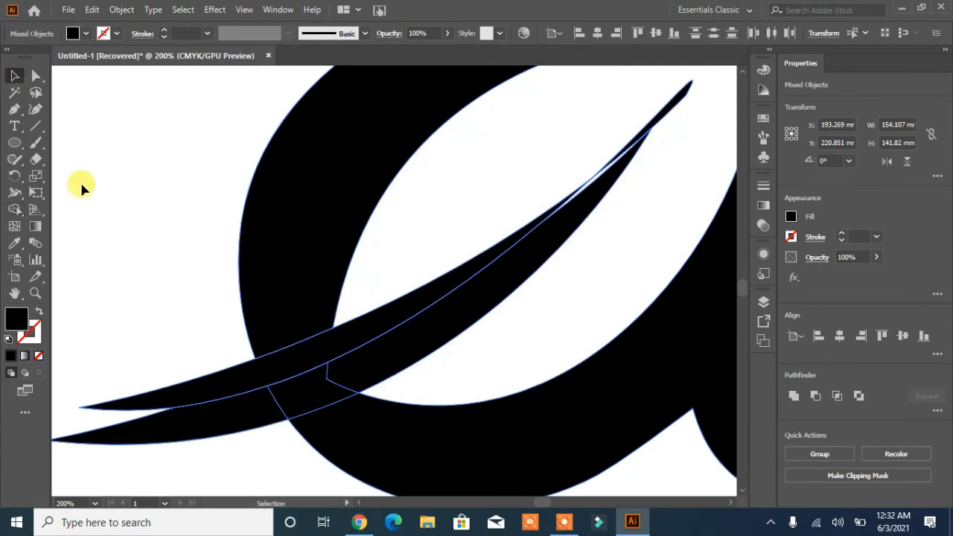
click(175, 396)
click(675, 111)
key(Delete)
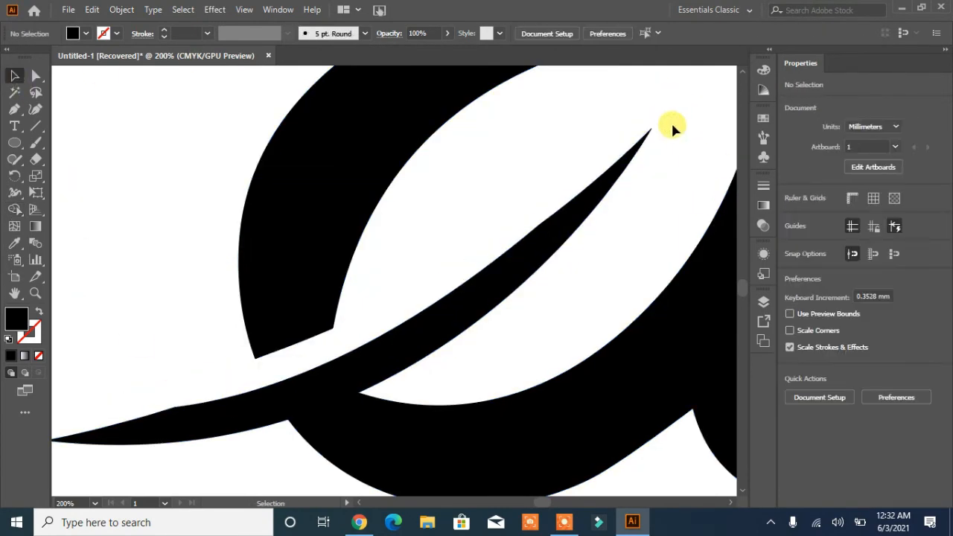
Round the kinked anchor points along the leaf vein's edge with the live corner widget to smooth its curve.
key(a)
click(183, 425)
click(175, 408)
drag(177, 420, 230, 475)
click(231, 468)
scroll(232, 468, down, 3)
click(176, 247)
drag(192, 314, 308, 298)
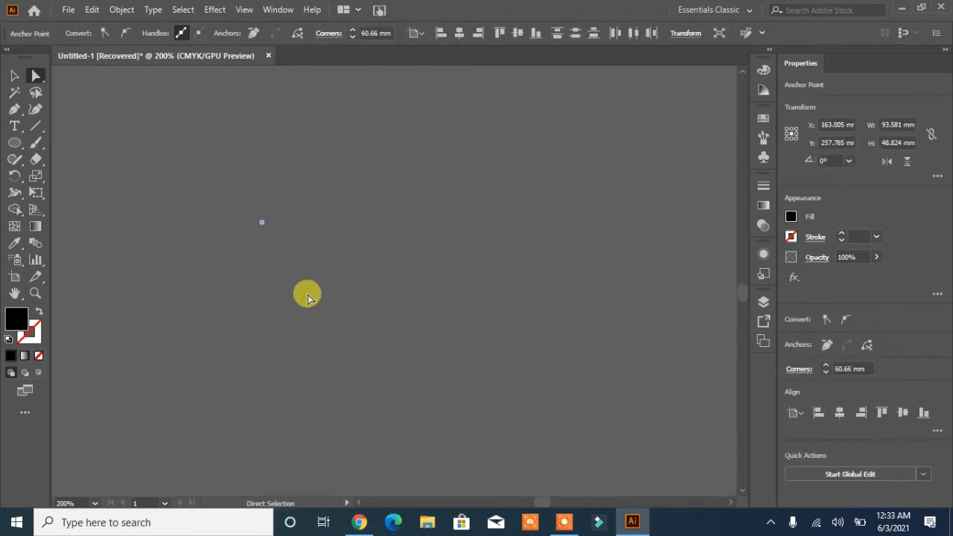
drag(262, 193, 374, 381)
key(ctrl+0)
scroll(529, 307, up, 4)
click(409, 414)
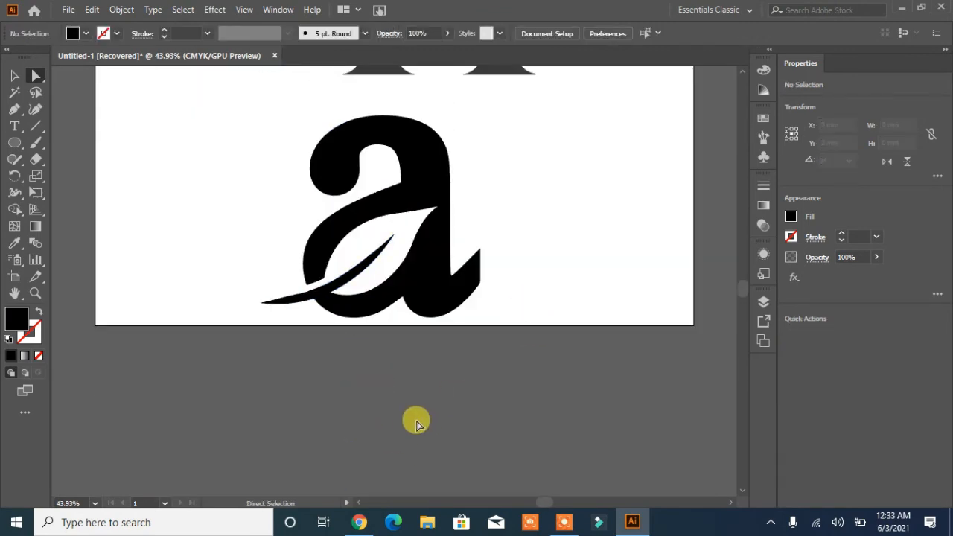
click(15, 110)
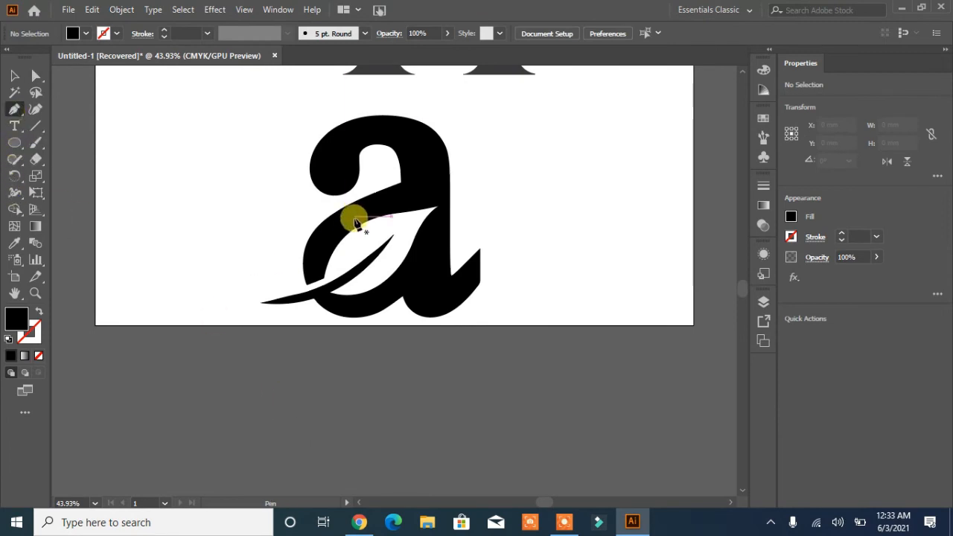
click(343, 221)
mouse_move(338, 268)
mouse_down()
mouse_move(342, 288)
mouse_move(349, 270)
mouse_up()
click(338, 266)
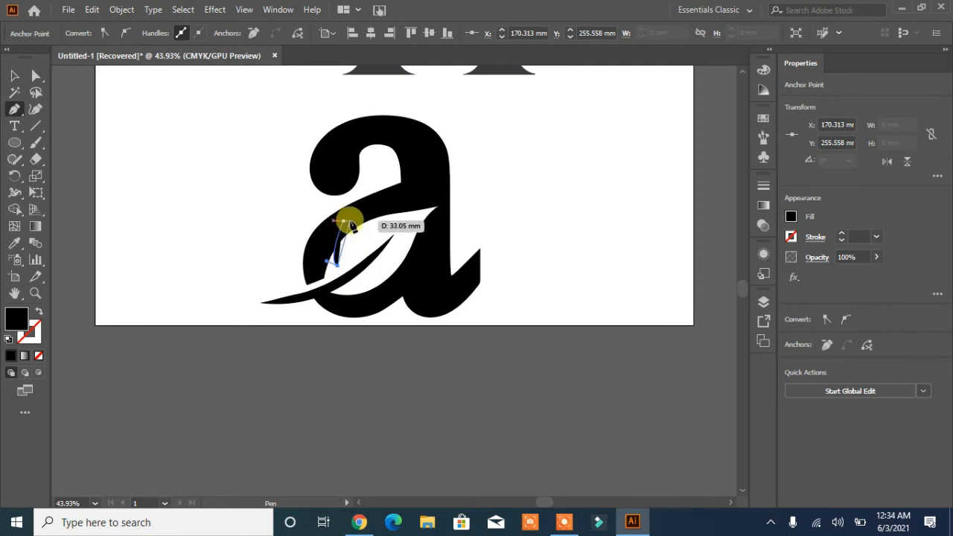
click(344, 222)
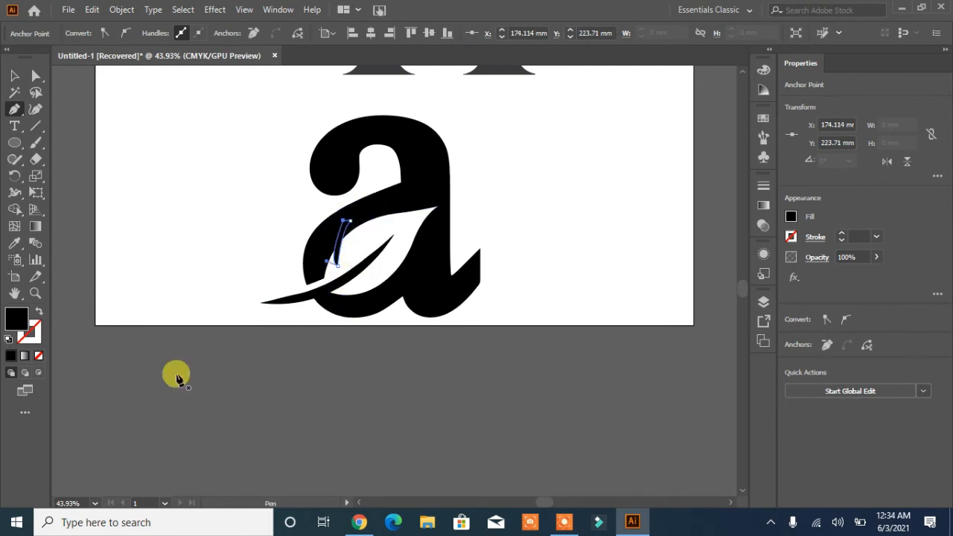
key(v)
click(123, 234)
click(337, 257)
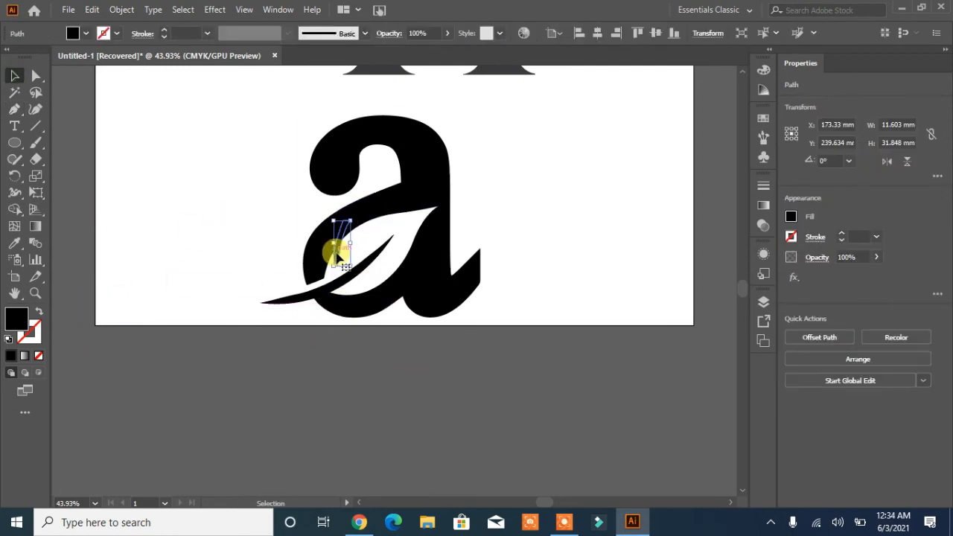
key(ctrl+shift+a)
Draw a closed black shape with two curved points hanging from the leaf cutout's upper edge, using the Pen tool.
click(14, 109)
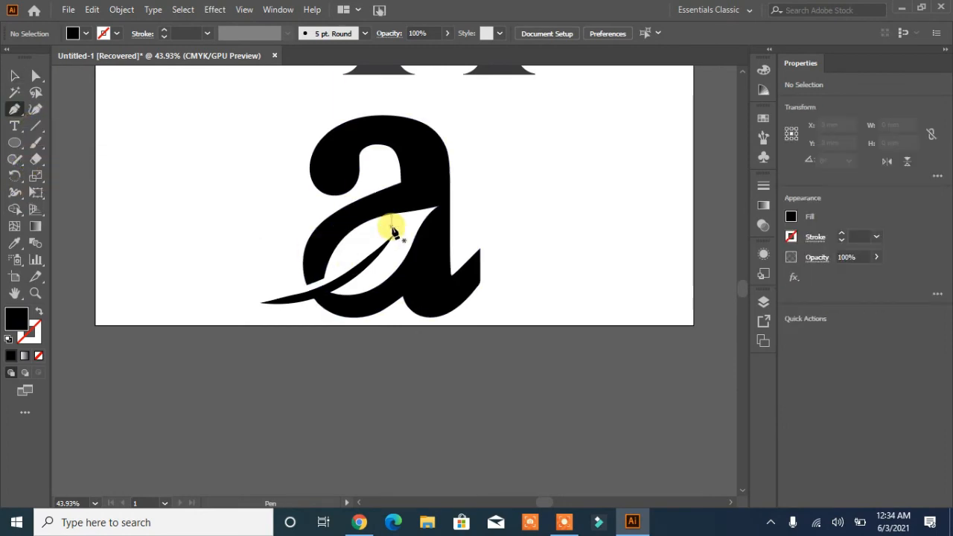
click(376, 214)
drag(365, 253, 366, 255)
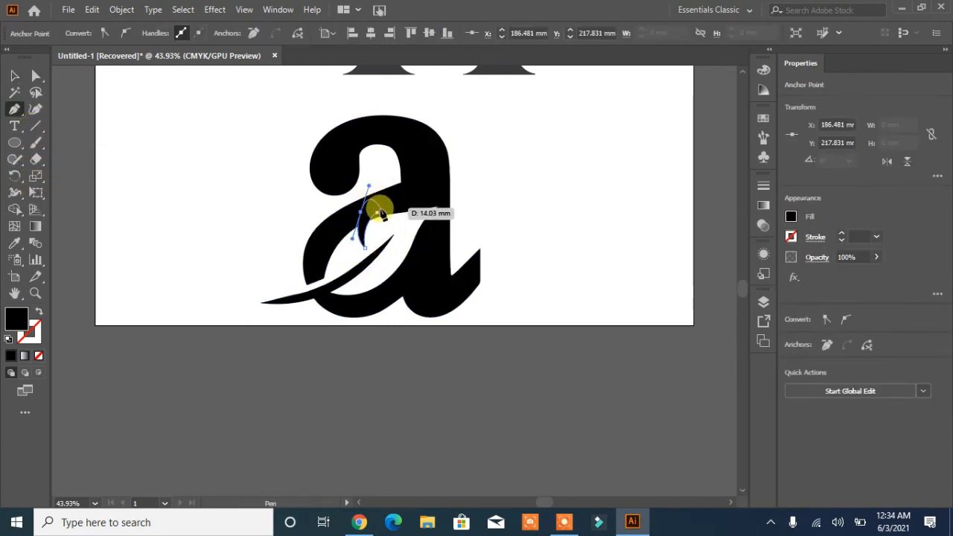
drag(343, 275, 348, 295)
click(342, 261)
drag(350, 197, 350, 195)
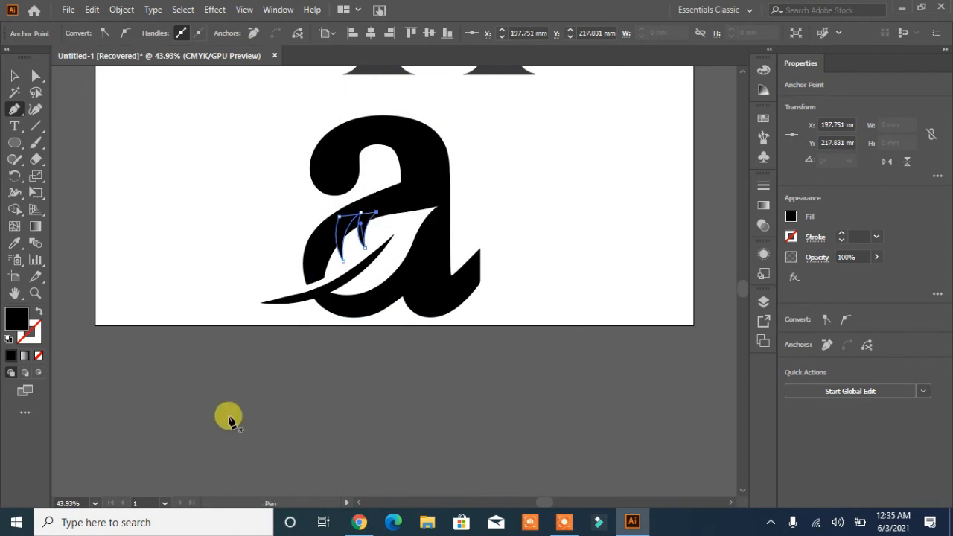
click(14, 76)
click(181, 222)
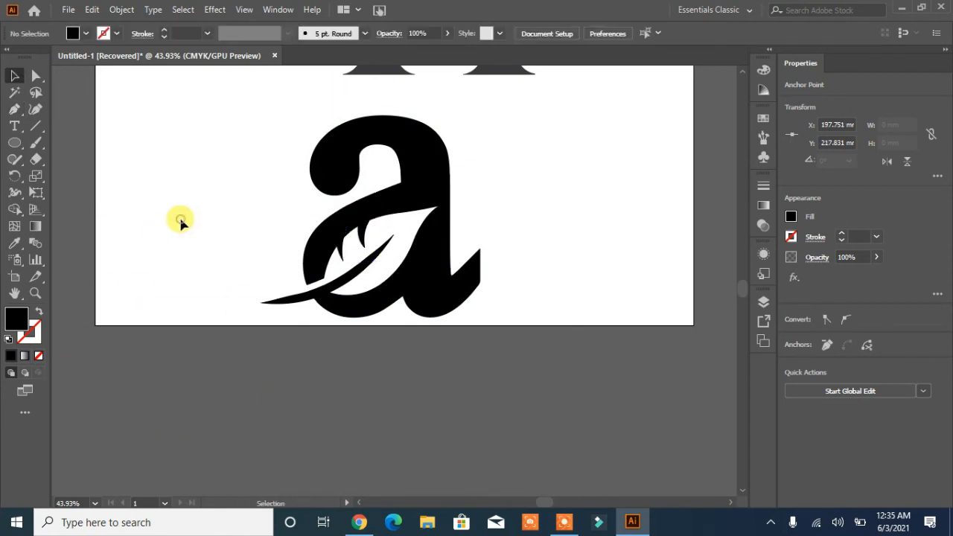
Rotate the two-pointed shape to about 350° and position it so its points notch the leaf's upper edge.
click(361, 225)
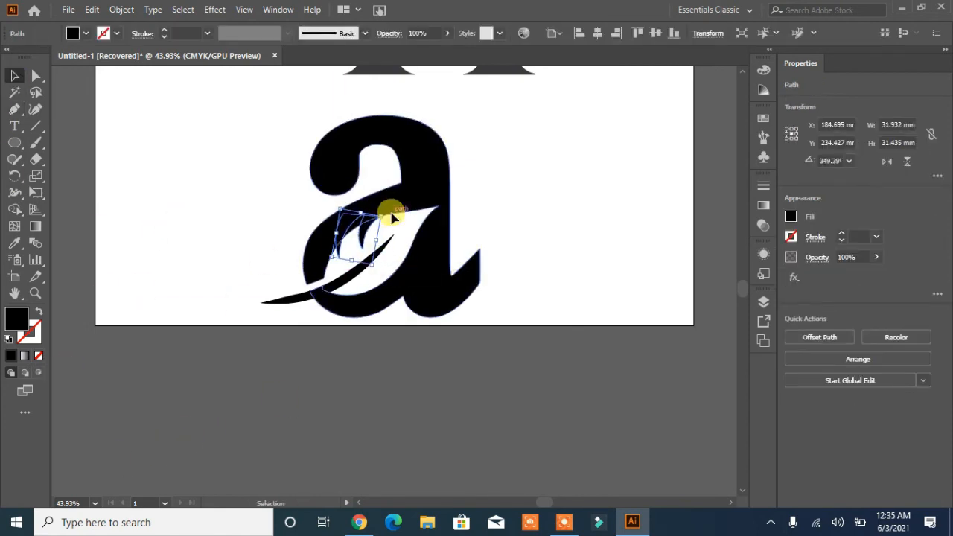
drag(358, 231, 358, 228)
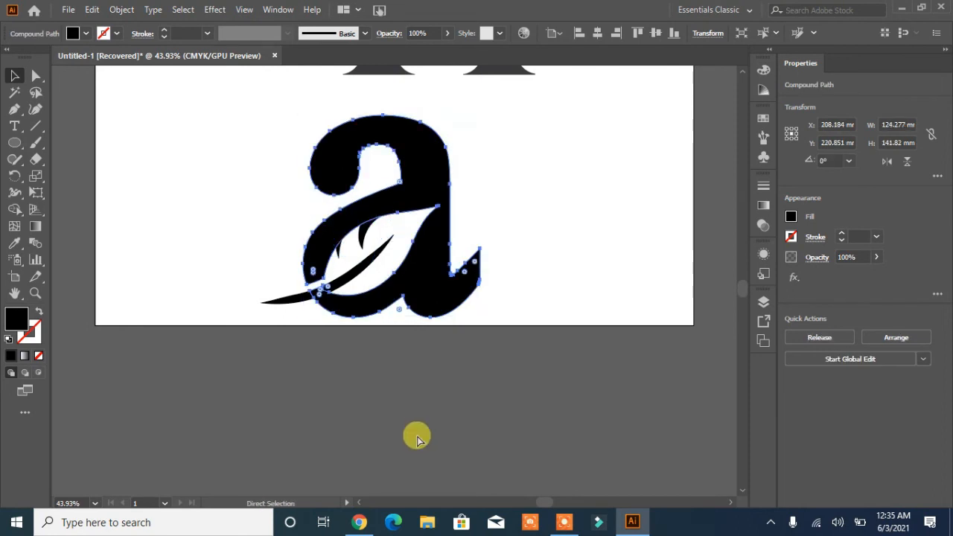
key(ctrl+z)
key(ctrl+z)
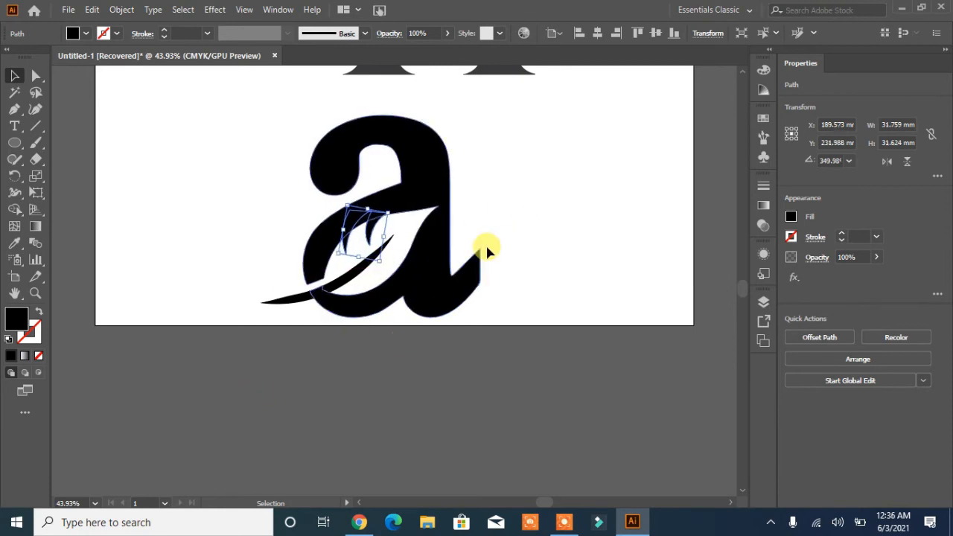
drag(364, 215, 365, 218)
right_click(366, 218)
click(351, 228)
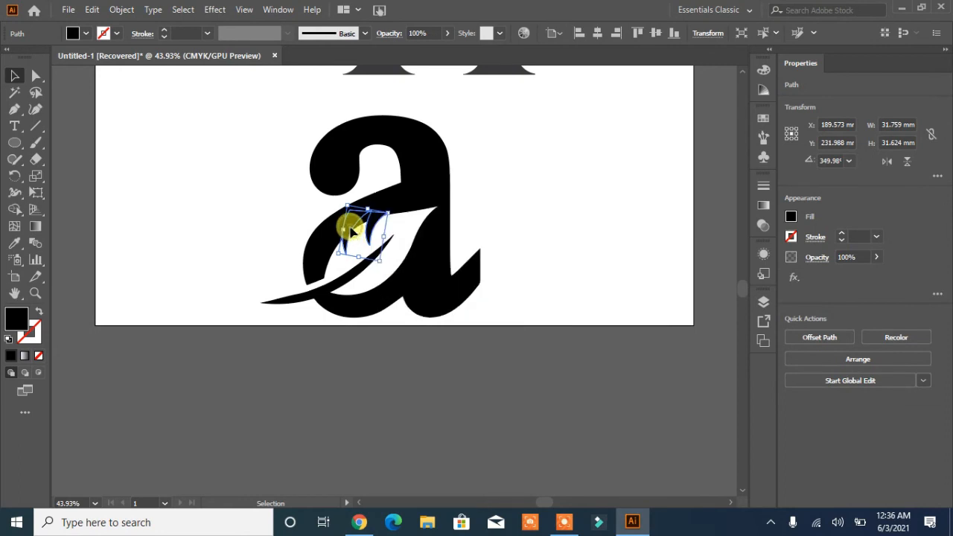
Create a reflected copy of the two-pointed shape across the horizontal axis.
right_click(349, 228)
mouse_move(426, 422)
click(564, 351)
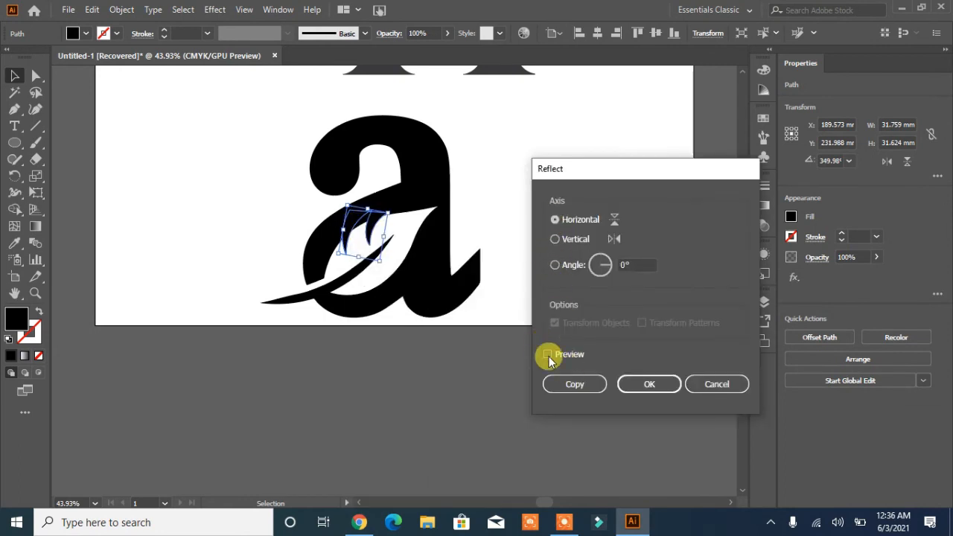
click(570, 383)
Rotate the reflected copy to about 84° and position it so its points notch the leaf's lower edge.
drag(377, 260, 382, 266)
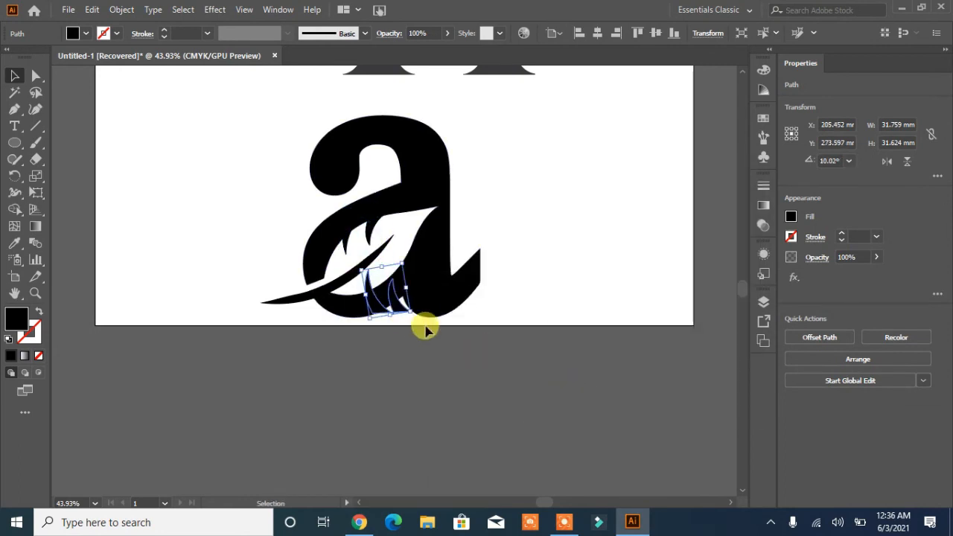
drag(426, 330, 417, 281)
drag(392, 301, 415, 297)
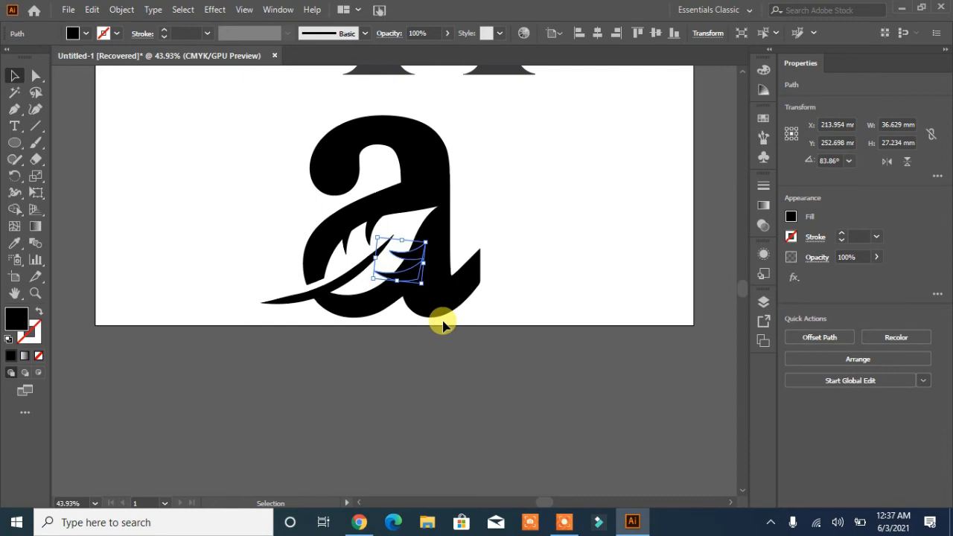
click(402, 363)
mouse_move(406, 274)
mouse_down()
mouse_move(376, 306)
mouse_move(406, 280)
mouse_up()
click(362, 472)
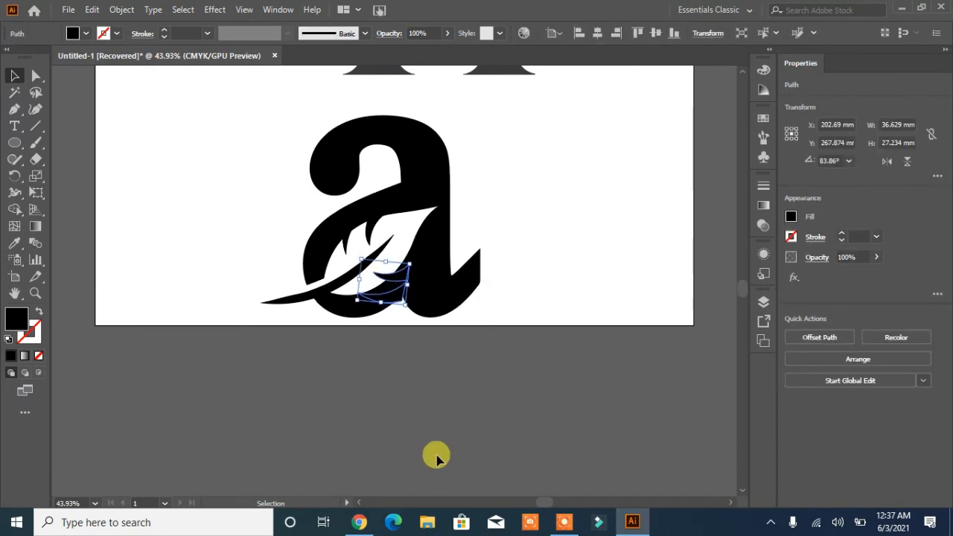
click(483, 462)
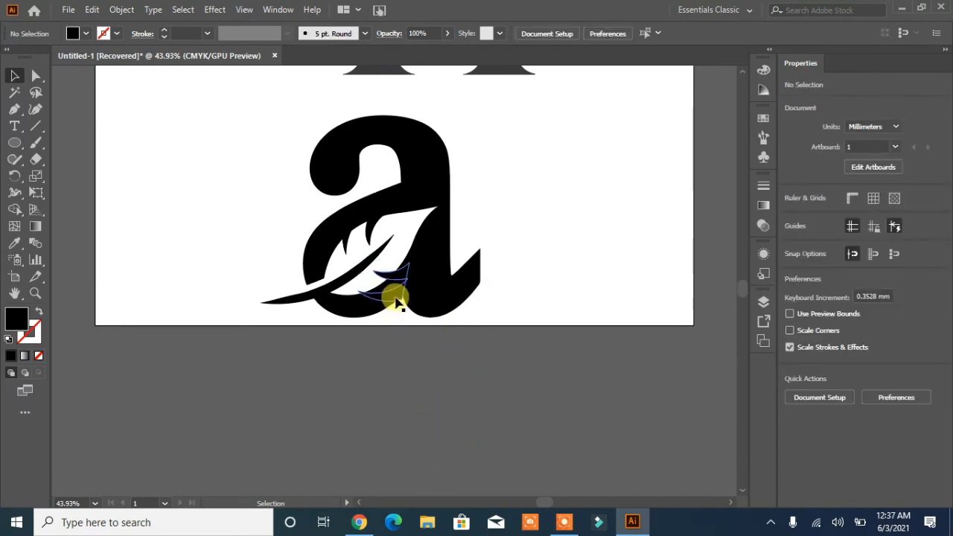
drag(393, 298, 395, 298)
click(387, 453)
Unite the upper and lower two-pointed shapes with the letter a using Pathfinder.
drag(330, 235, 332, 237)
click(793, 399)
click(395, 386)
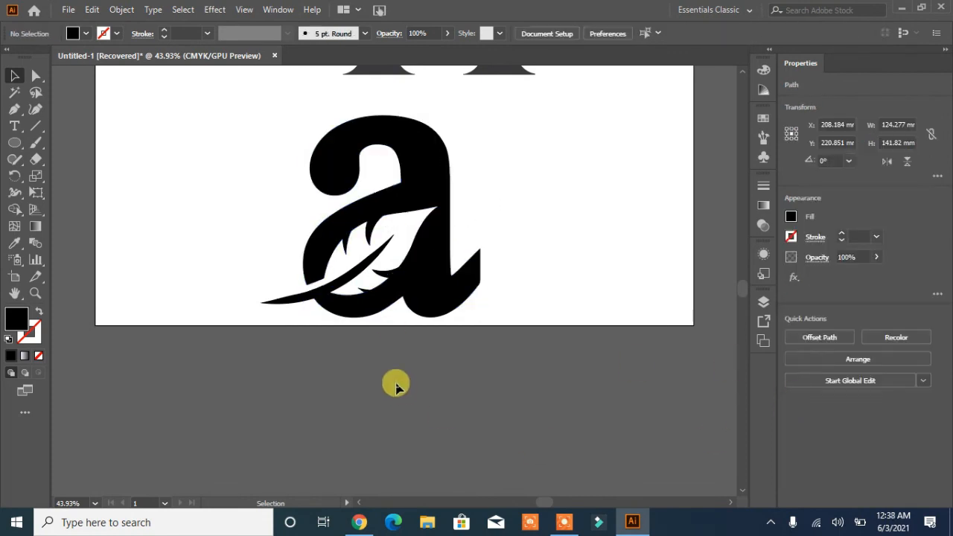
drag(481, 361, 396, 294)
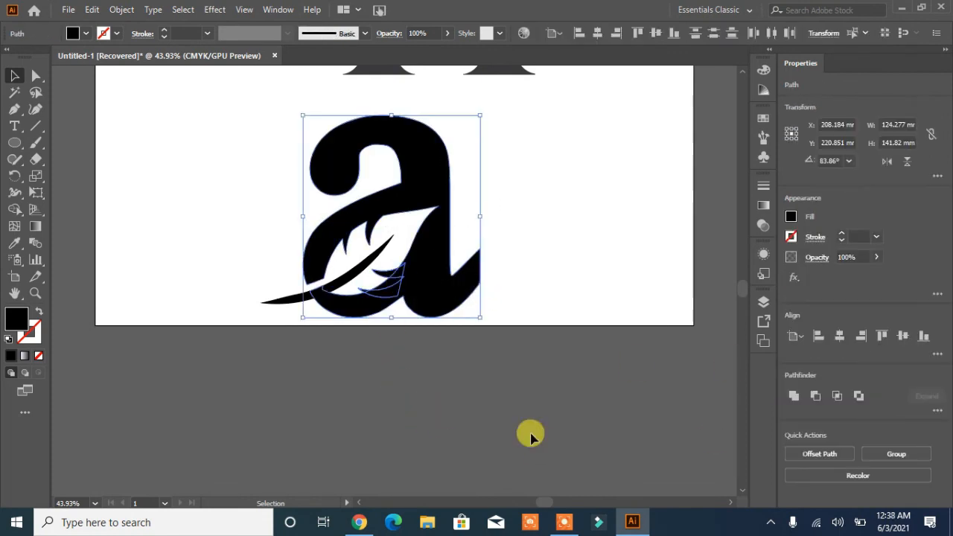
click(794, 397)
click(530, 425)
Unite the feather's central vein with the letter a.
click(325, 288)
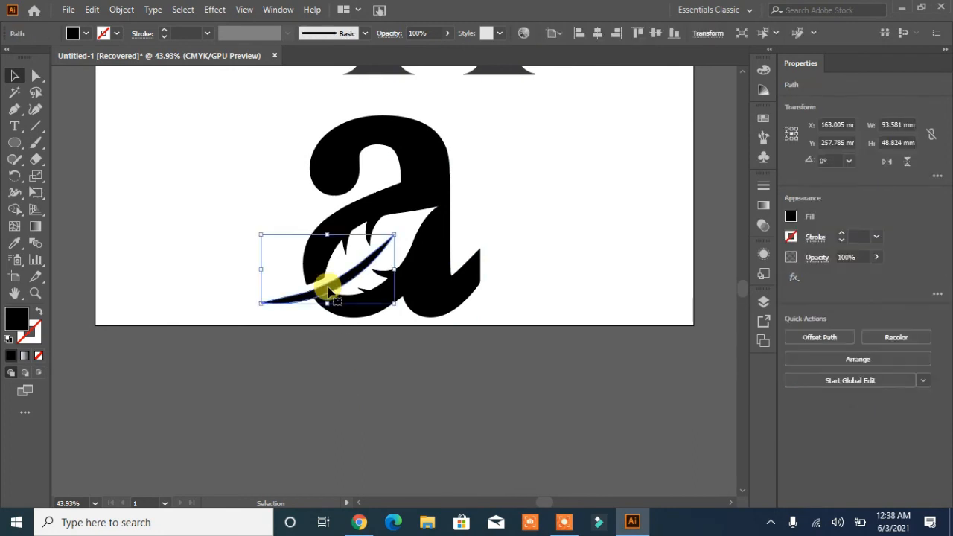
shift+click(347, 315)
click(794, 399)
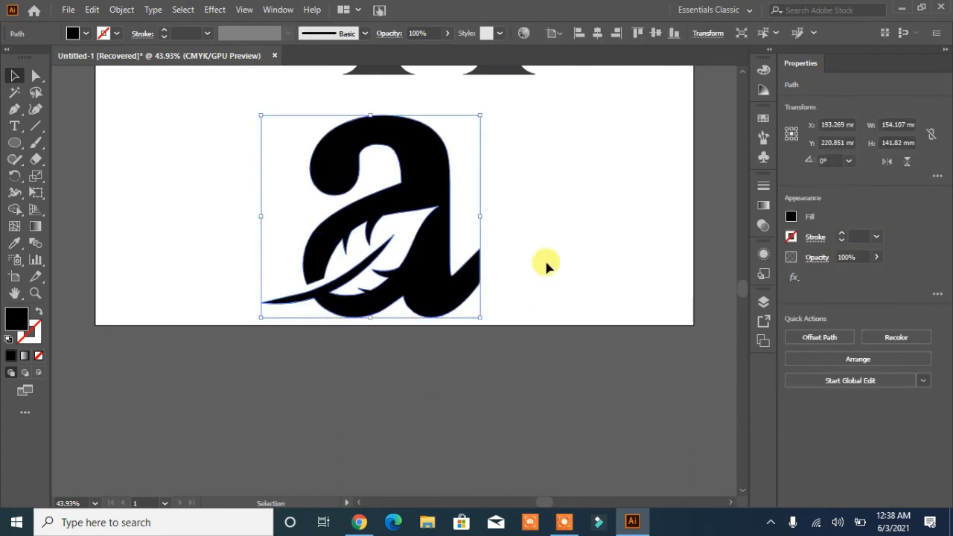
click(557, 321)
Apply the letter H's dark grey fill to the letter a with the Eyedropper.
key(ctrl+0)
click(419, 342)
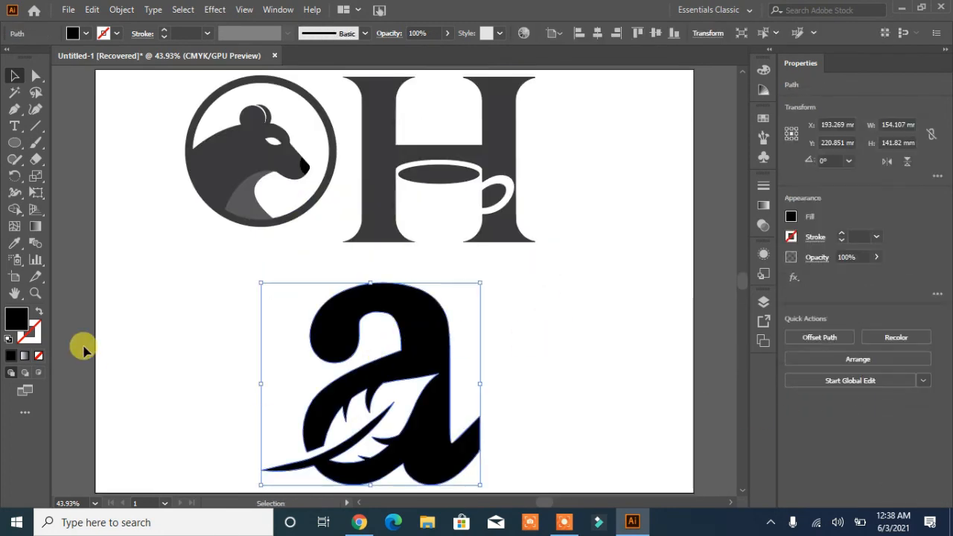
click(14, 243)
click(372, 142)
click(15, 76)
click(136, 323)
Arrange the circular bear logo, the H and the letter a side by side in a row across the artboard.
drag(436, 303, 623, 251)
click(505, 133)
drag(505, 133, 420, 256)
click(623, 248)
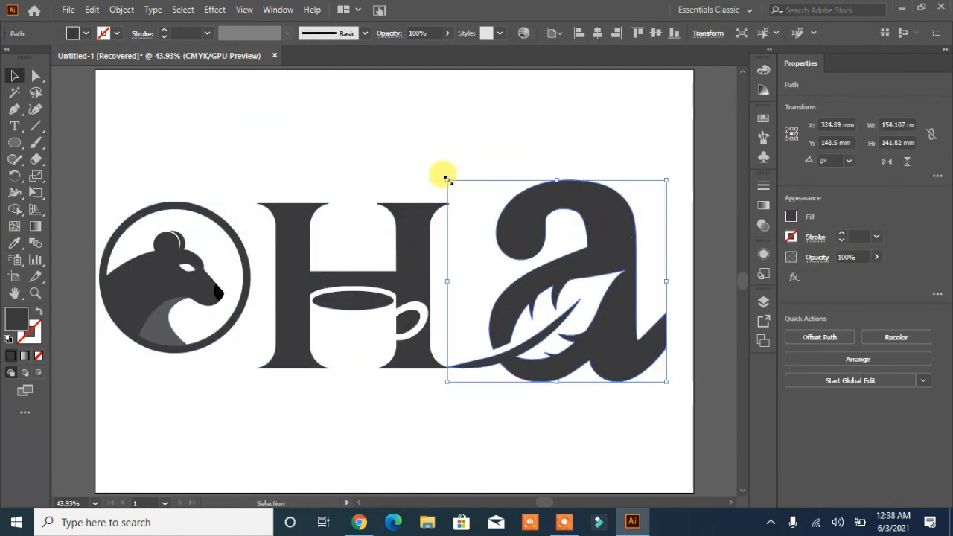
Scale the letter a down slightly to suit the H's height and nudge it into place beside the H.
drag(445, 179, 469, 200)
drag(624, 368, 614, 368)
click(653, 202)
scroll(100, 323, down, 2)
Select the circular bear logo and group its parts.
right_click(170, 211)
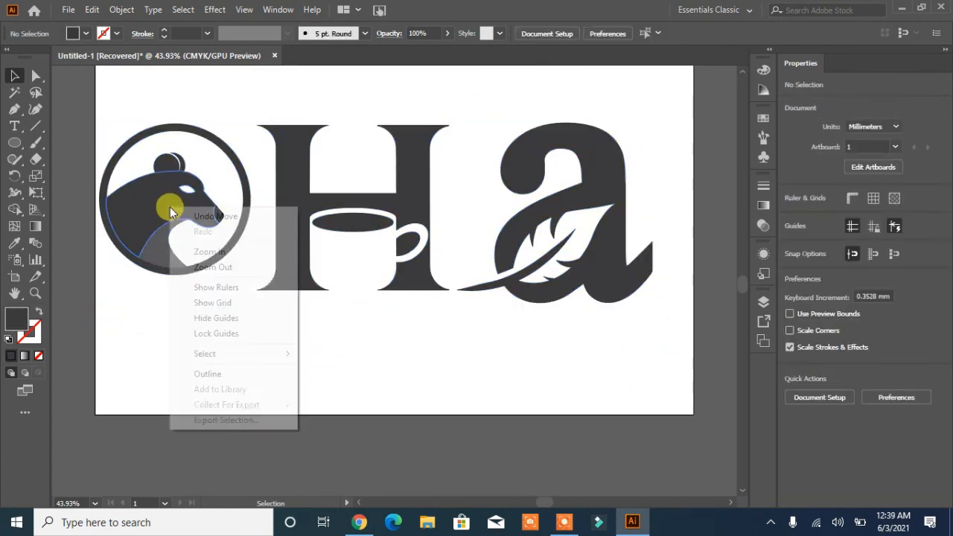
click(172, 224)
right_click(171, 225)
click(213, 341)
click(266, 389)
click(158, 249)
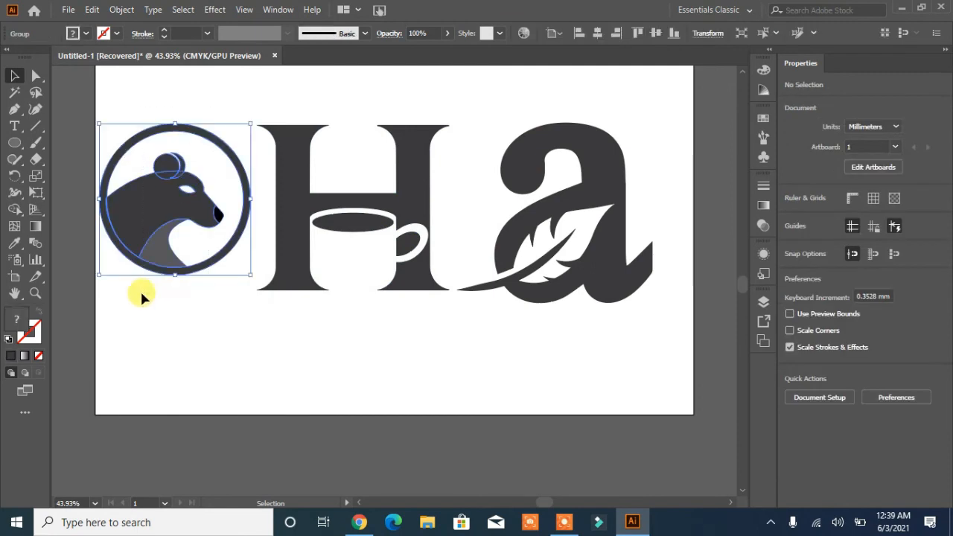
key(ctrl+g)
Select all parts of the H with the coffee cup and group them.
drag(464, 137, 273, 329)
click(299, 360)
drag(300, 359, 376, 293)
drag(395, 378, 418, 105)
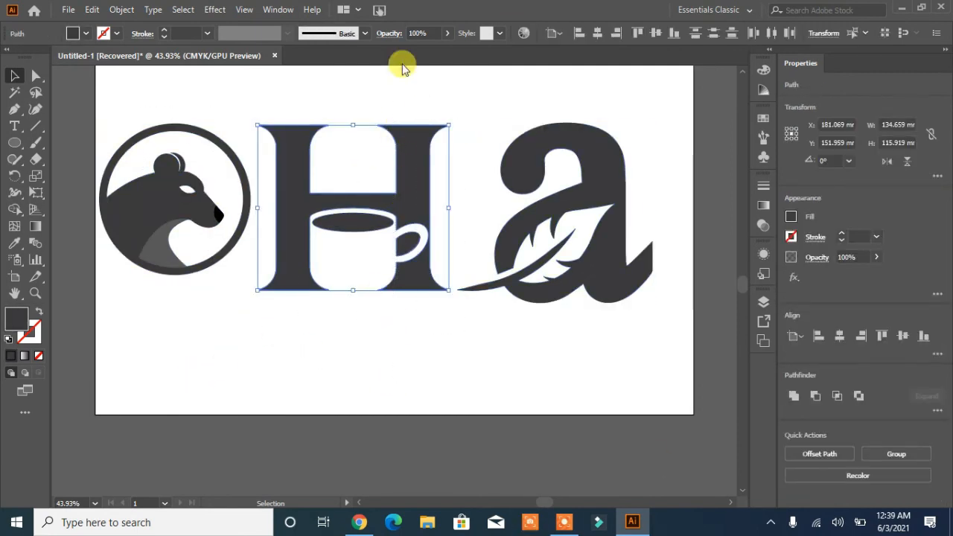
click(901, 454)
click(417, 346)
Enlarge the circular bear logo to match the height of the H.
click(195, 216)
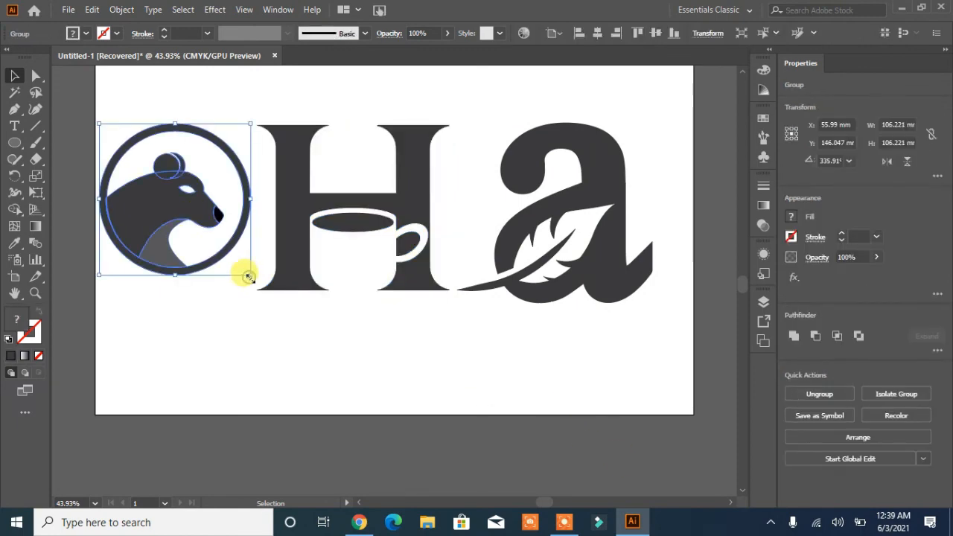
drag(248, 272, 270, 289)
click(357, 392)
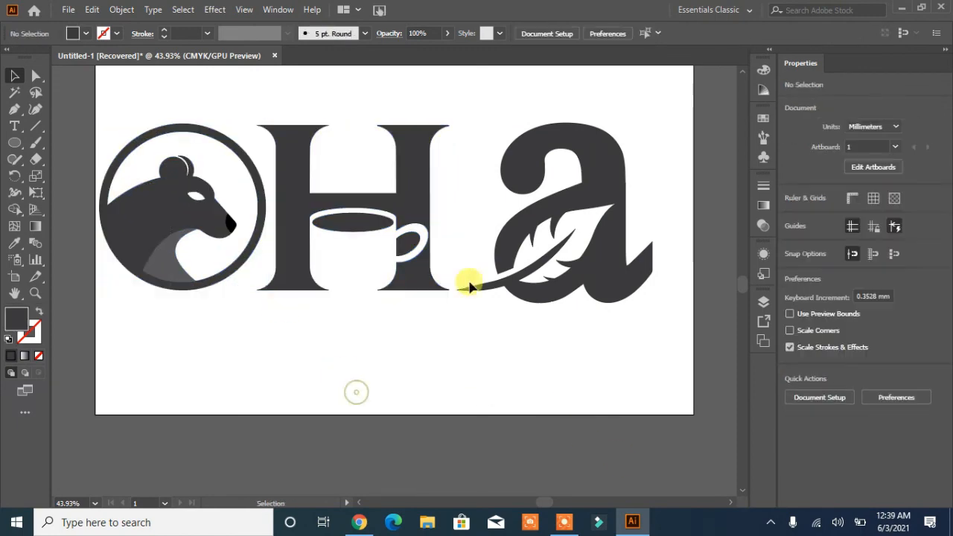
Scale the bear logo, H and letter a together to about 260 mm wide and center them on the artboard.
drag(475, 280, 146, 346)
drag(653, 302, 470, 243)
drag(309, 192, 428, 231)
scroll(524, 350, up, 3)
scroll(558, 326, down, 1)
drag(431, 286, 413, 254)
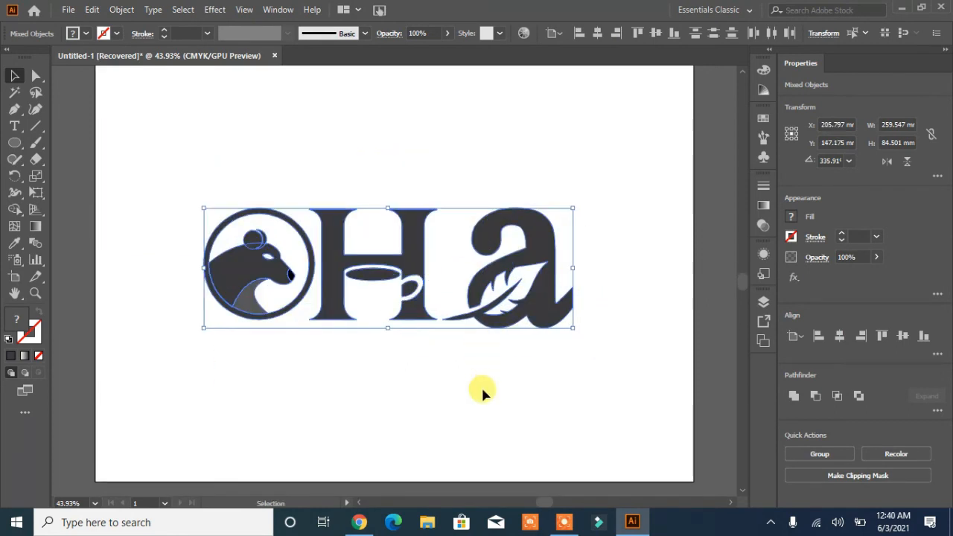
click(472, 446)
Draw a rectangle of about 420 × 292 mm covering the artboard and fill it with yellow.
click(14, 142)
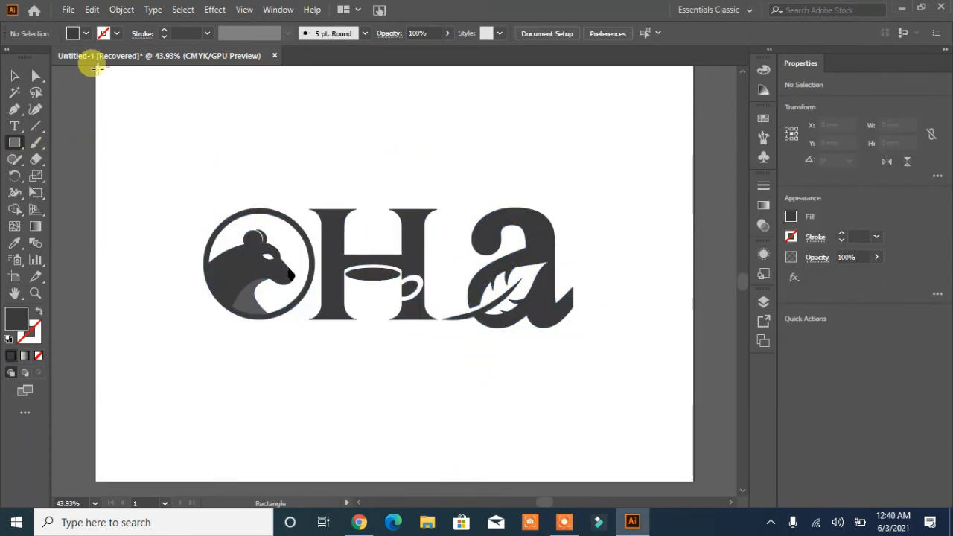
drag(96, 67, 692, 480)
click(86, 34)
click(29, 67)
Send the yellow background rectangle behind the bear logo and letters.
right_click(347, 240)
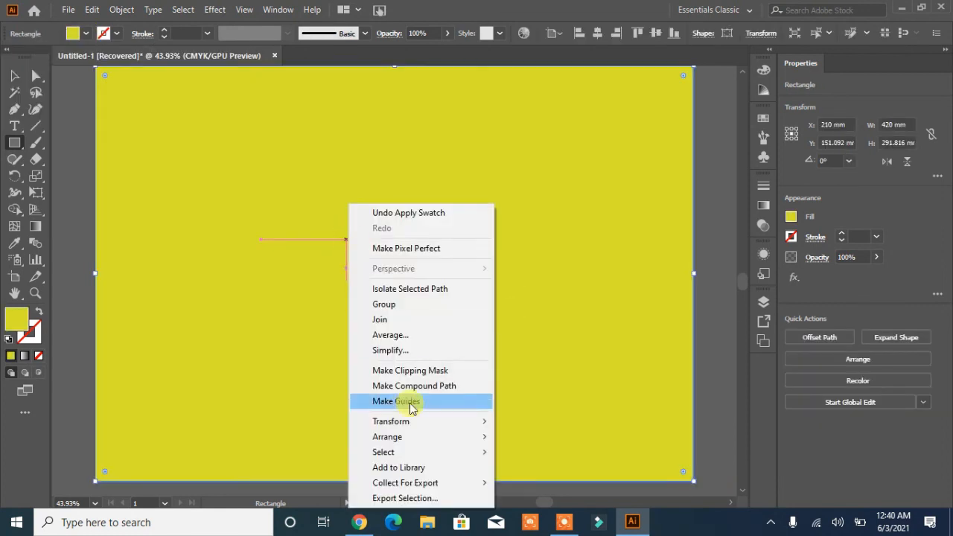
mouse_move(416, 437)
click(582, 479)
click(709, 186)
click(506, 284)
Cut the white eye out of the bear's head with Shape Builder so the background shows through.
click(14, 75)
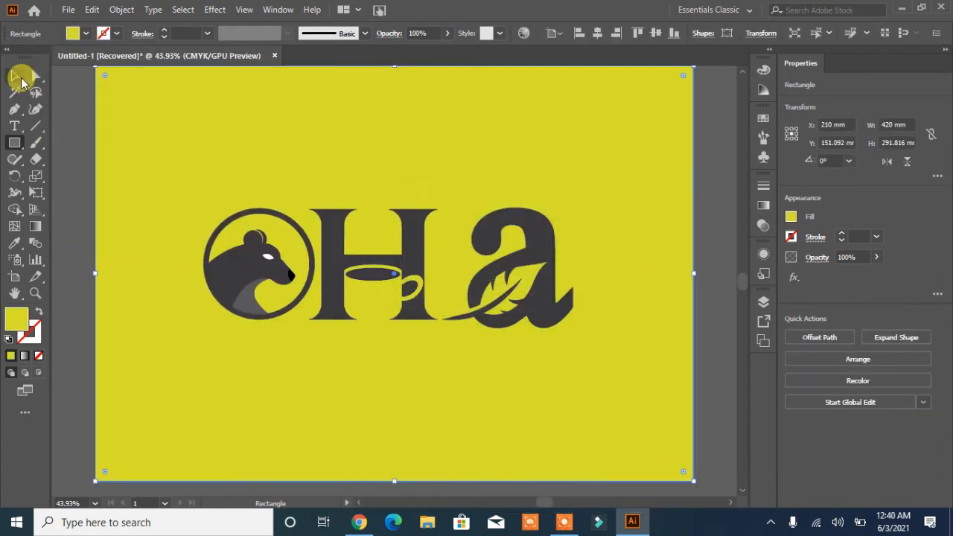
click(72, 292)
click(271, 264)
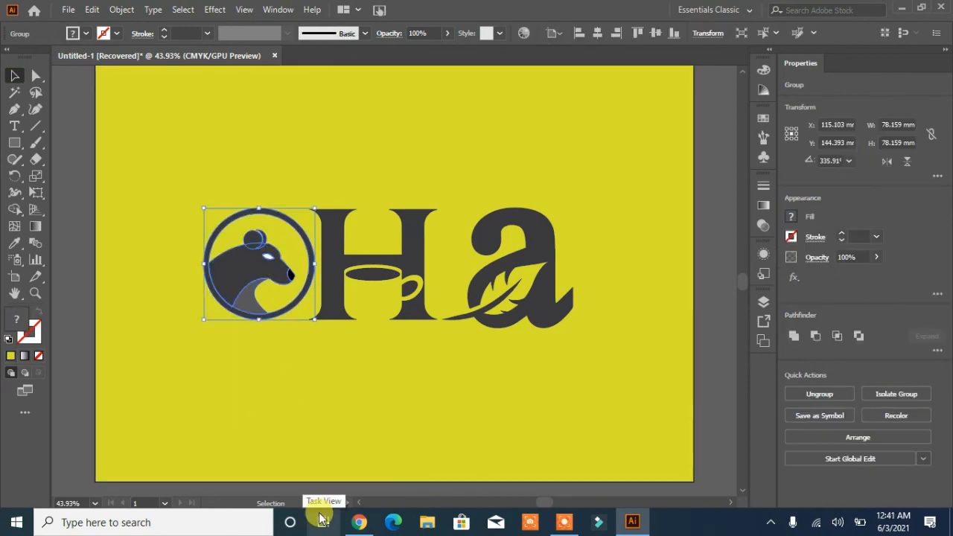
click(14, 210)
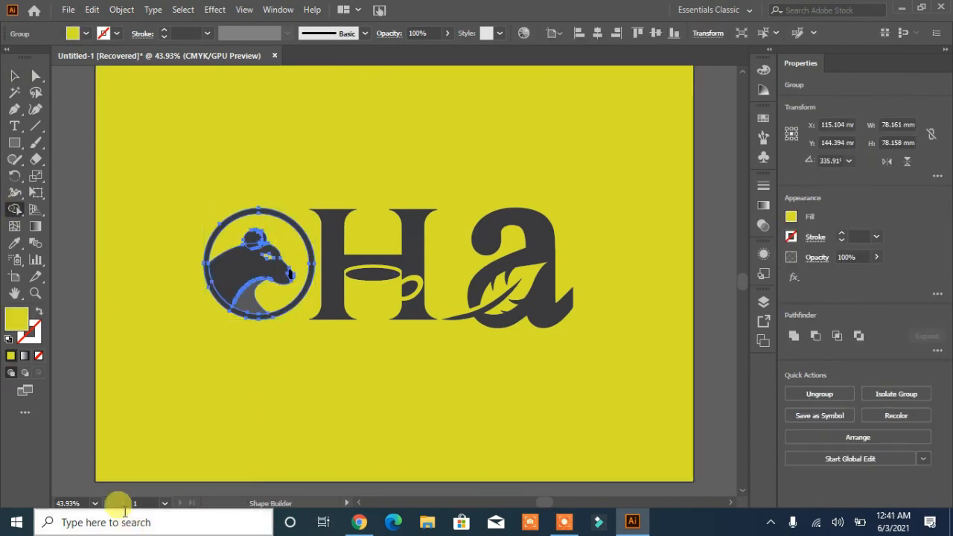
click(14, 75)
click(70, 283)
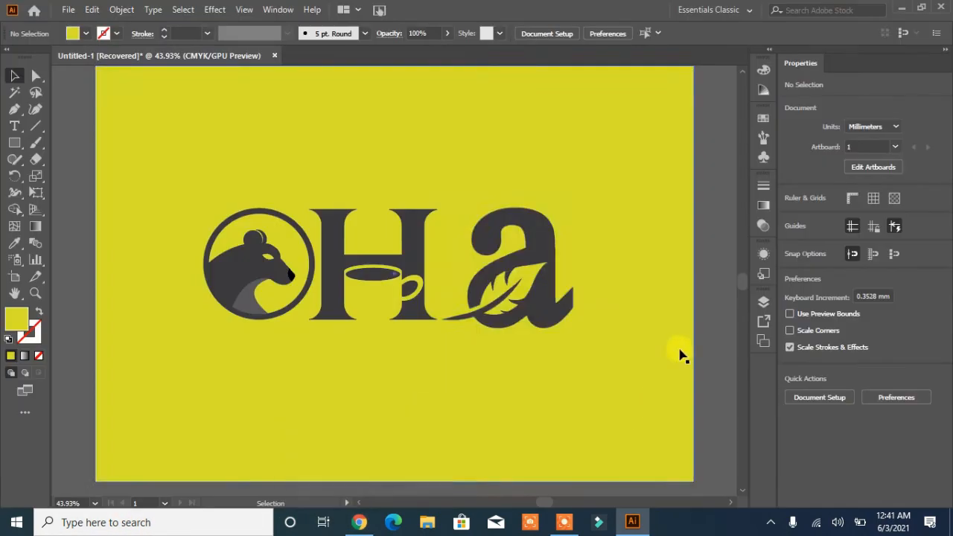
Try red, blue and orange swatches as the fill of the background rectangle.
click(545, 280)
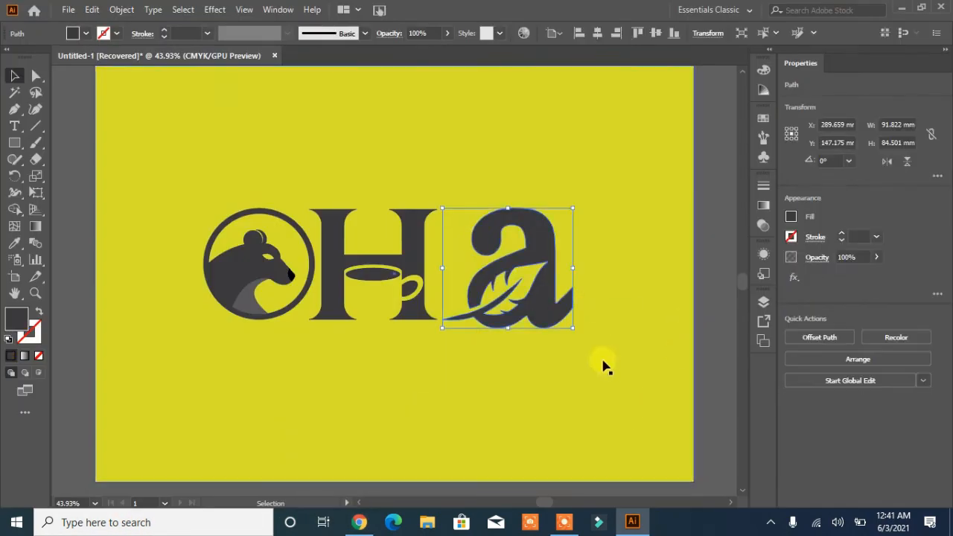
click(716, 289)
click(633, 256)
click(85, 34)
click(48, 58)
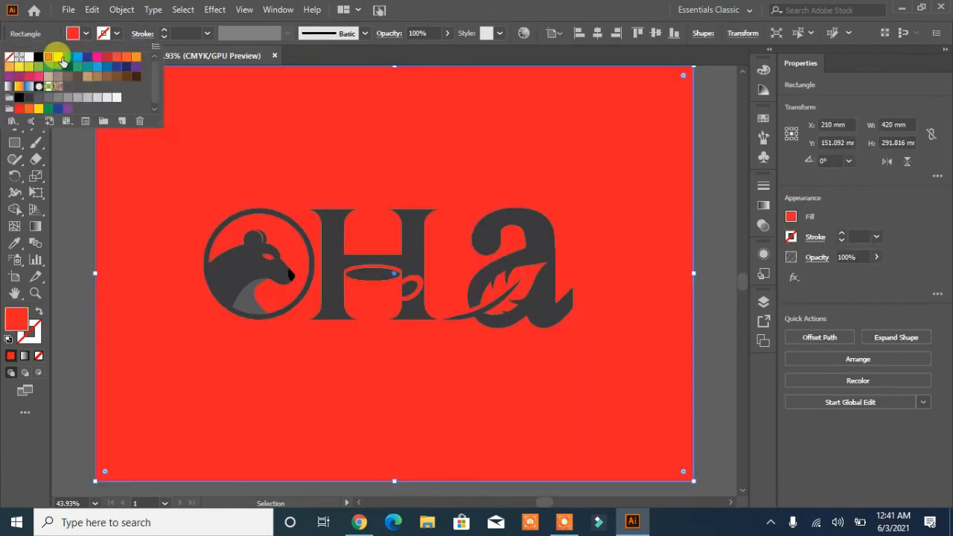
click(66, 59)
click(78, 58)
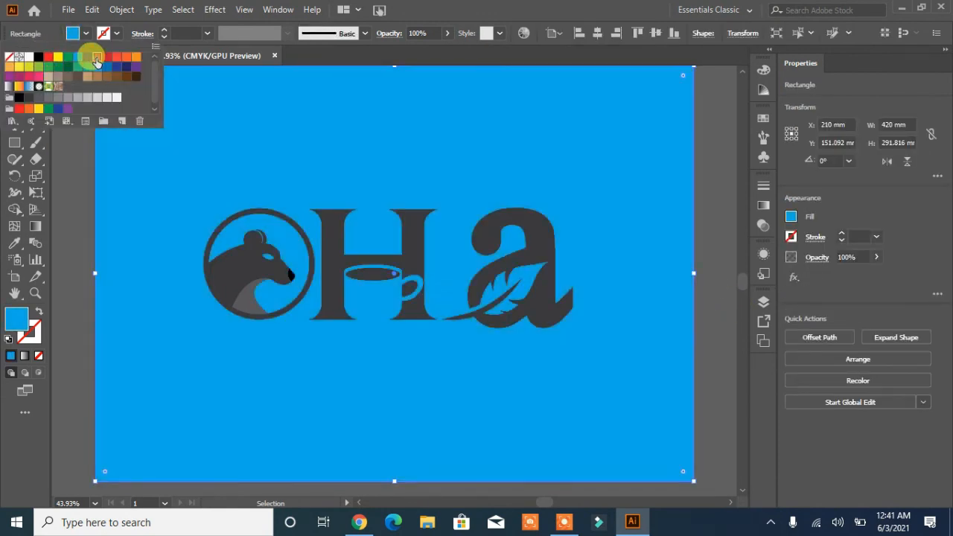
click(97, 58)
click(106, 58)
click(117, 58)
click(135, 58)
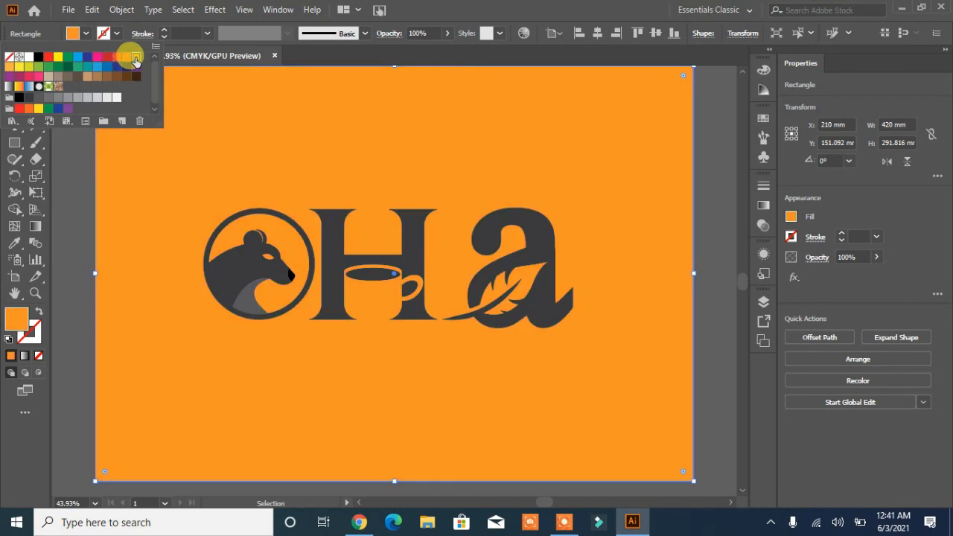
Try brown and golden yellow swatches on the background rectangle.
click(136, 76)
click(111, 76)
click(96, 76)
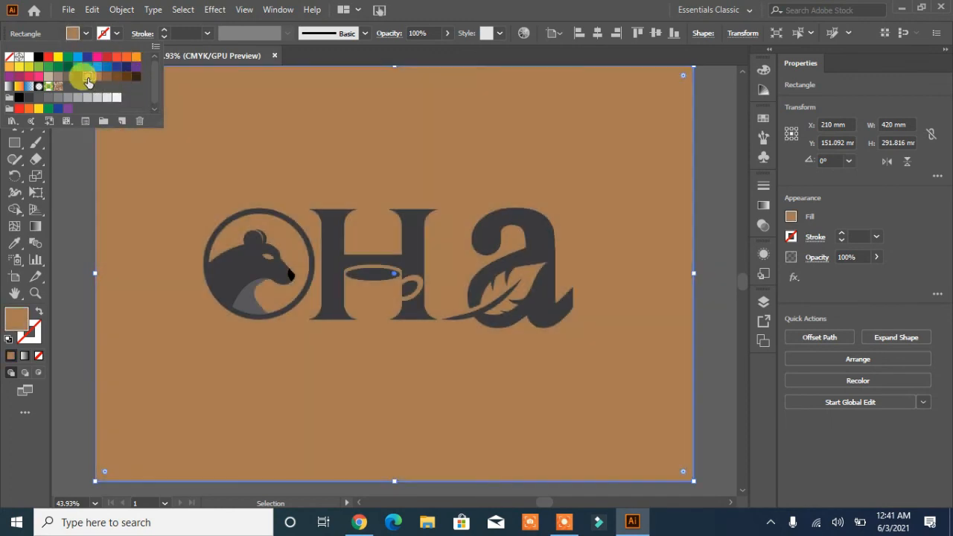
click(87, 76)
click(48, 108)
click(39, 108)
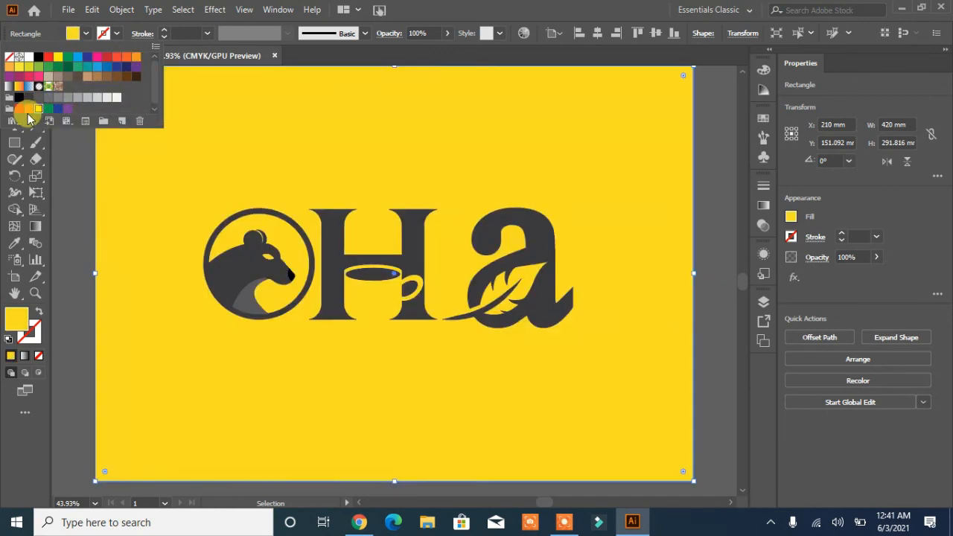
Fill the background rectangle with the C=0 M=75 Y=100 K=0 orange swatch and lower its magenta to about 28%.
click(28, 107)
click(19, 108)
click(28, 108)
double_click(28, 108)
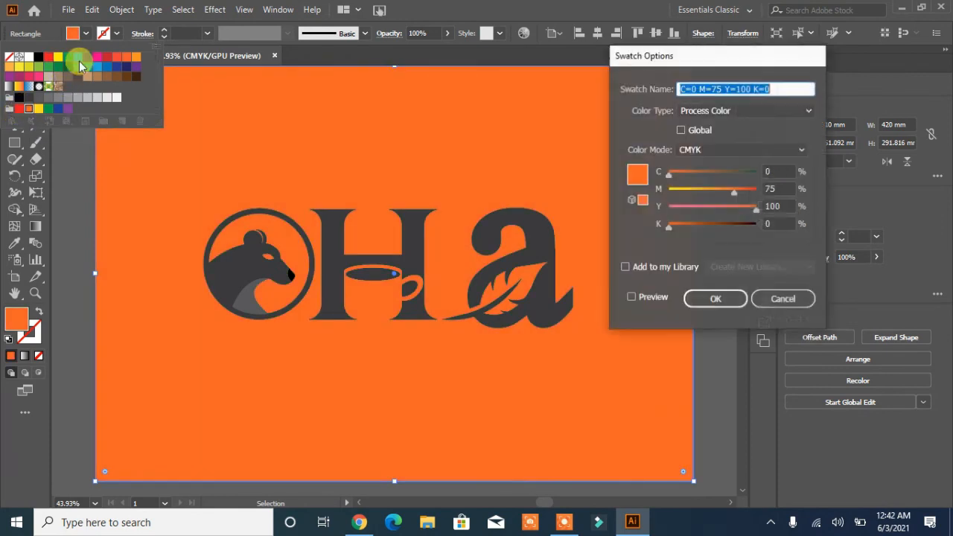
click(696, 189)
click(631, 297)
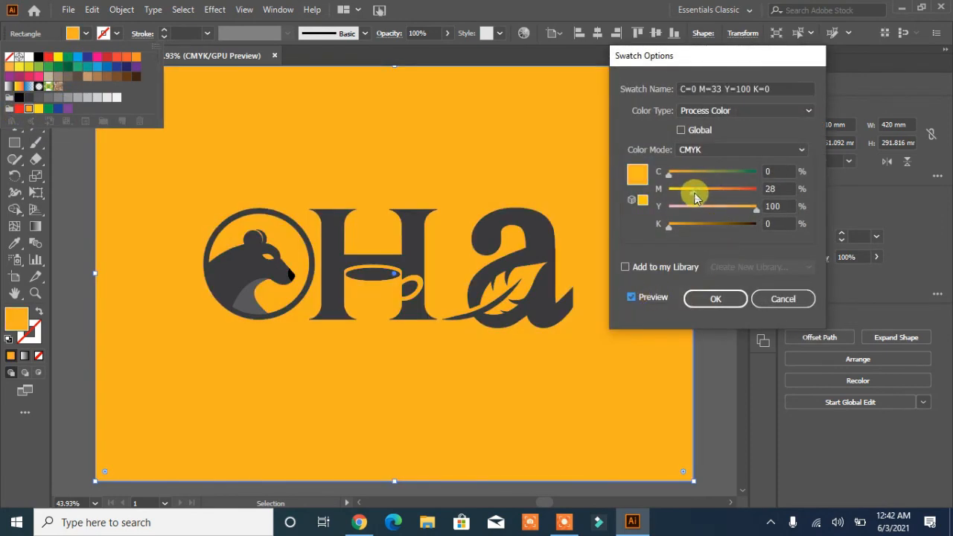
click(688, 297)
Lock the background rectangle in Layer 1.
click(542, 305)
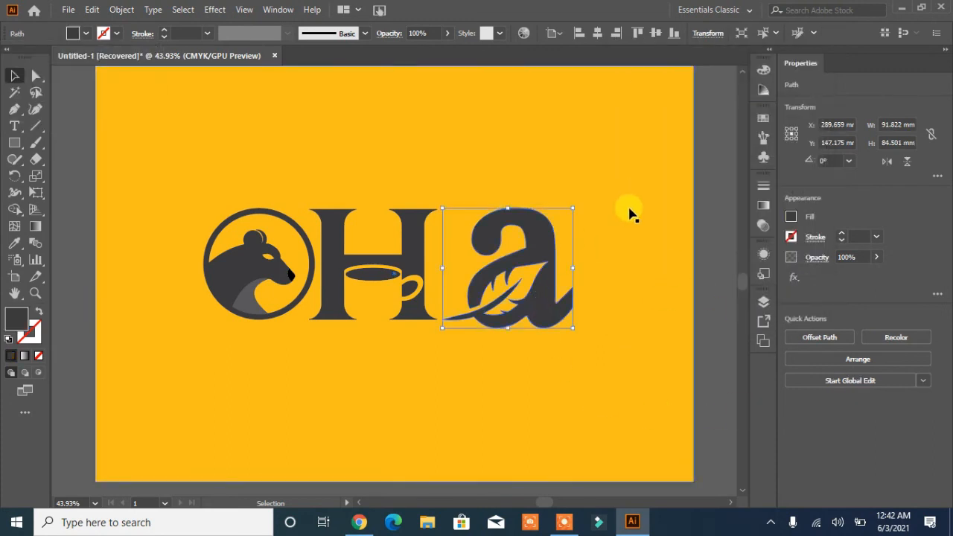
click(763, 302)
click(626, 317)
click(372, 308)
Try a white fill on the bear logo and both letters, and undo it.
key(ctrl+a)
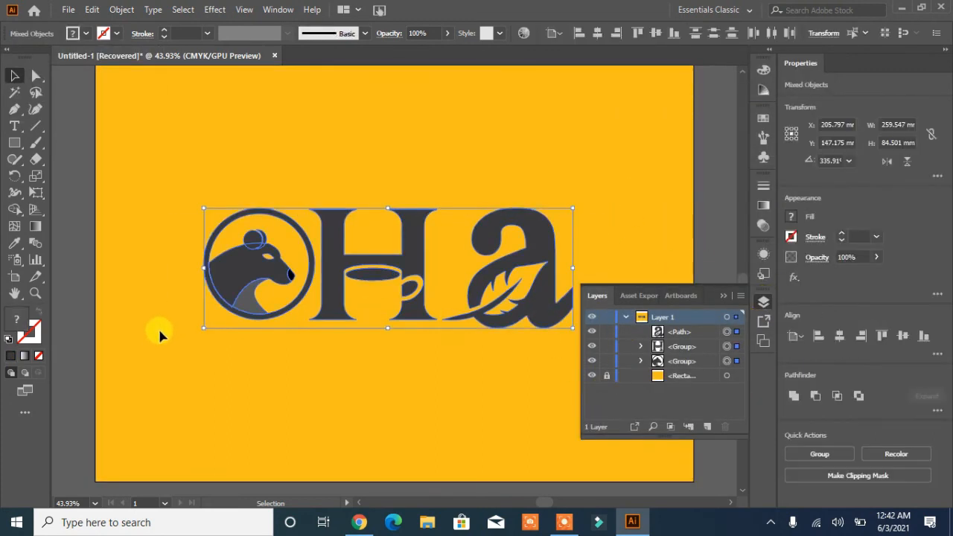
click(86, 33)
click(22, 64)
click(703, 137)
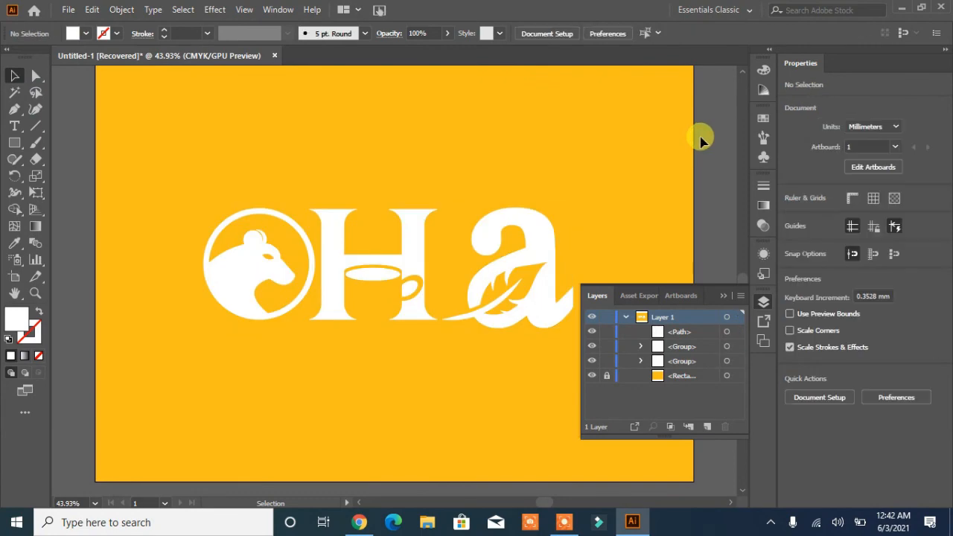
key(ctrl+z)
click(714, 187)
click(721, 297)
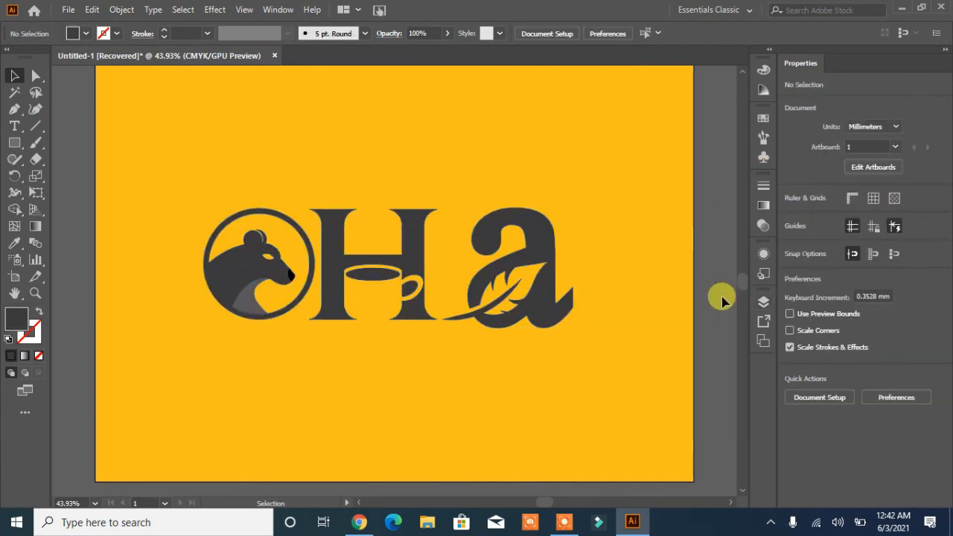
Try a Multiply drop shadow on the bear logo and letters with 0 mm blur and 0 mm Y offset, and cancel it.
click(547, 253)
key(ctrl+a)
click(214, 10)
mouse_move(249, 166)
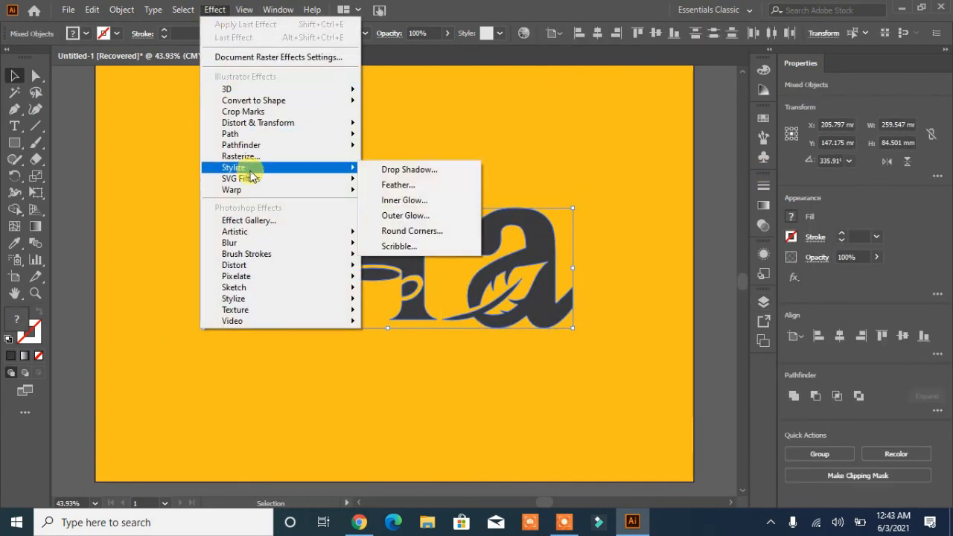
click(428, 171)
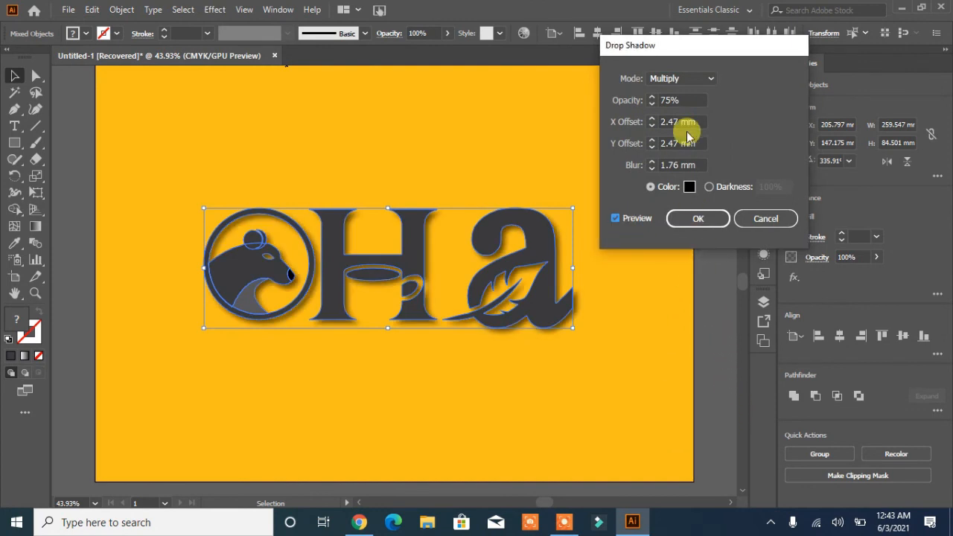
scroll(672, 165, down, 2)
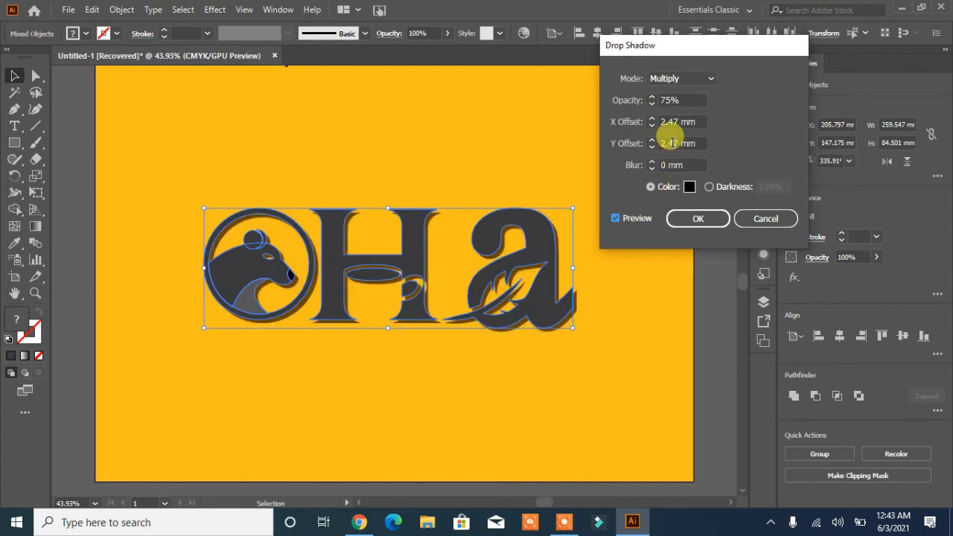
scroll(672, 143, down, 3)
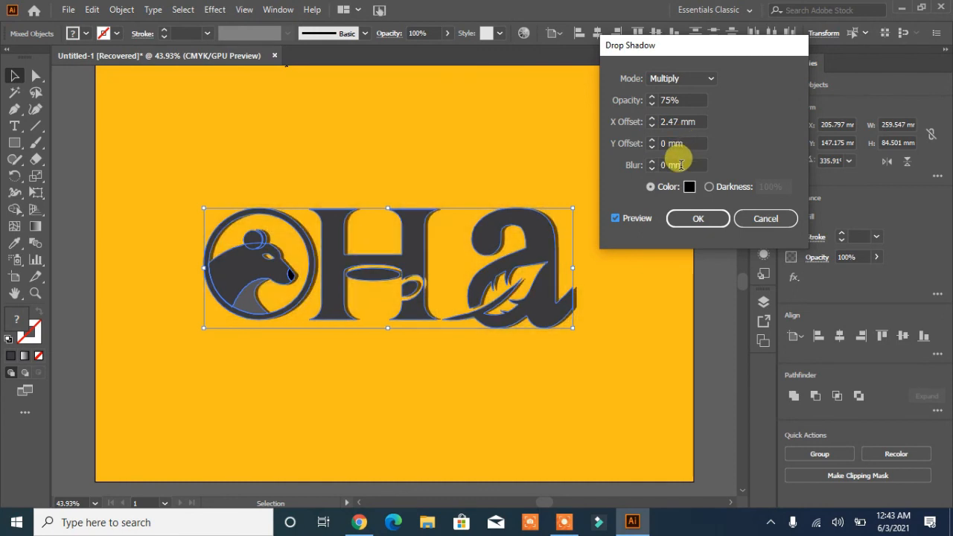
click(766, 219)
click(682, 494)
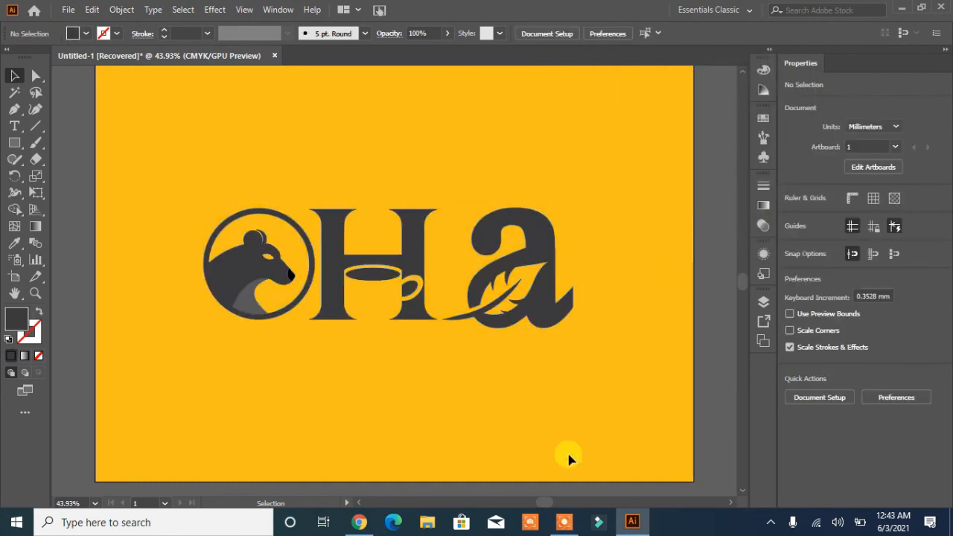